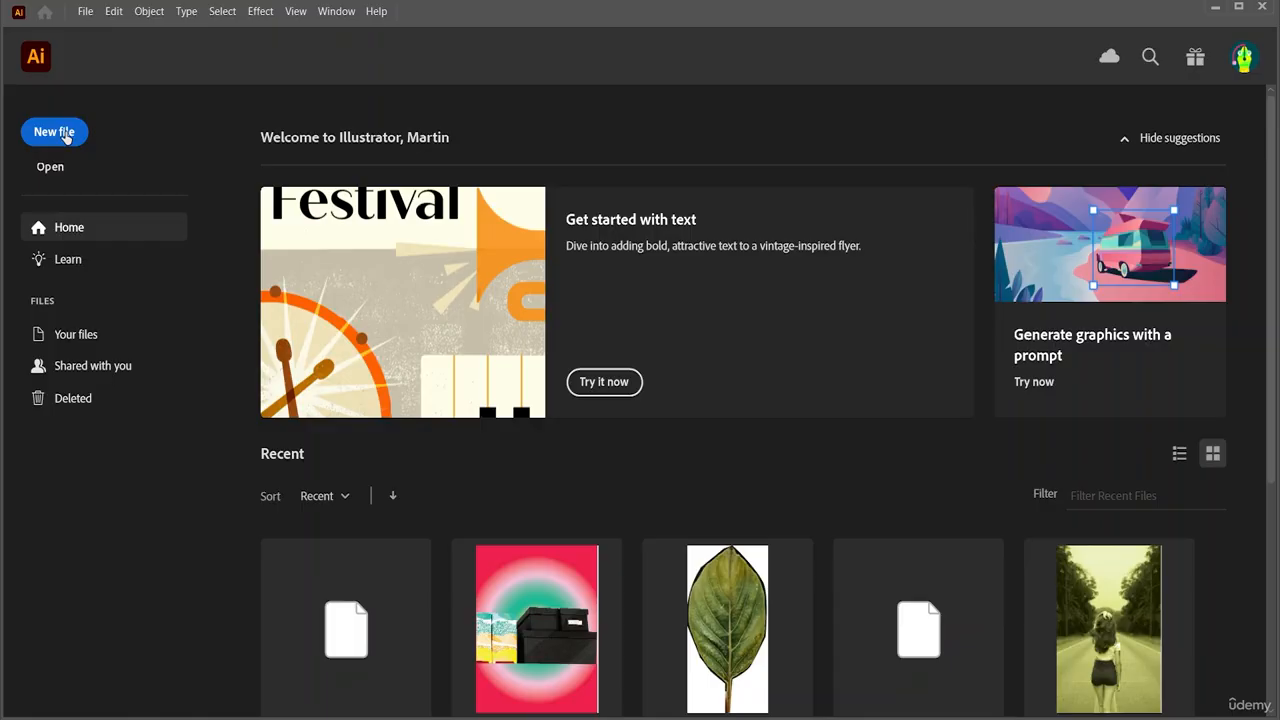
Create a new Letter-preset document (612 × 792 pt) named 'One'
{"action": "left_click", "coordinate": [55, 132]}
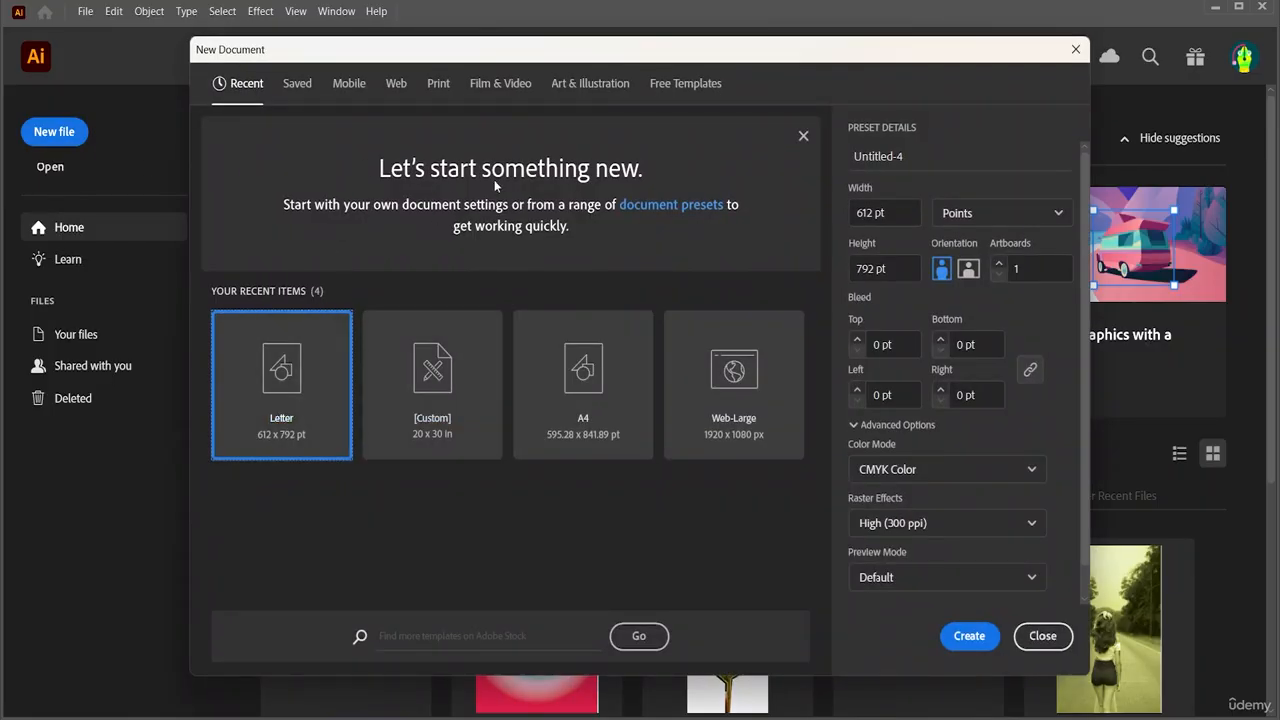
{"action": "left_click", "coordinate": [925, 150]}
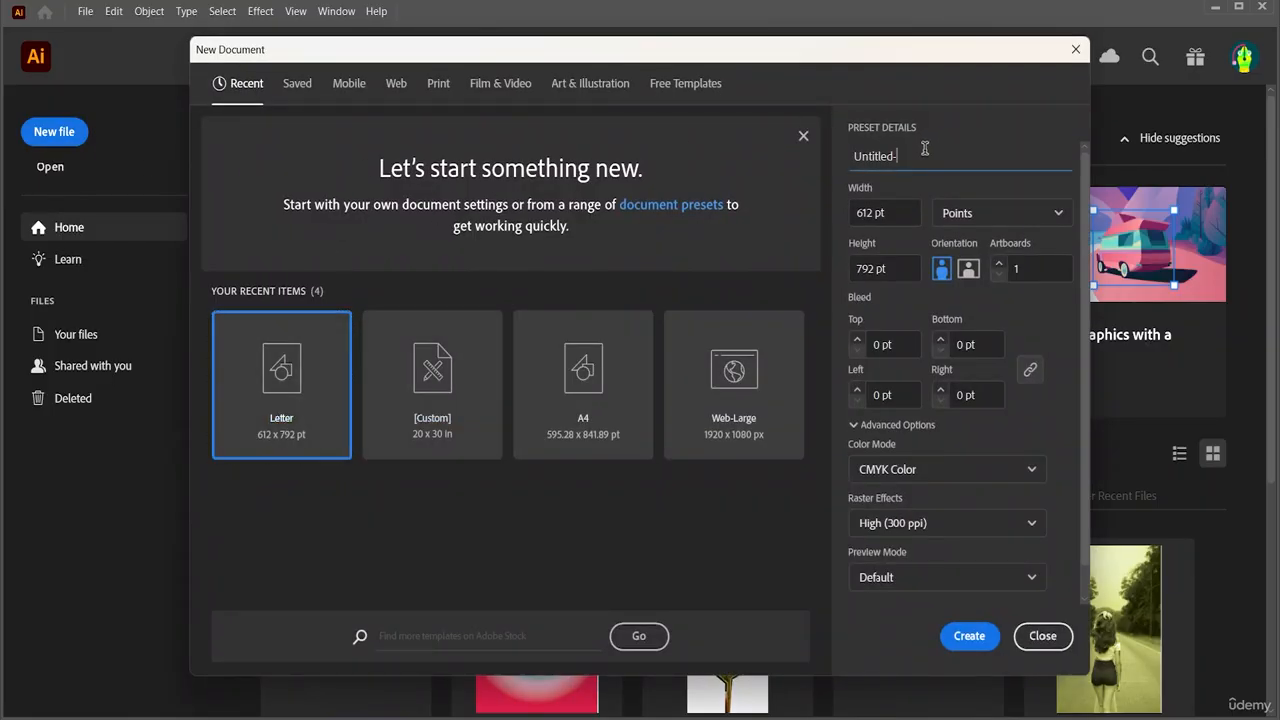
{"action": "key", "text": "BackSpace"}
{"action": "key", "text": "BackSpace"}
{"action": "key", "text": "BackSpace"}
{"action": "key", "text": "BackSpace"}
{"action": "key", "text": "BackSpace"}
{"action": "type", "text": "One"}
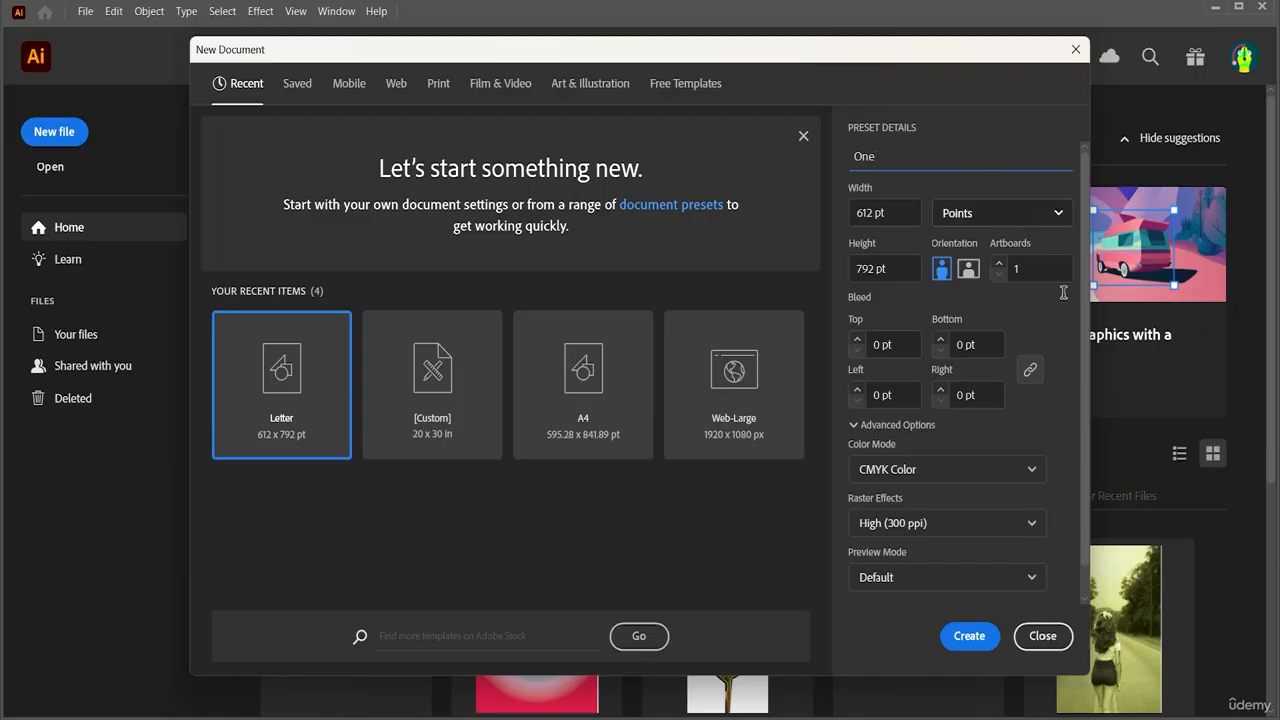
{"action": "left_click", "coordinate": [968, 636]}
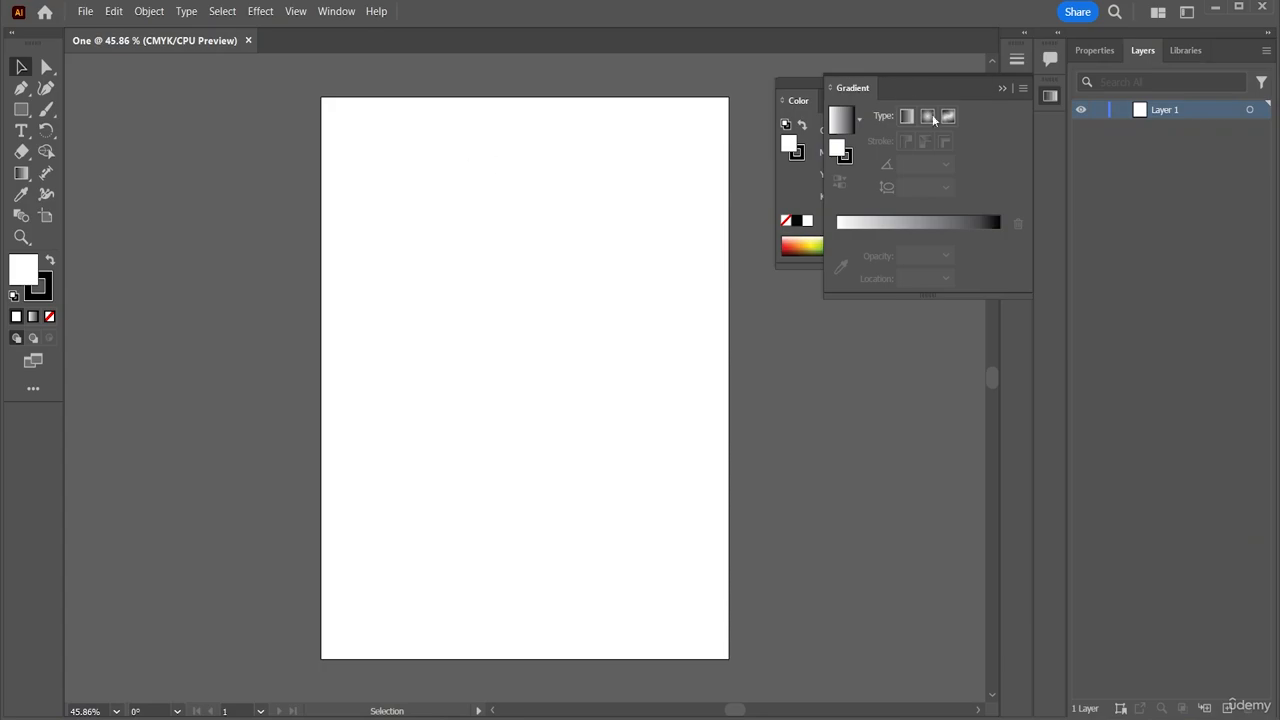
Collapse the Gradient and Color panels to icons, dock them on the right, and scroll back to the artboard
{"action": "left_click", "coordinate": [998, 88]}
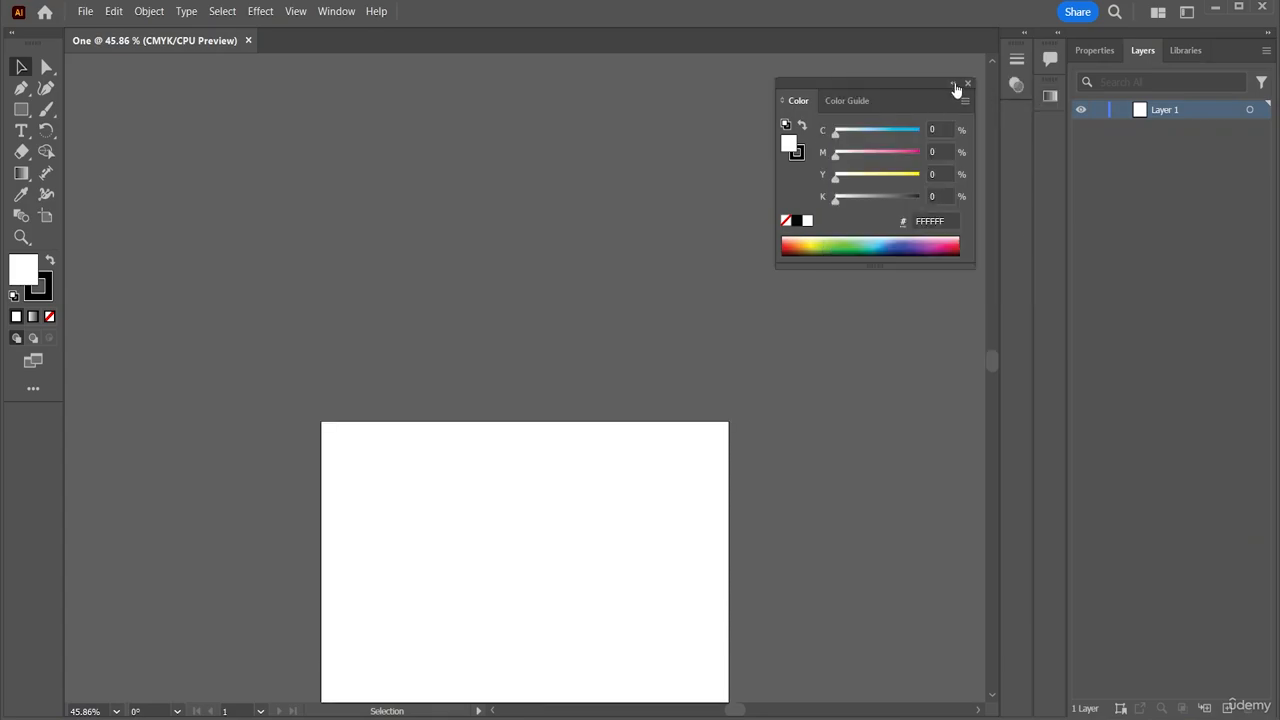
{"action": "left_click", "coordinate": [956, 88]}
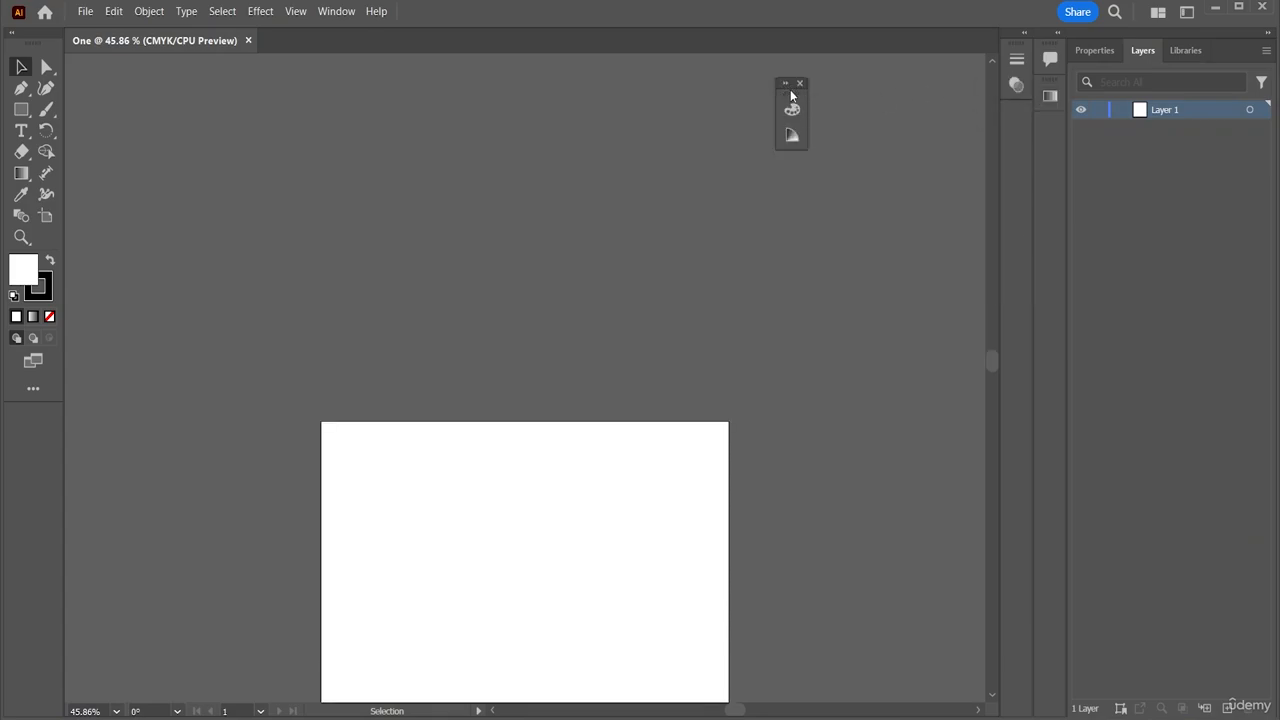
{"action": "left_click_drag", "start_coordinate": [791, 97], "coordinate": [1012, 138]}
{"action": "left_click_drag", "start_coordinate": [992, 357], "coordinate": [984, 376]}
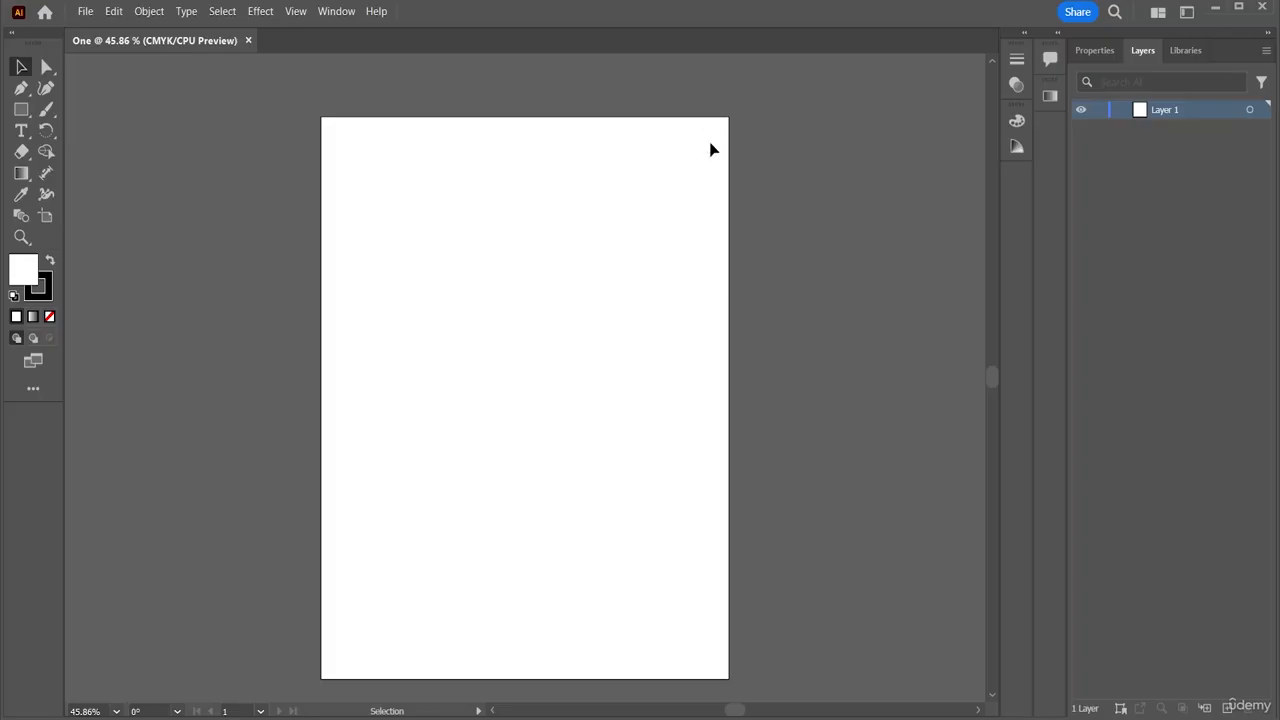
Place the cat outline JPG from the JPG folder as a linked image spanning most of the page
{"action": "left_click", "coordinate": [84, 12]}
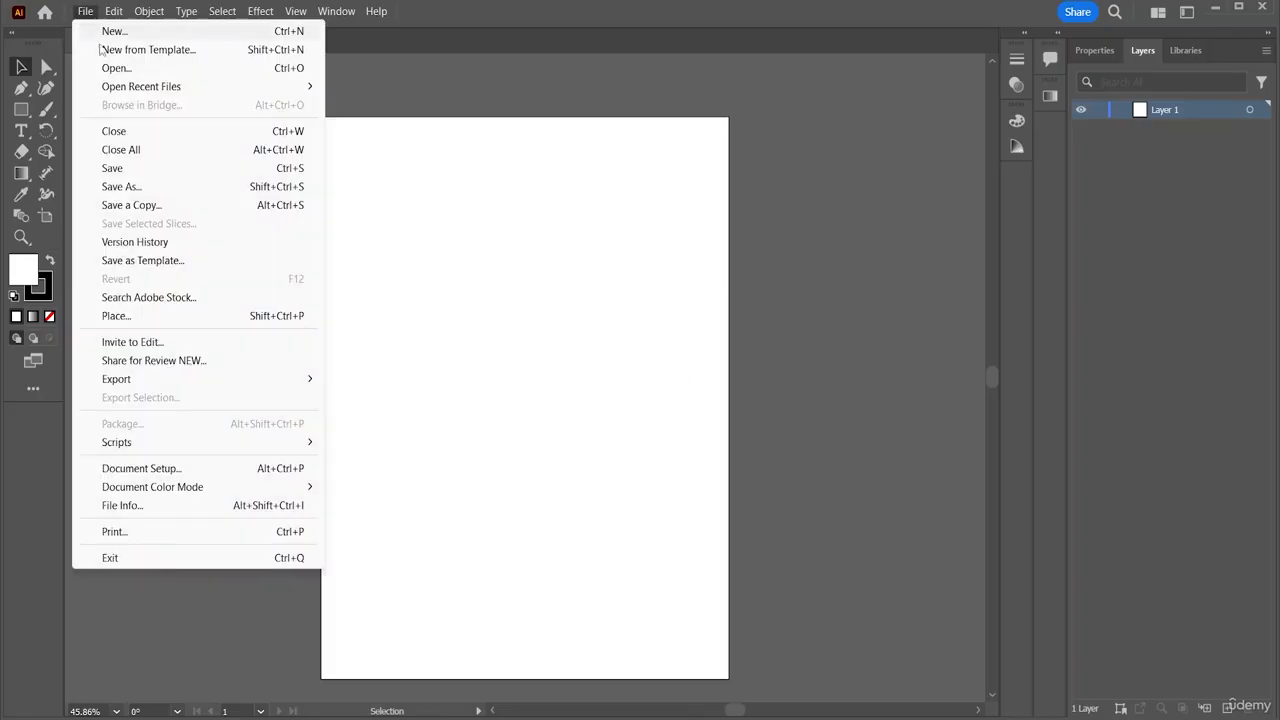
{"action": "left_click", "coordinate": [125, 320]}
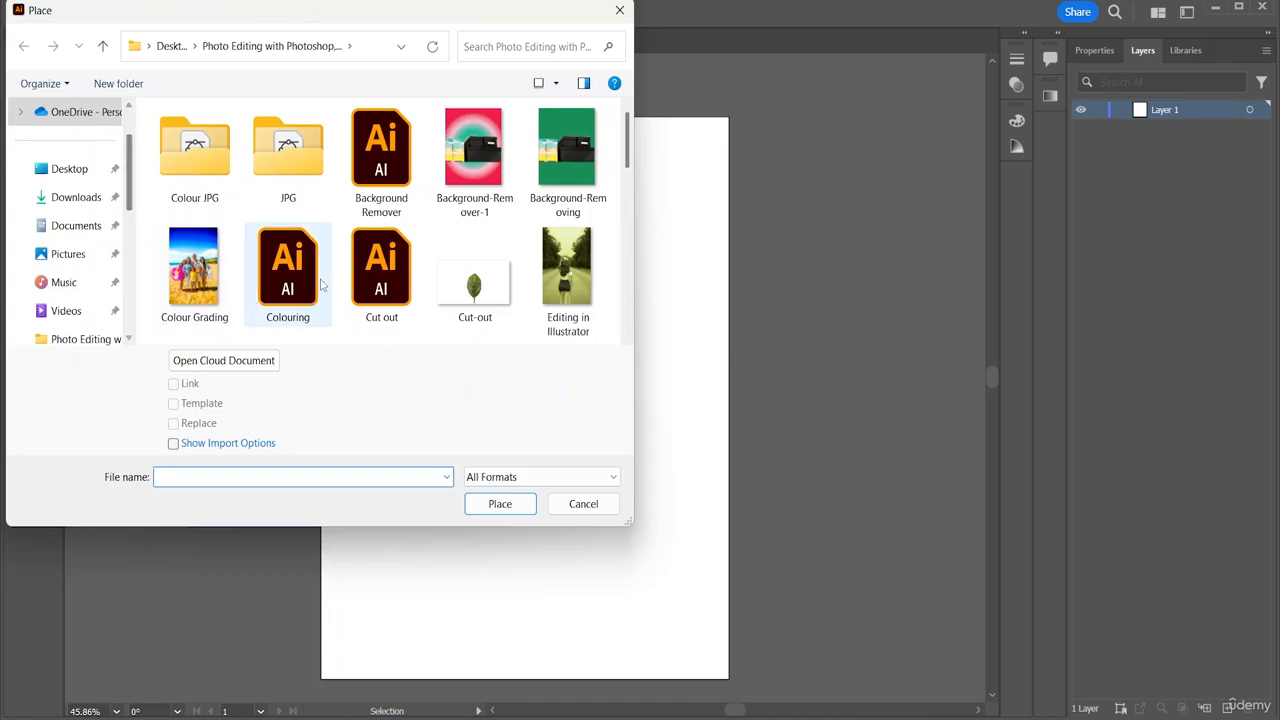
{"action": "double_click", "coordinate": [293, 175]}
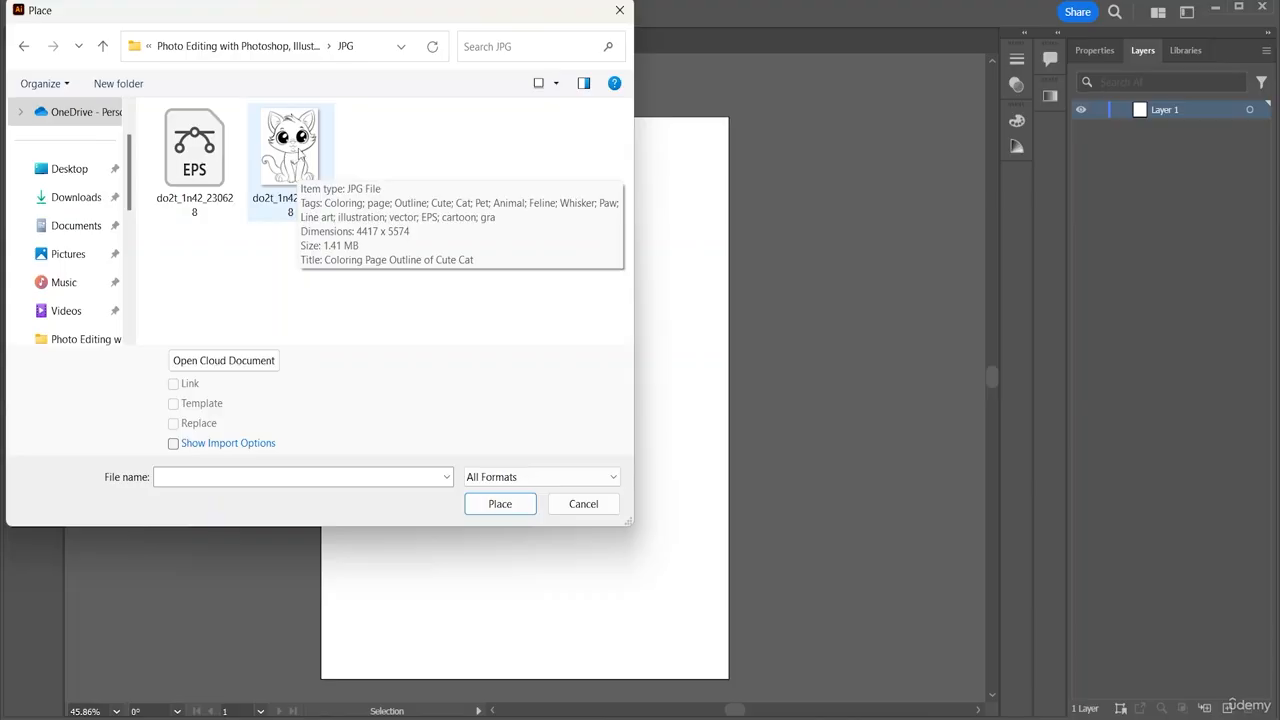
{"action": "left_click", "coordinate": [299, 158]}
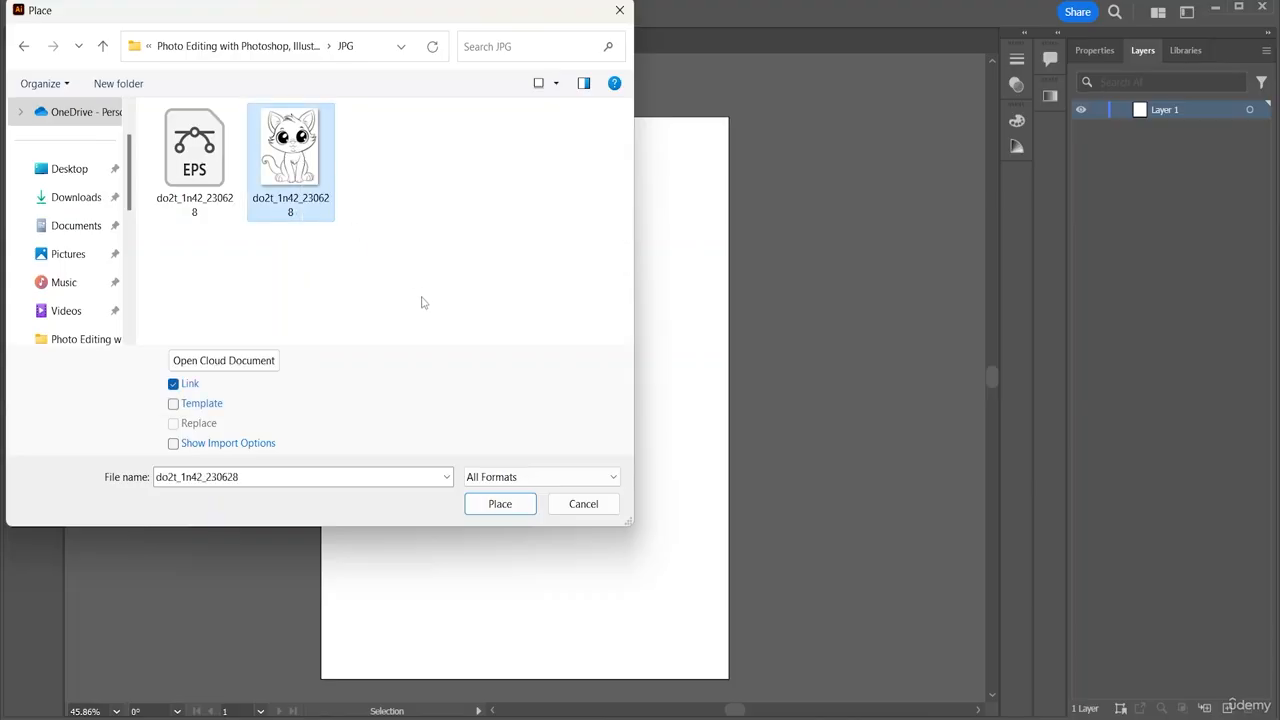
{"action": "left_click", "coordinate": [499, 504]}
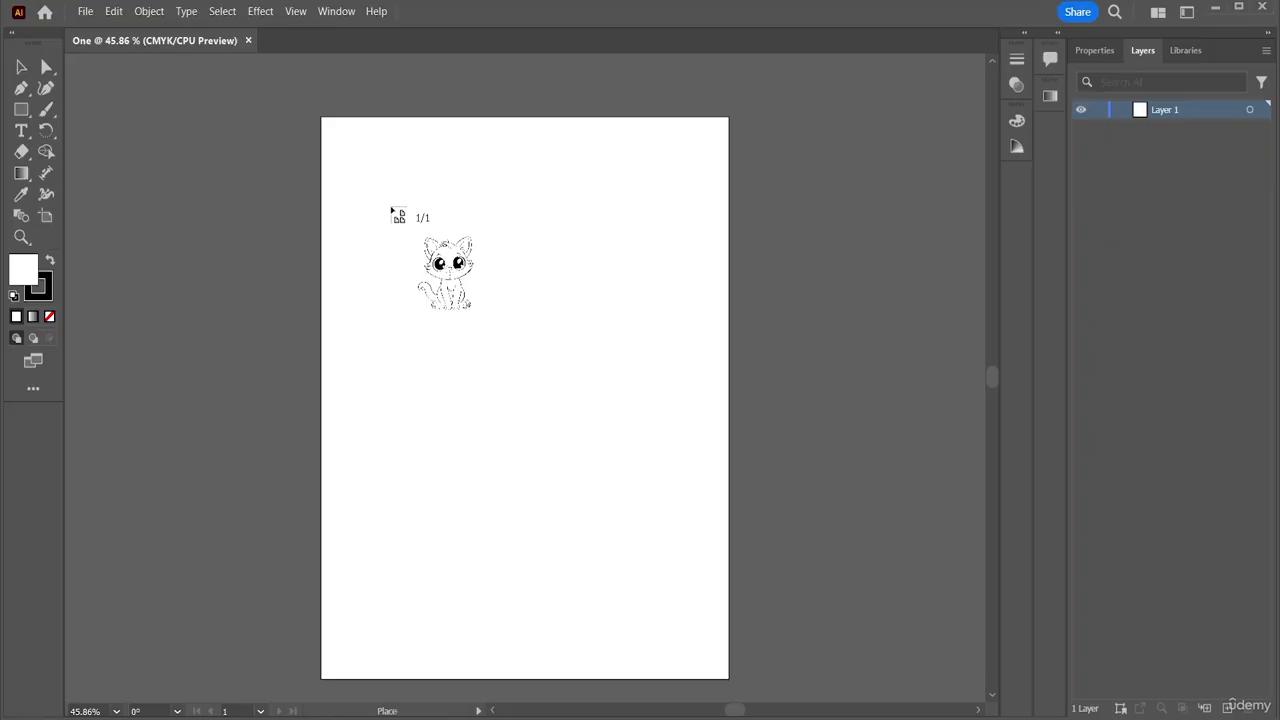
{"action": "left_click_drag", "start_coordinate": [385, 201], "coordinate": [687, 622]}
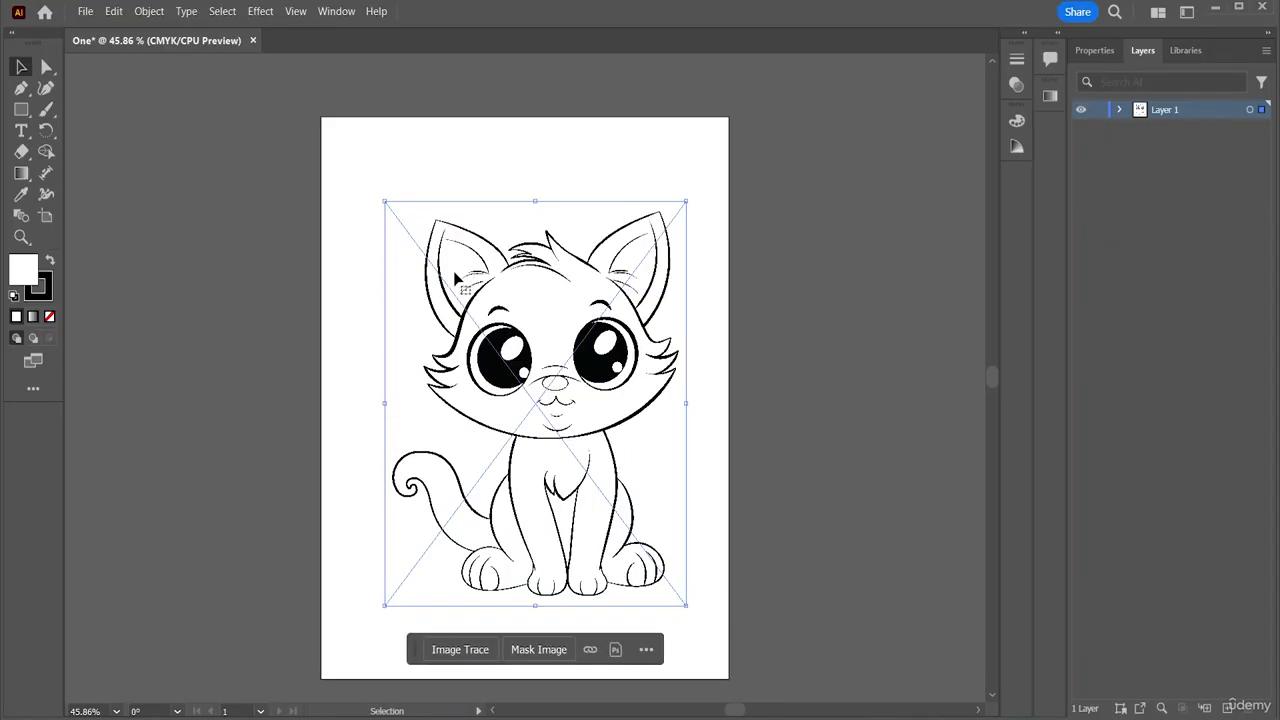
Shift the cat image slightly left, enter and leave Isolation Mode, and reselect the image
{"action": "left_click_drag", "start_coordinate": [582, 343], "coordinate": [555, 345]}
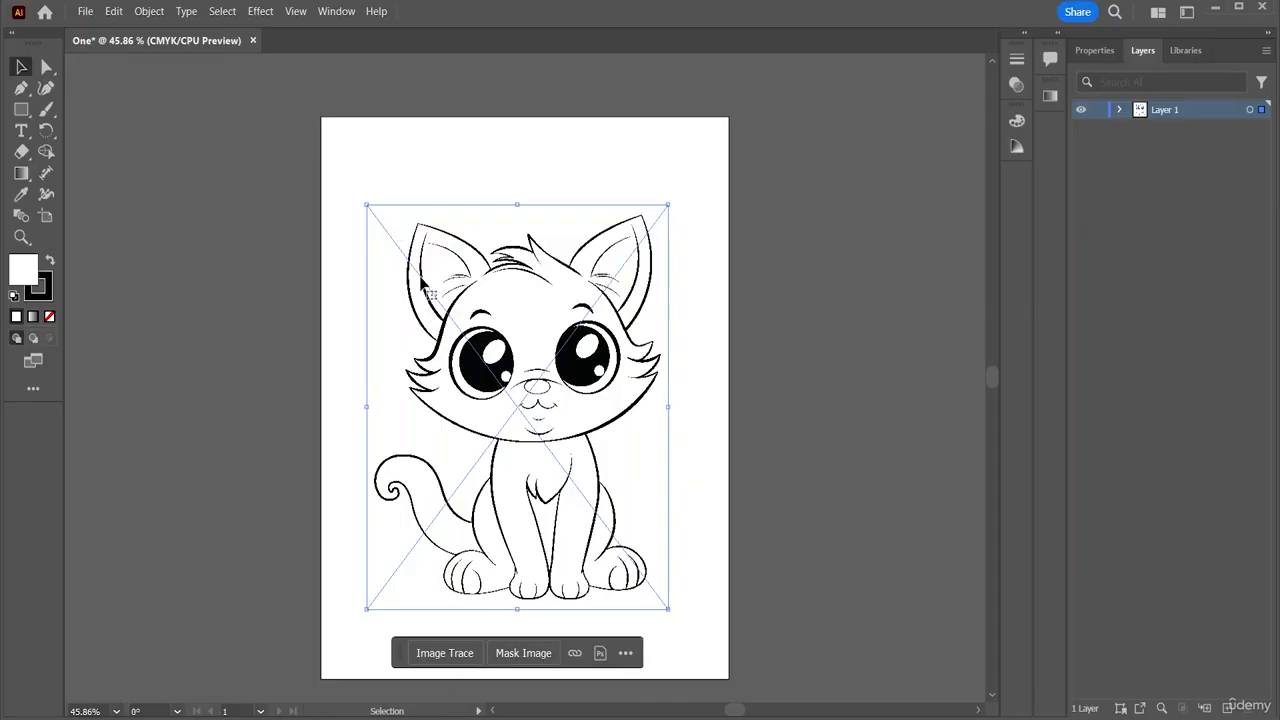
{"action": "double_click", "coordinate": [483, 288]}
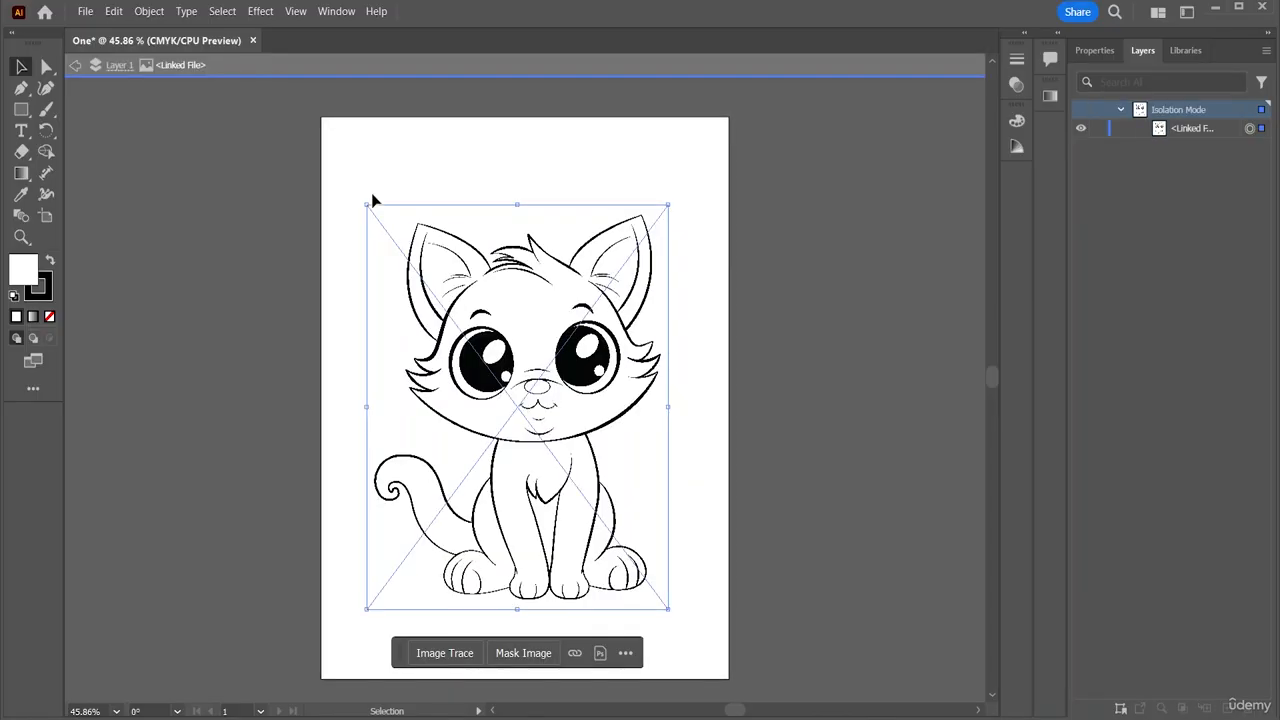
{"action": "left_click", "coordinate": [118, 65]}
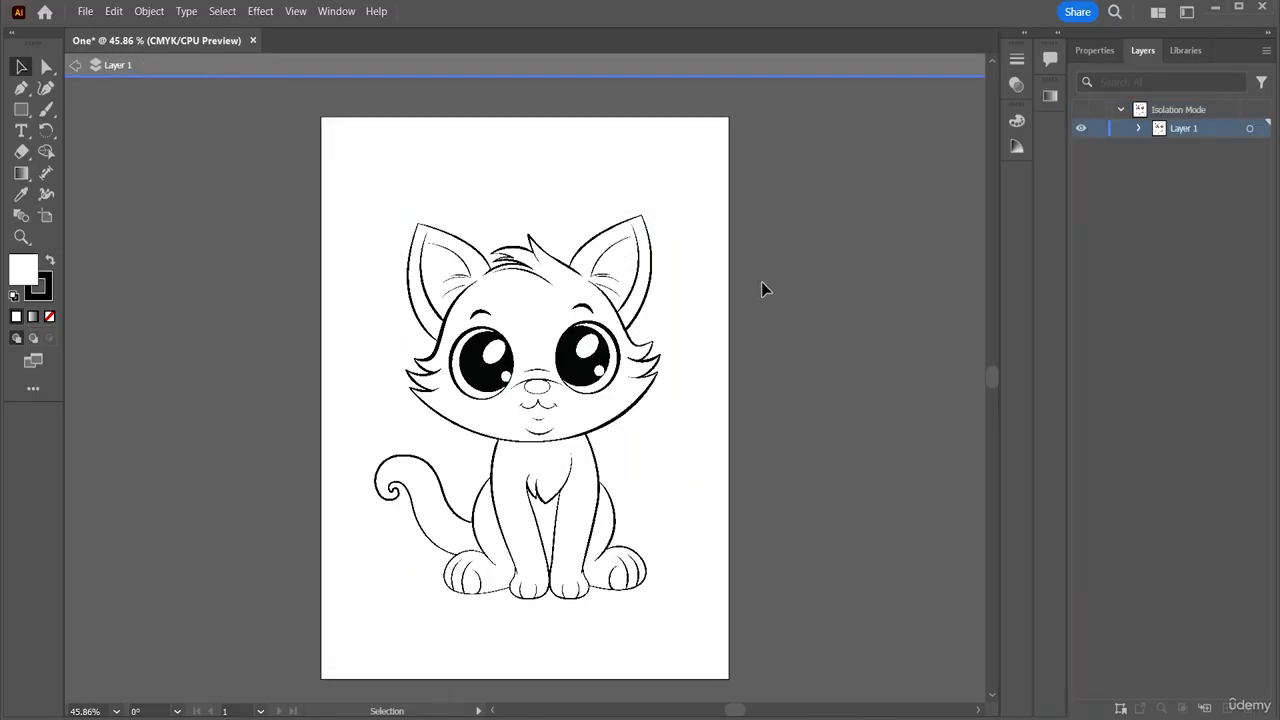
{"action": "left_click", "coordinate": [548, 362]}
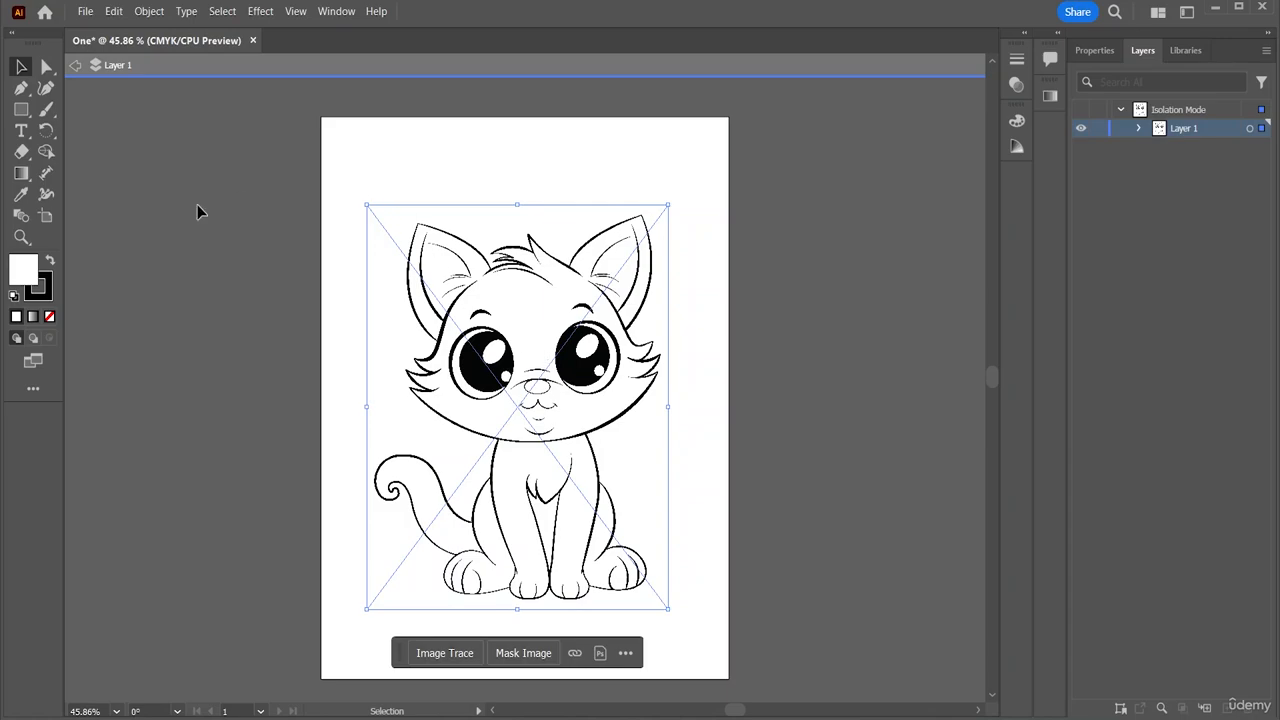
{"action": "left_click", "coordinate": [83, 64]}
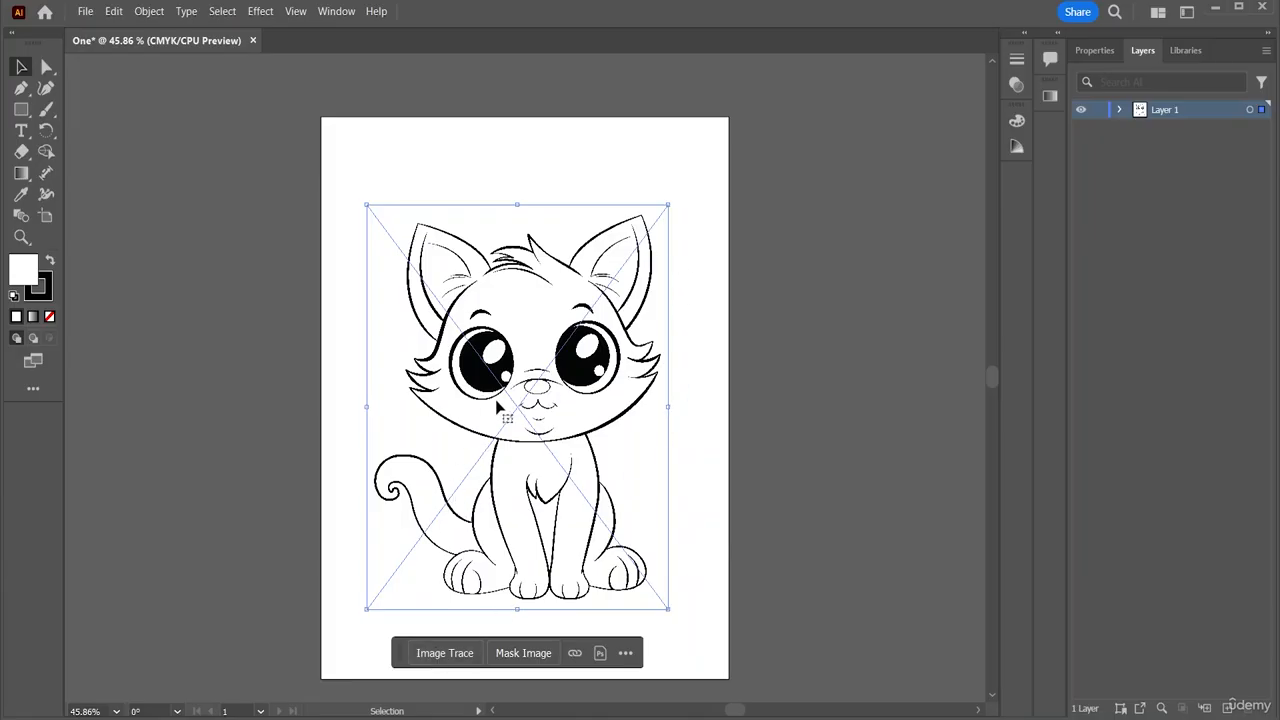
Trace the cat despite the size warning, then exit isolation mode and reselect the traced cat
{"action": "left_click", "coordinate": [444, 653]}
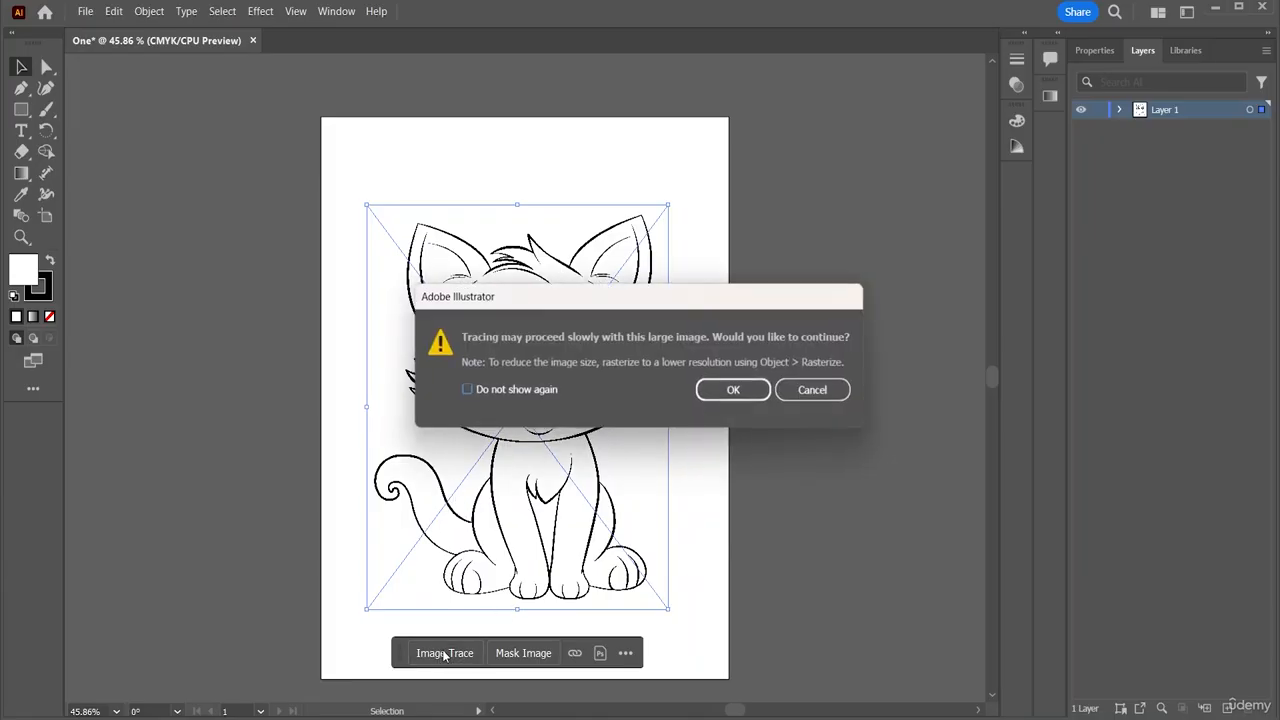
{"action": "left_click", "coordinate": [736, 391]}
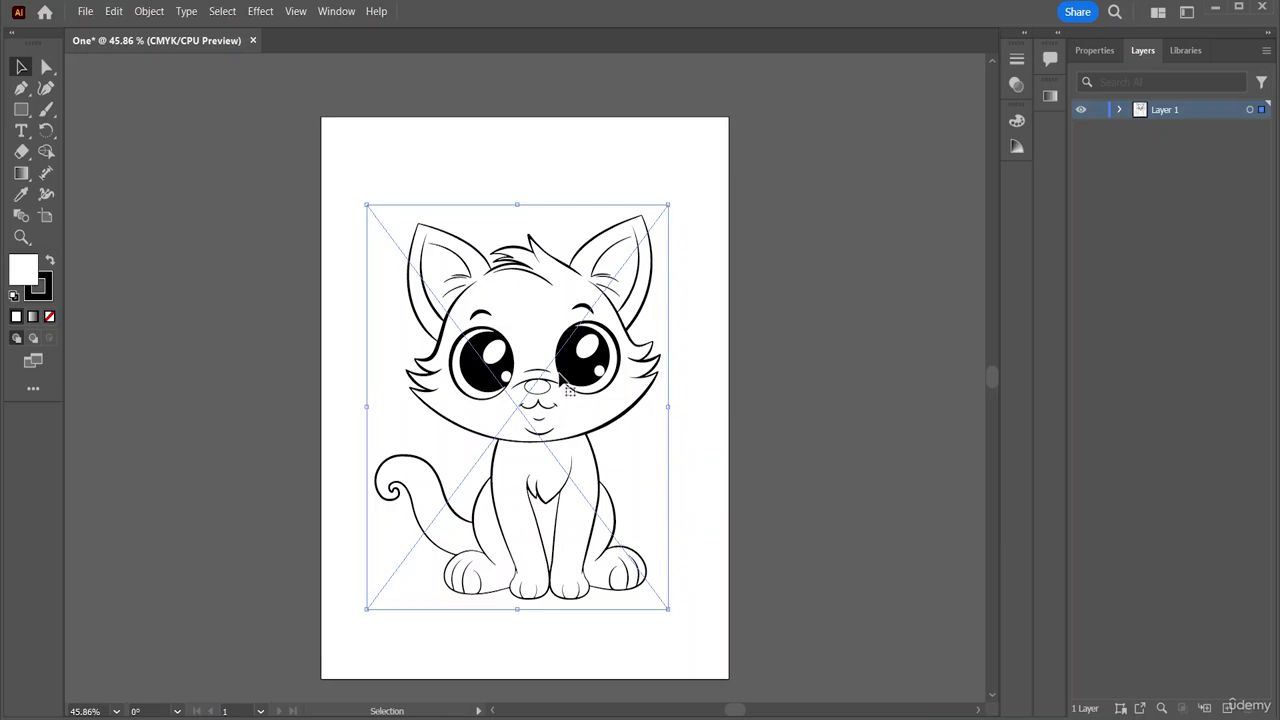
{"action": "mouse_move", "coordinate": [562, 378]}
{"action": "left_mouse_down"}
{"action": "mouse_move", "coordinate": [530, 385]}
{"action": "mouse_move", "coordinate": [562, 380]}
{"action": "left_mouse_up"}
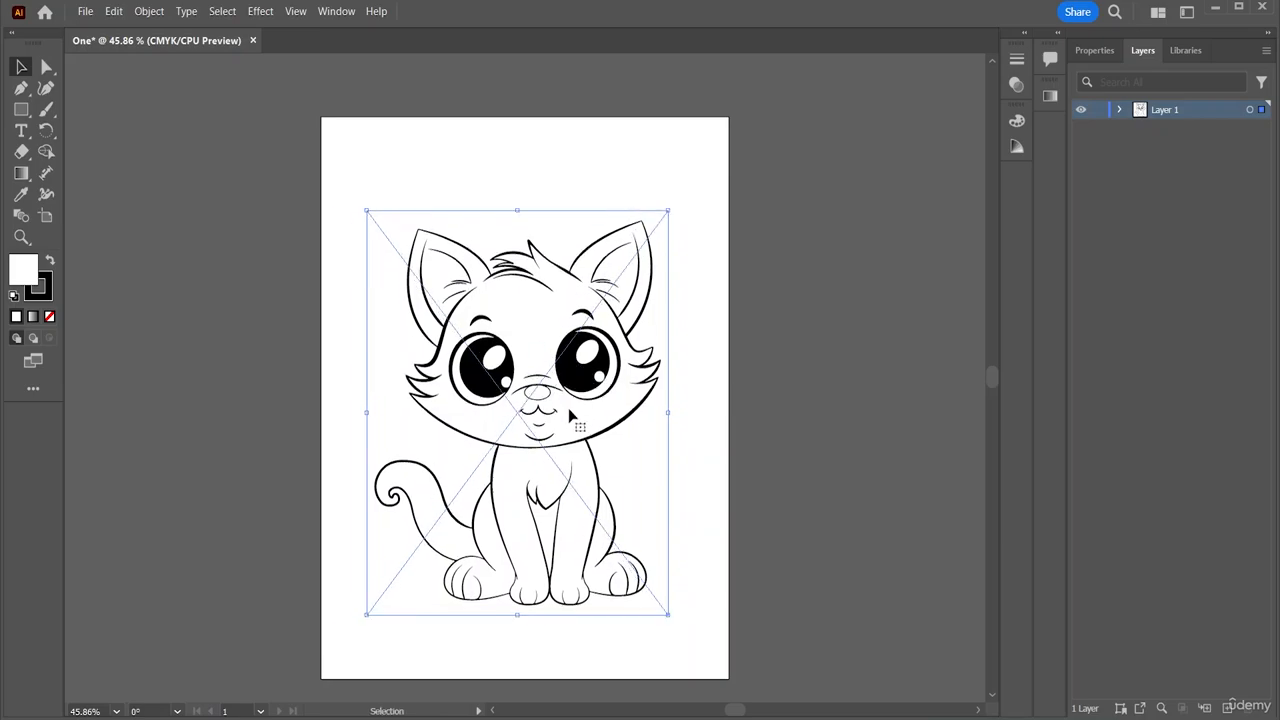
{"action": "double_click", "coordinate": [560, 388]}
{"action": "left_click", "coordinate": [551, 194]}
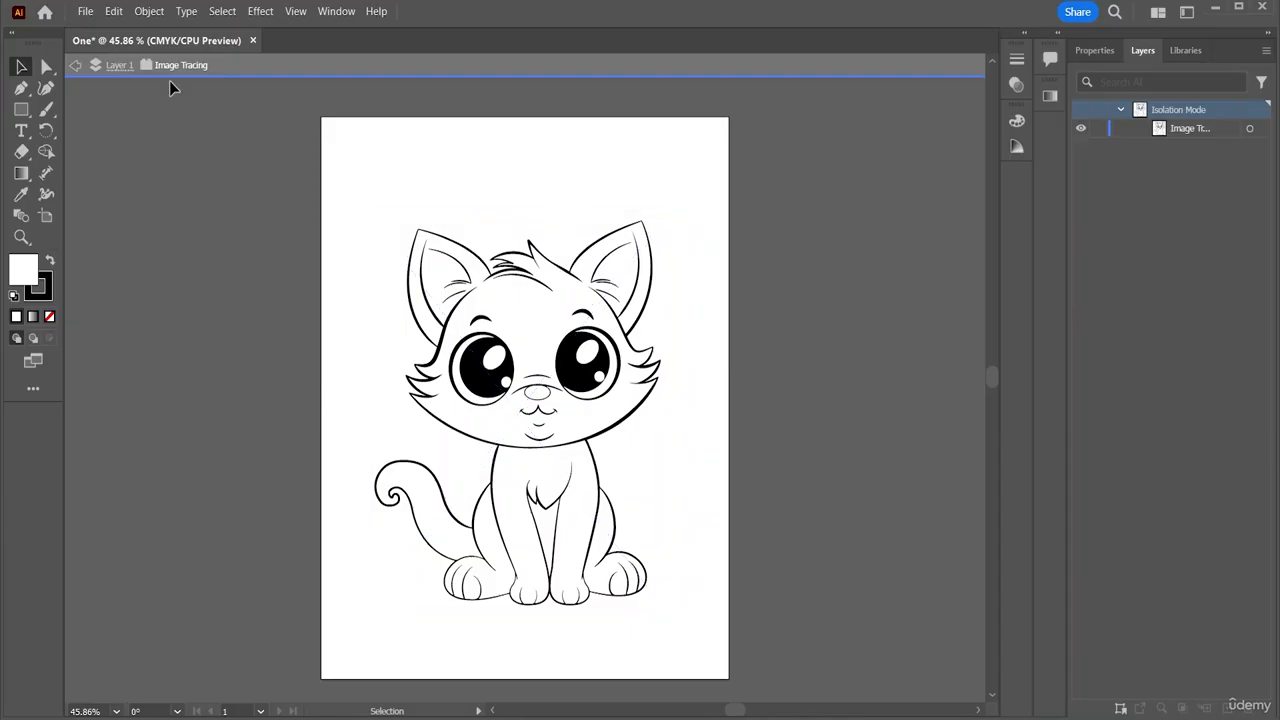
{"action": "double_click", "coordinate": [240, 181]}
{"action": "left_click", "coordinate": [521, 266]}
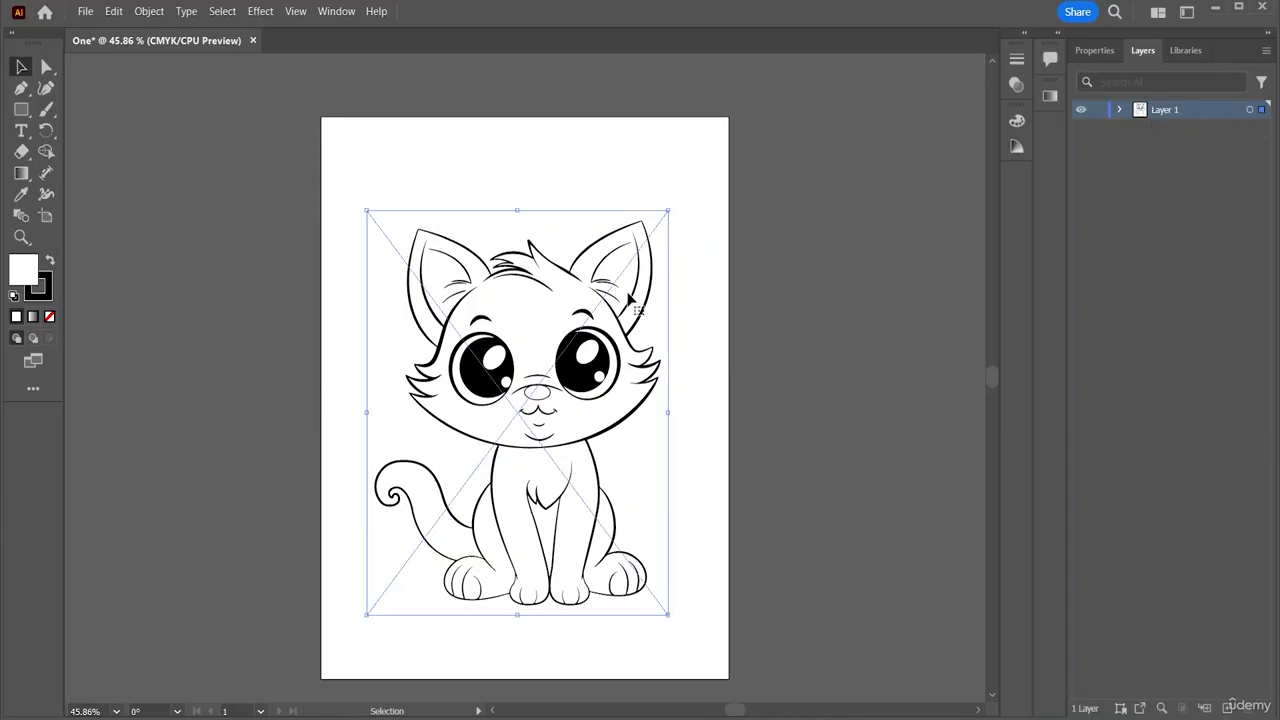
Resize the cat to 438 × 559 pt, dismissing the out-of-memory error along the way
{"action": "left_click_drag", "start_coordinate": [667, 614], "coordinate": [697, 627]}
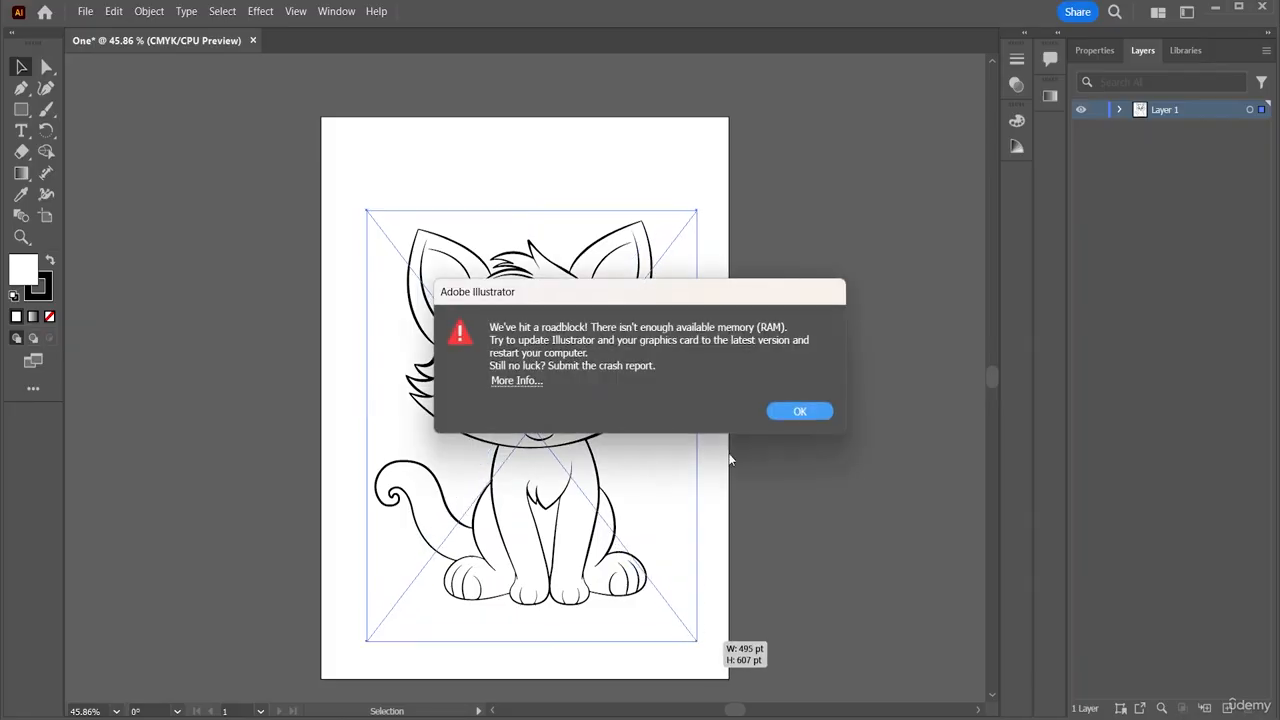
{"action": "left_click", "coordinate": [801, 411]}
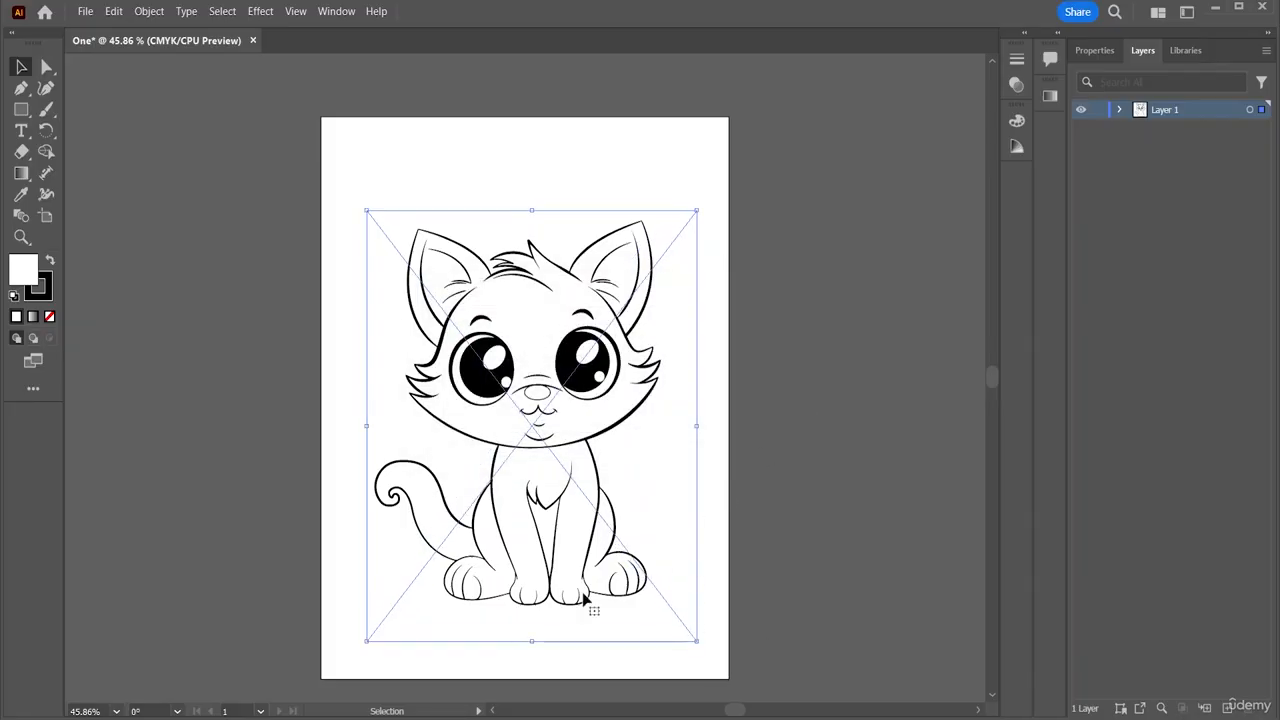
{"action": "left_click_drag", "start_coordinate": [697, 641], "coordinate": [664, 612]}
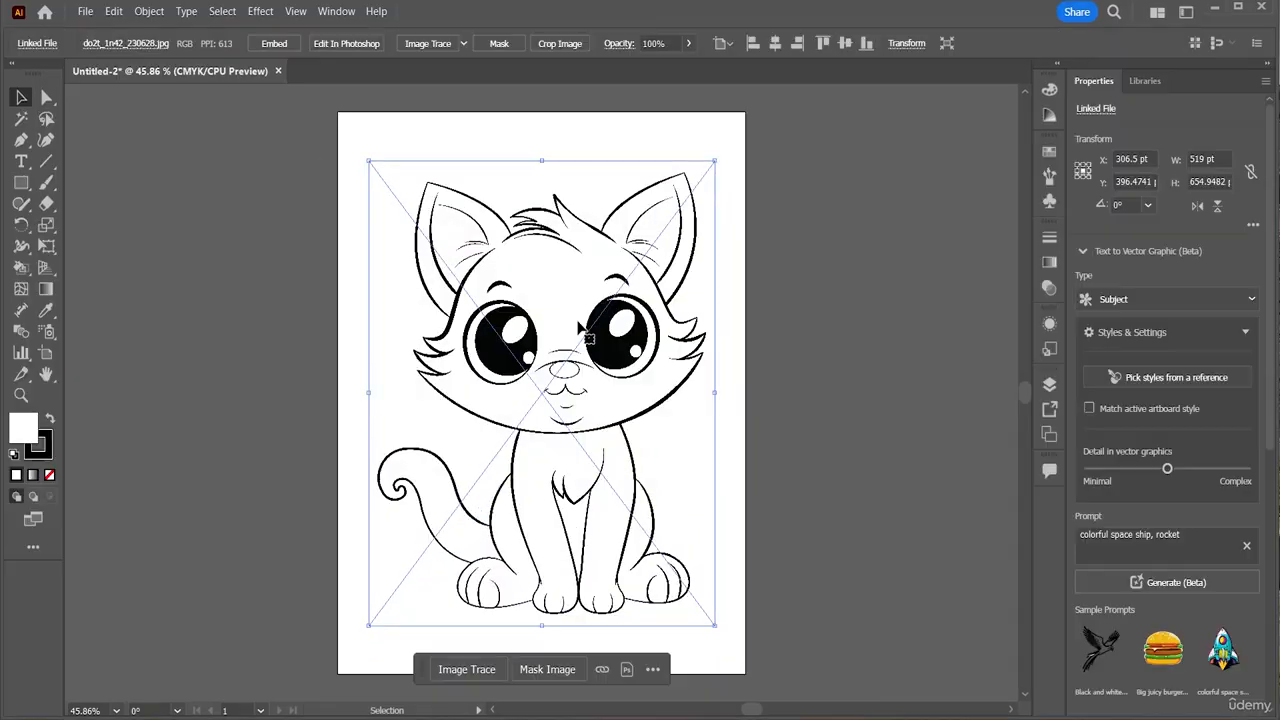
Switch to the Tracing workspace, close its Image Trace panel, and return to Essentials Classic
{"action": "left_click", "coordinate": [343, 13]}
{"action": "mouse_move", "coordinate": [406, 112]}
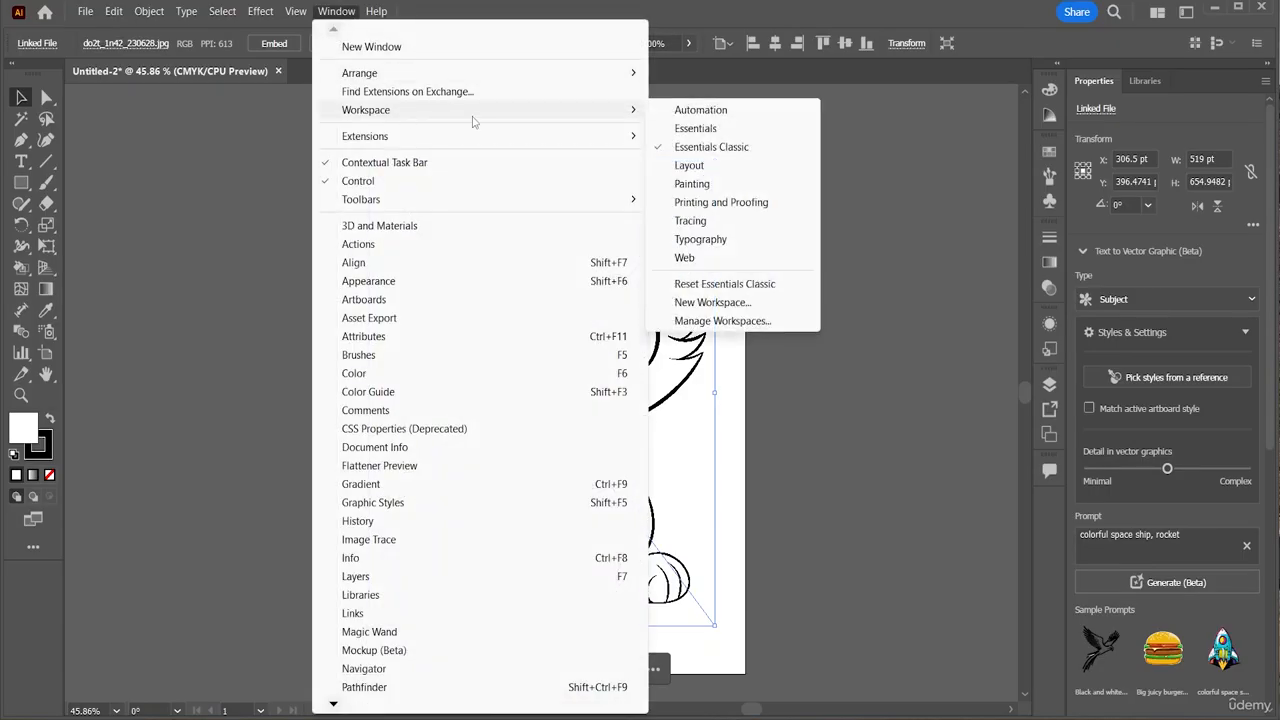
{"action": "left_click", "coordinate": [690, 220]}
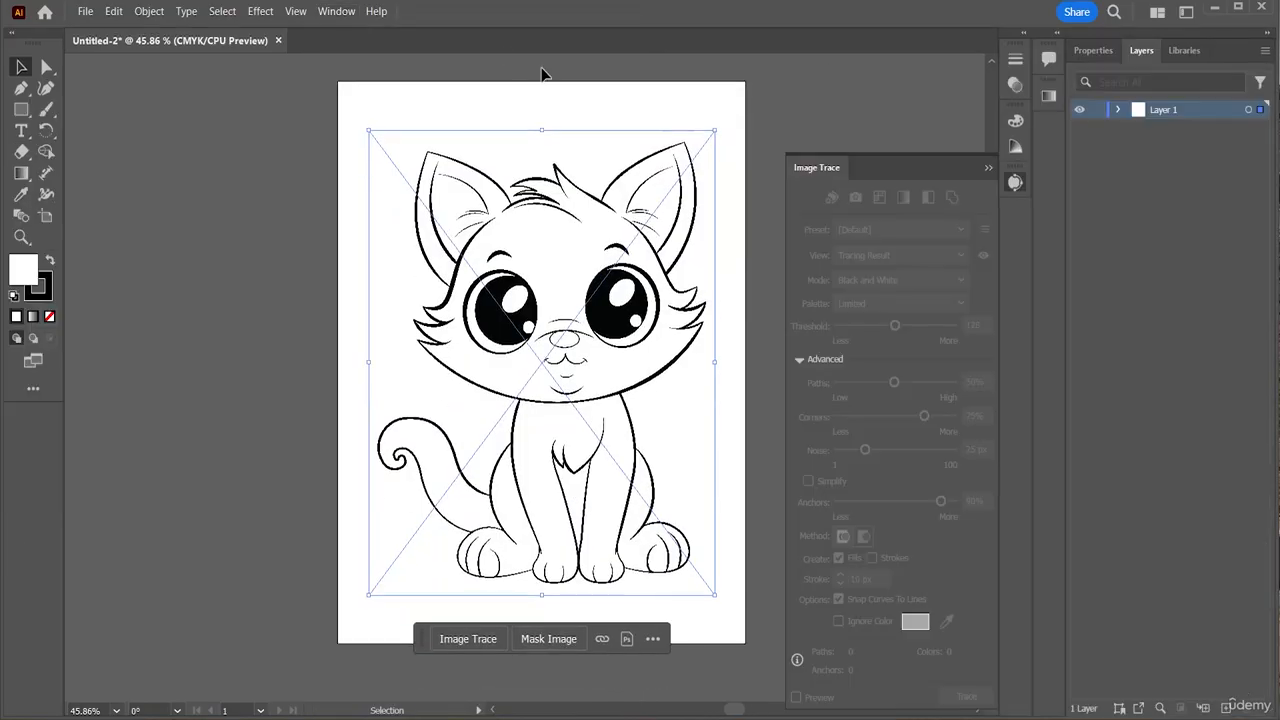
{"action": "left_click", "coordinate": [989, 170]}
{"action": "left_click", "coordinate": [336, 11]}
{"action": "mouse_move", "coordinate": [463, 112]}
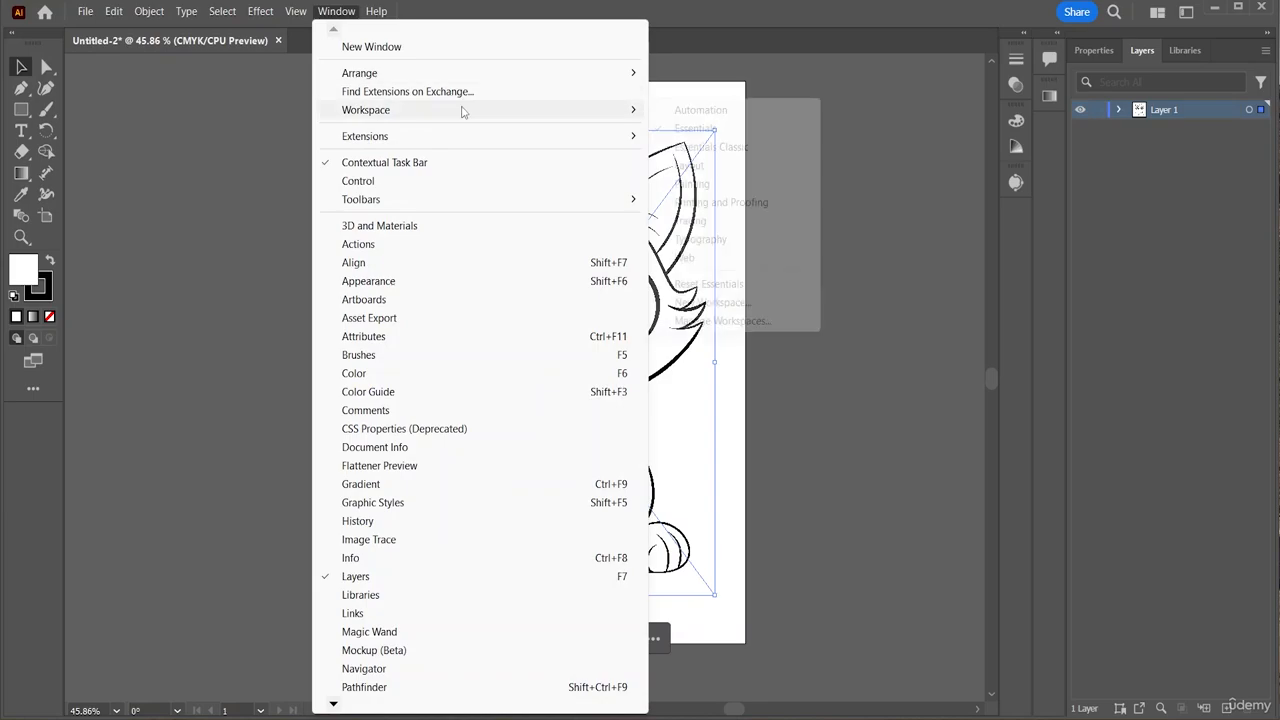
{"action": "left_click", "coordinate": [700, 147]}
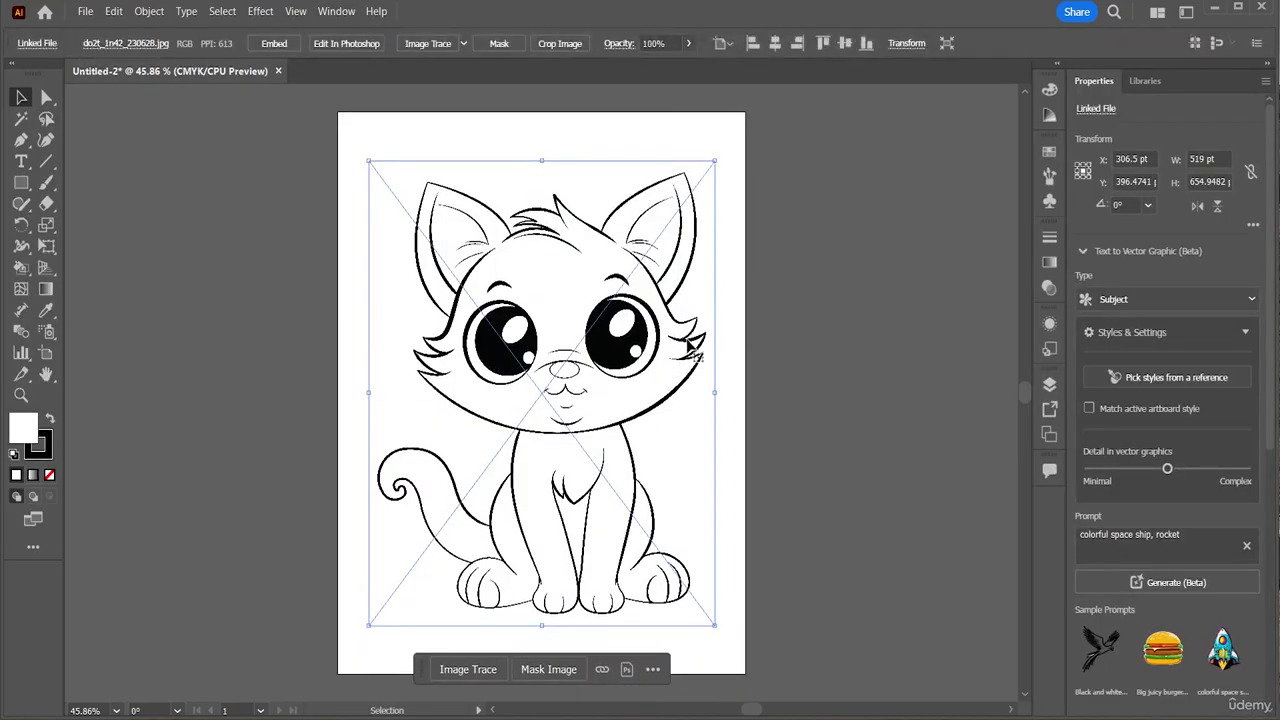
Trace the linked cat image with the Default preset, accepting the slow-tracing warning
{"action": "left_click", "coordinate": [424, 48]}
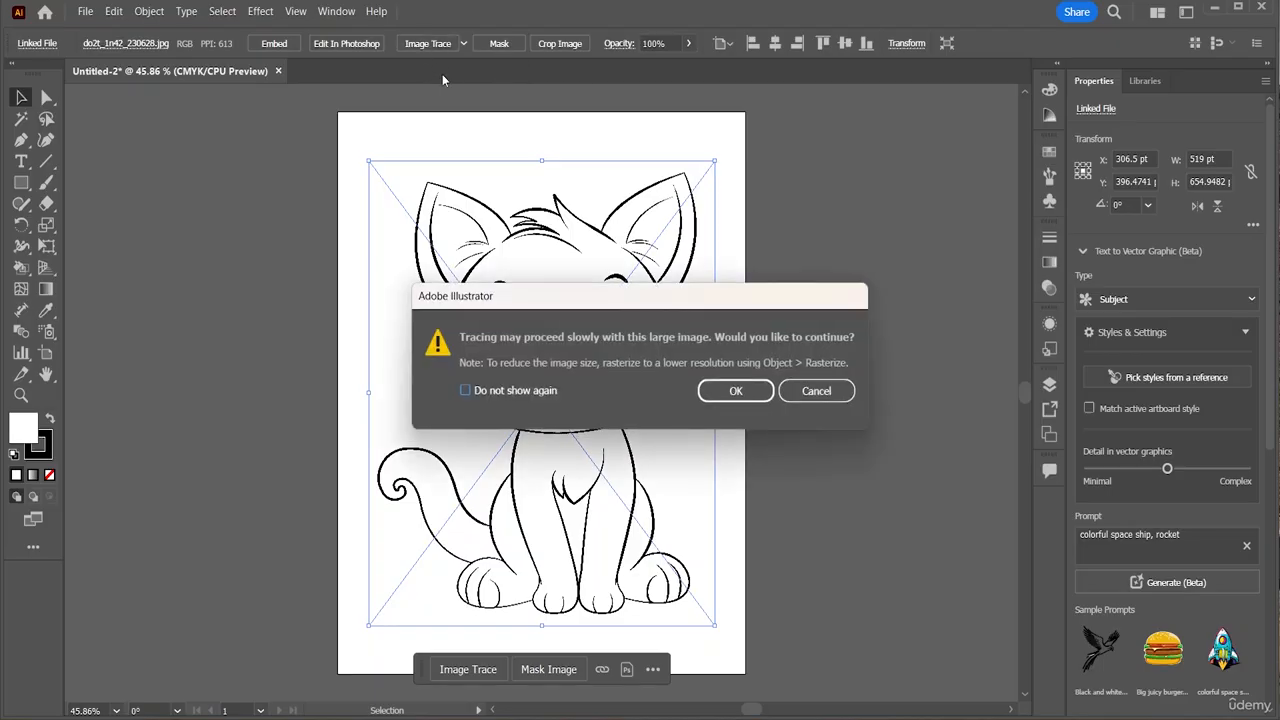
{"action": "left_click", "coordinate": [816, 390]}
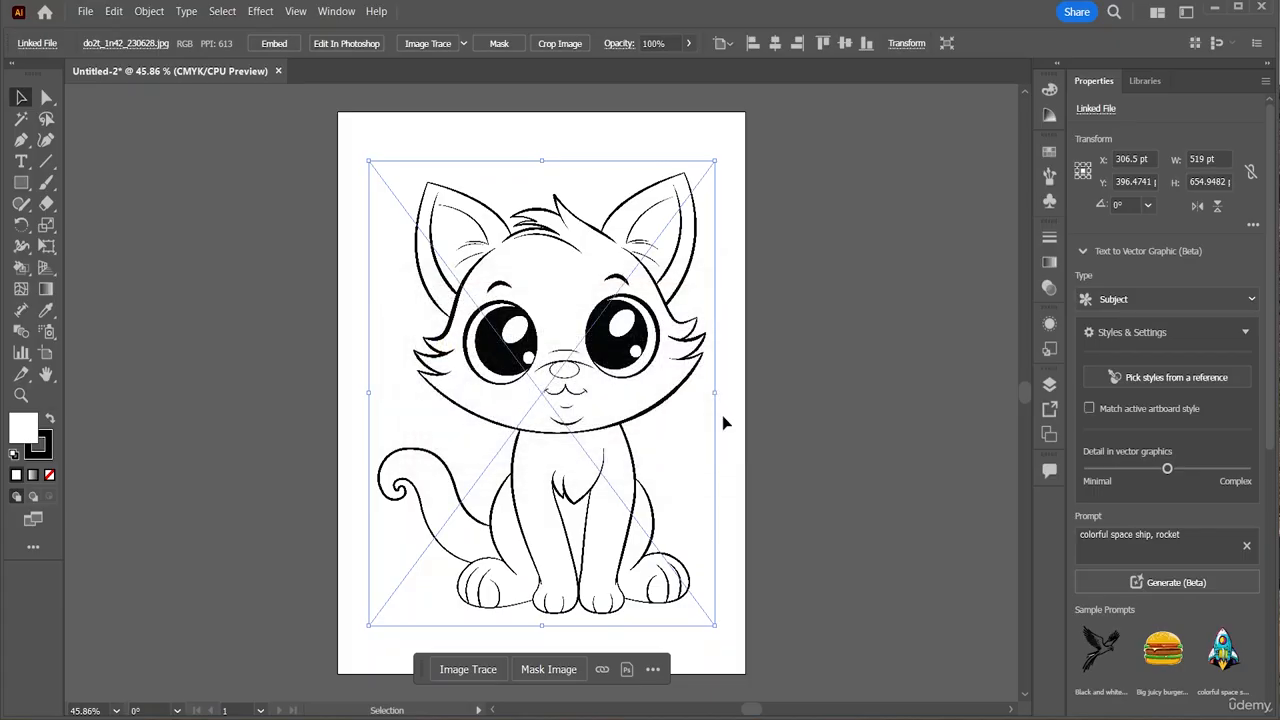
{"action": "right_click", "coordinate": [582, 382]}
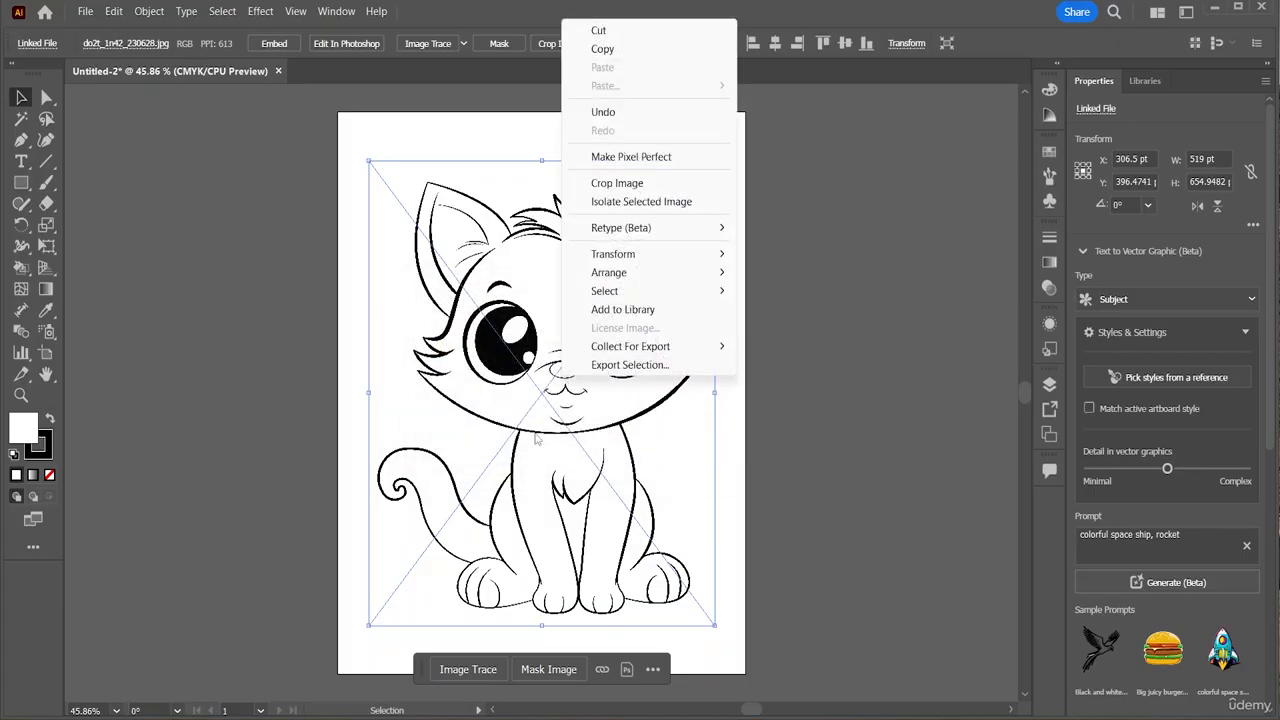
{"action": "left_click", "coordinate": [903, 437]}
{"action": "left_click", "coordinate": [569, 410]}
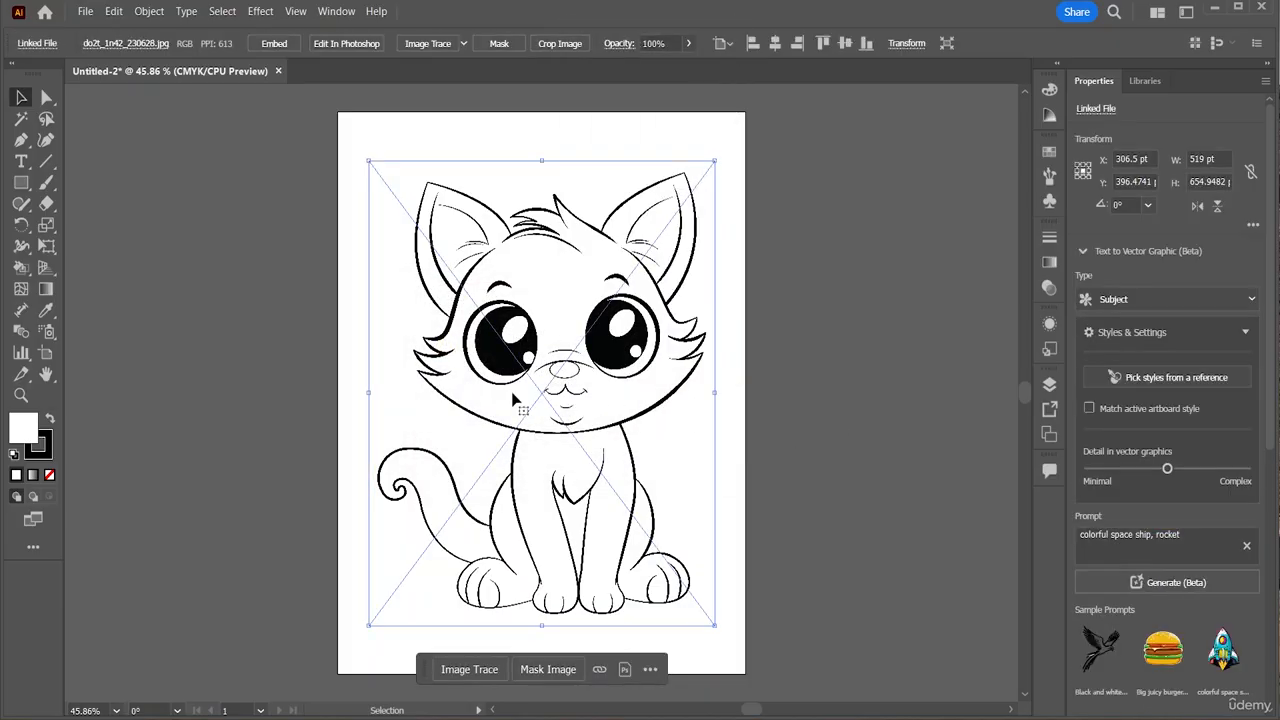
{"action": "right_click", "coordinate": [513, 397]}
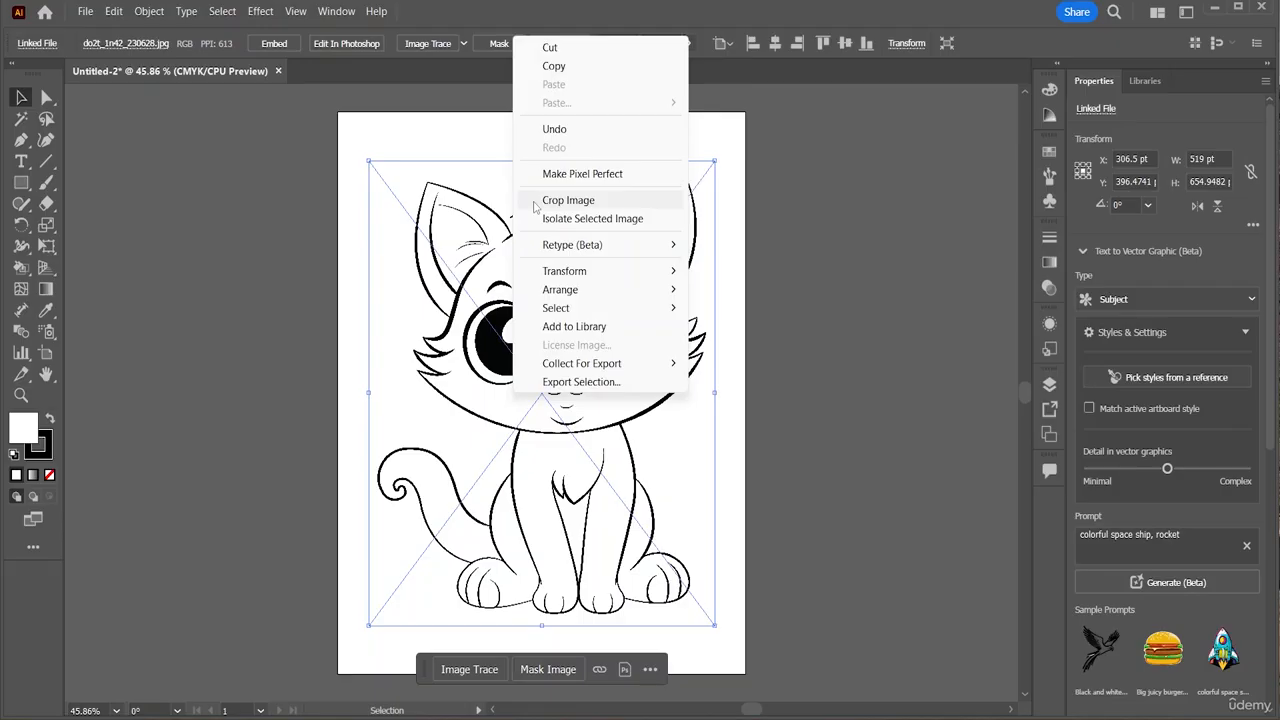
{"action": "right_click", "coordinate": [410, 575]}
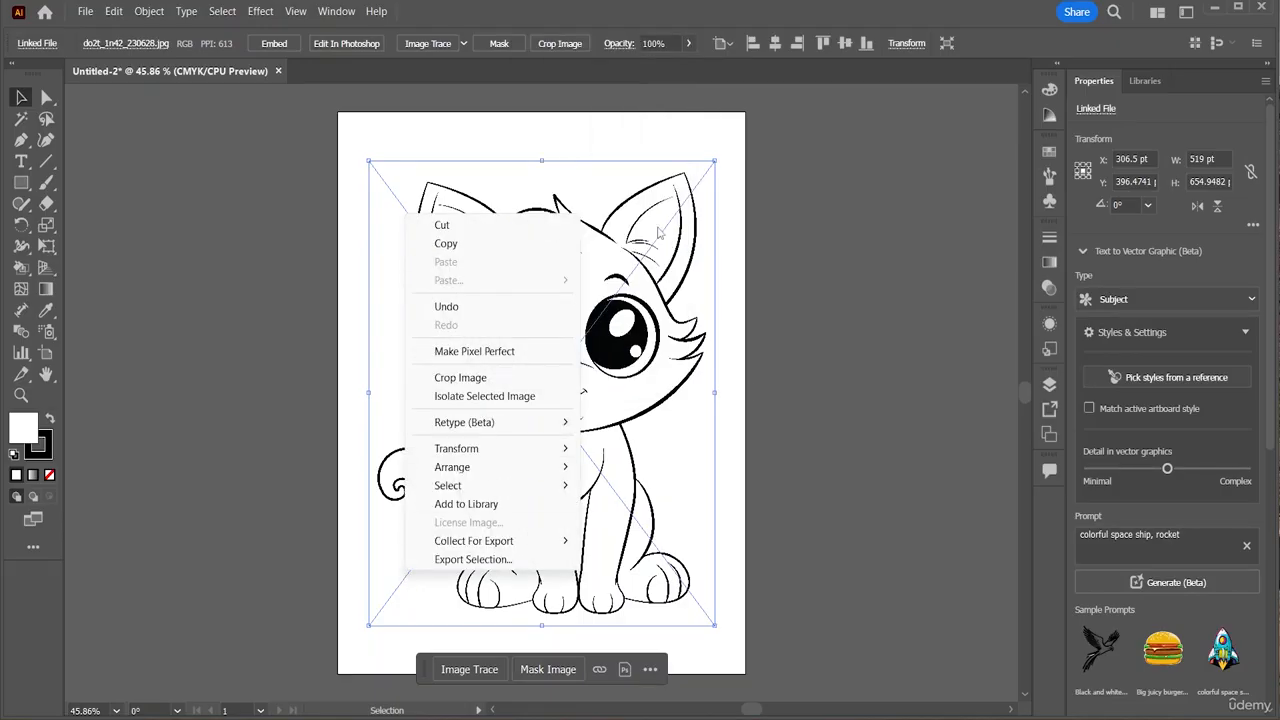
{"action": "left_click", "coordinate": [444, 49]}
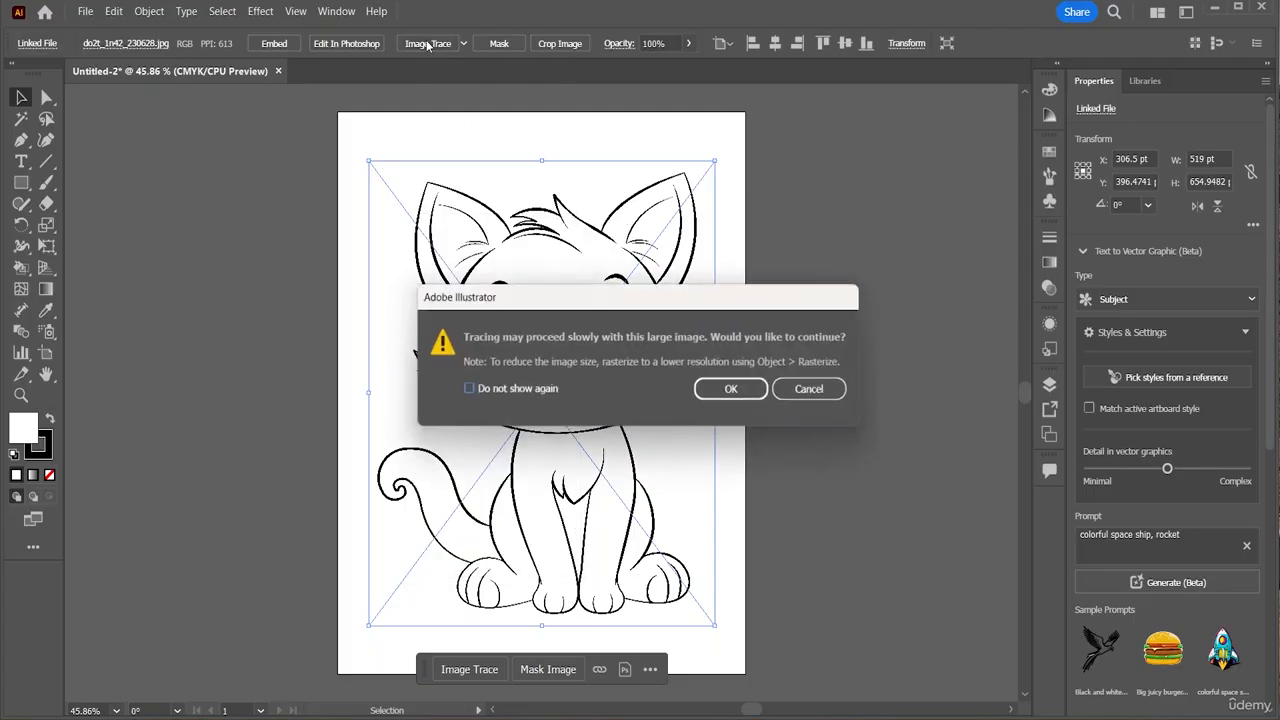
{"action": "left_click", "coordinate": [744, 391]}
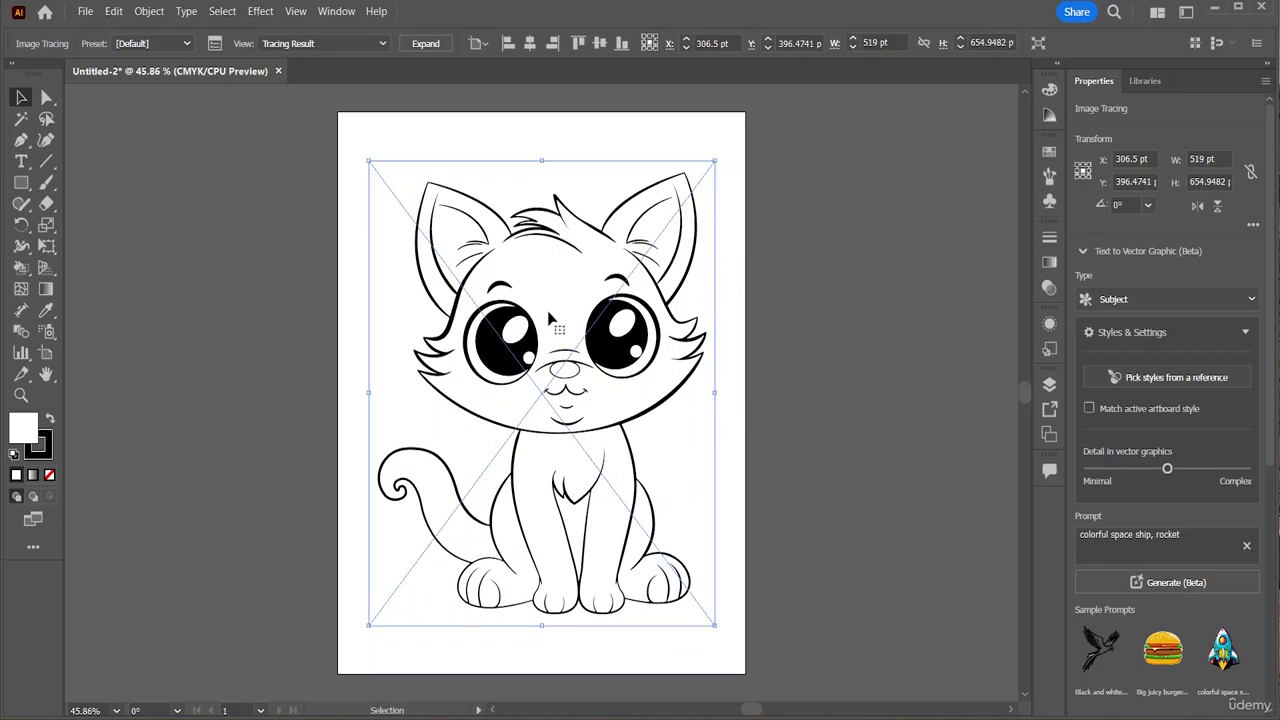
Open the Image Trace panel from Window, move it beside the artboard, and open its Preset list
{"action": "left_click", "coordinate": [327, 11]}
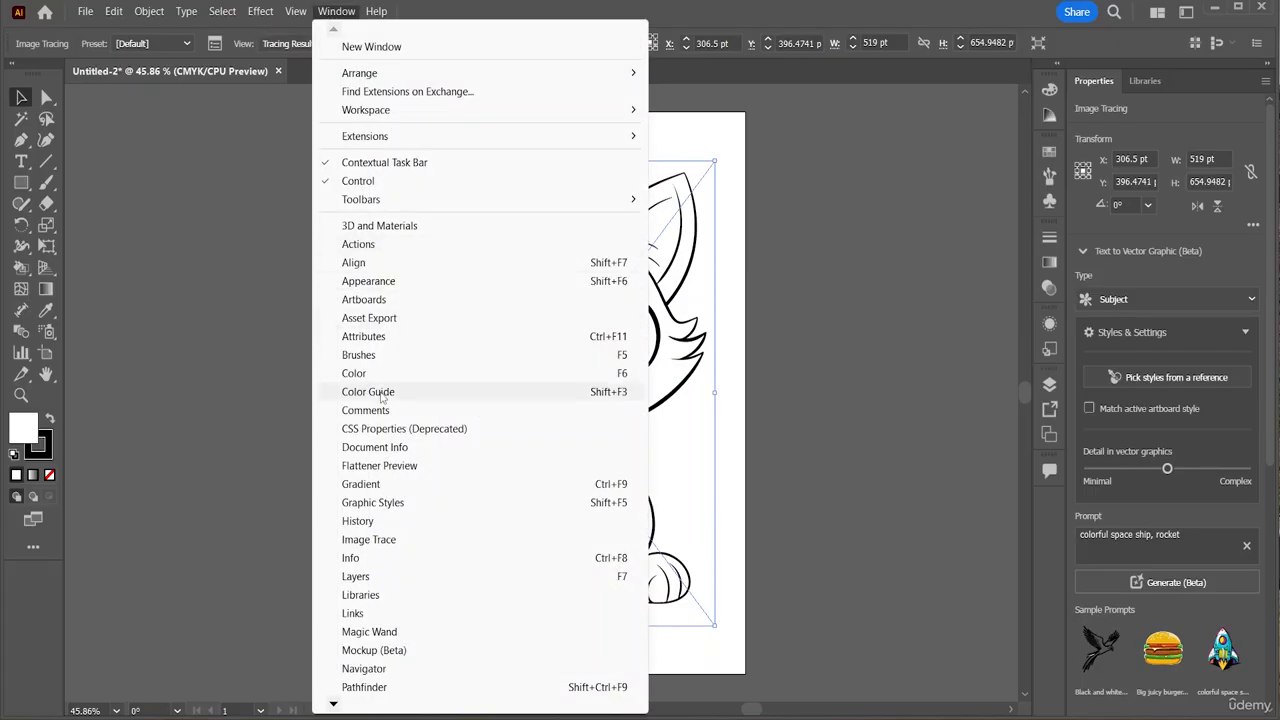
{"action": "left_click", "coordinate": [381, 542]}
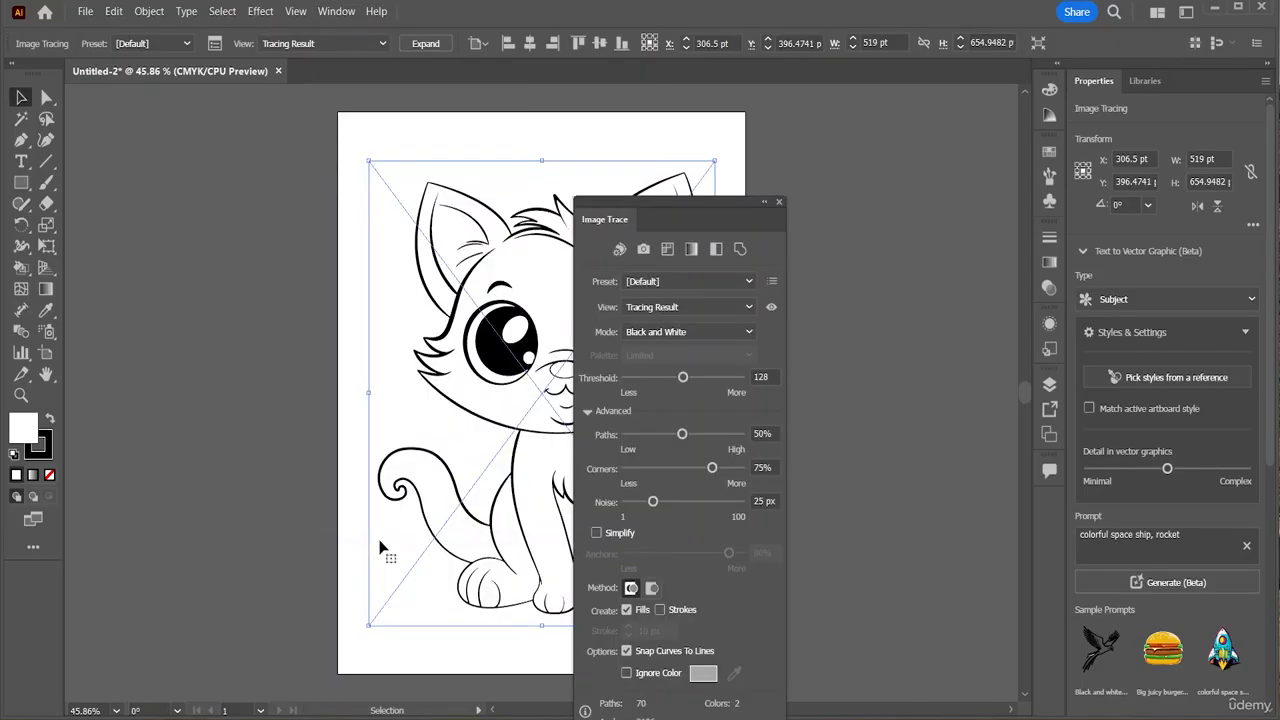
{"action": "mouse_move", "coordinate": [690, 212]}
{"action": "left_mouse_down"}
{"action": "mouse_move", "coordinate": [810, 197]}
{"action": "mouse_move", "coordinate": [889, 159]}
{"action": "mouse_move", "coordinate": [920, 122]}
{"action": "left_mouse_up"}
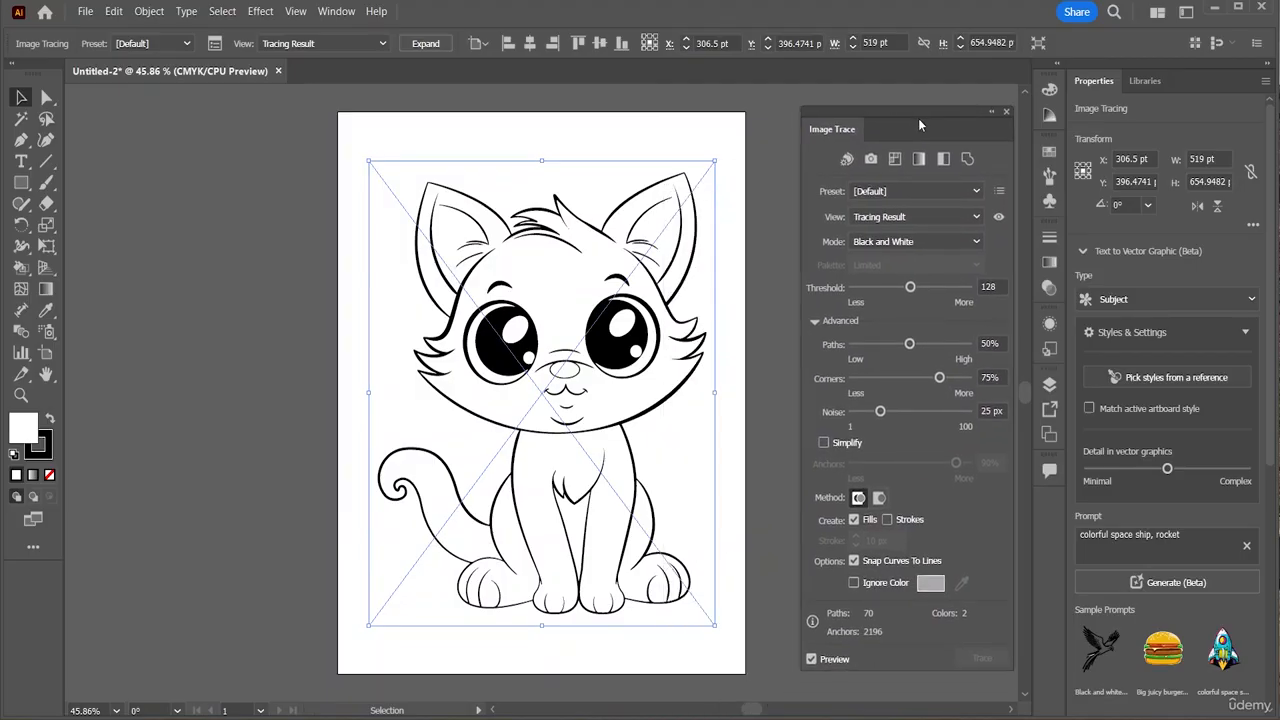
{"action": "left_click", "coordinate": [938, 193]}
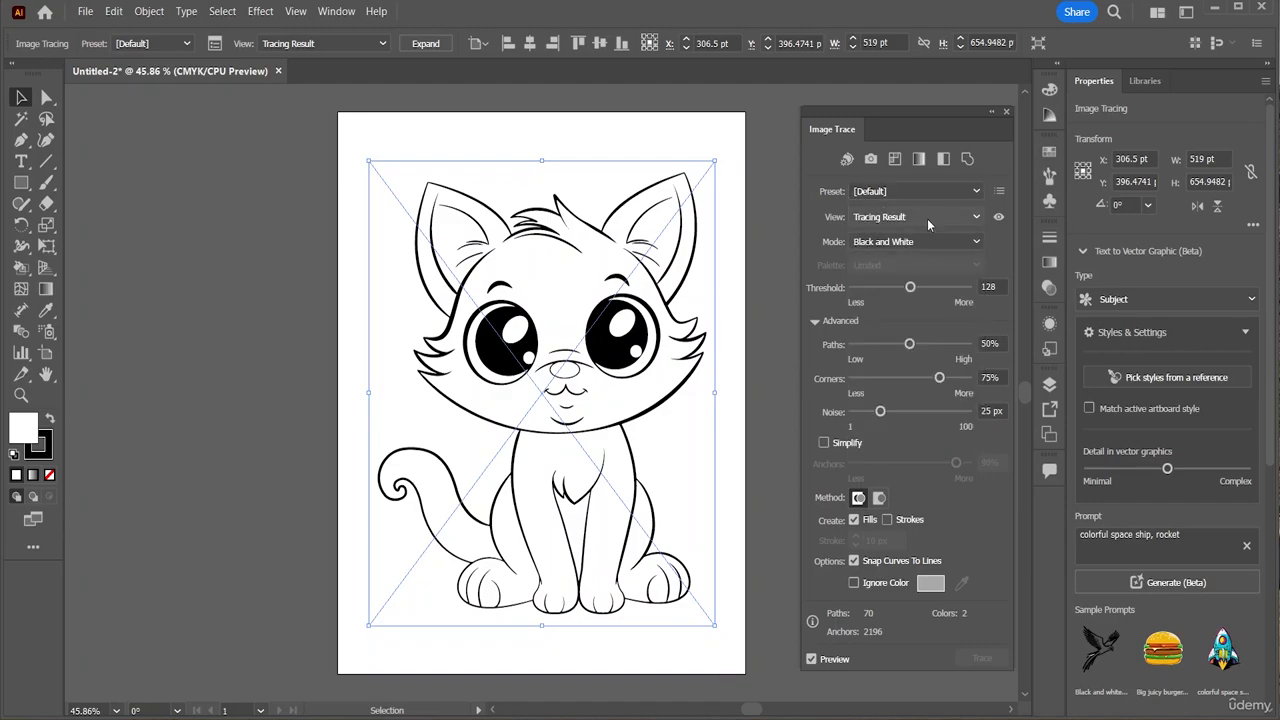
{"action": "left_click", "coordinate": [929, 216]}
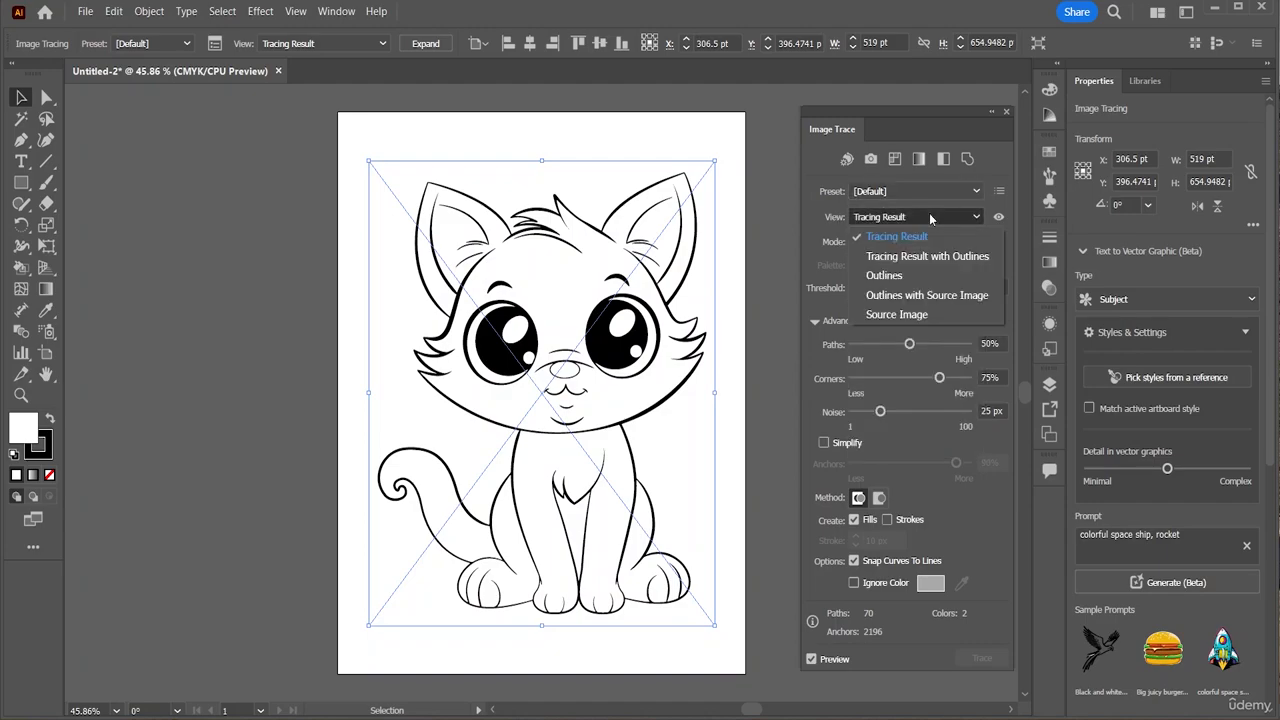
{"action": "left_click", "coordinate": [914, 240]}
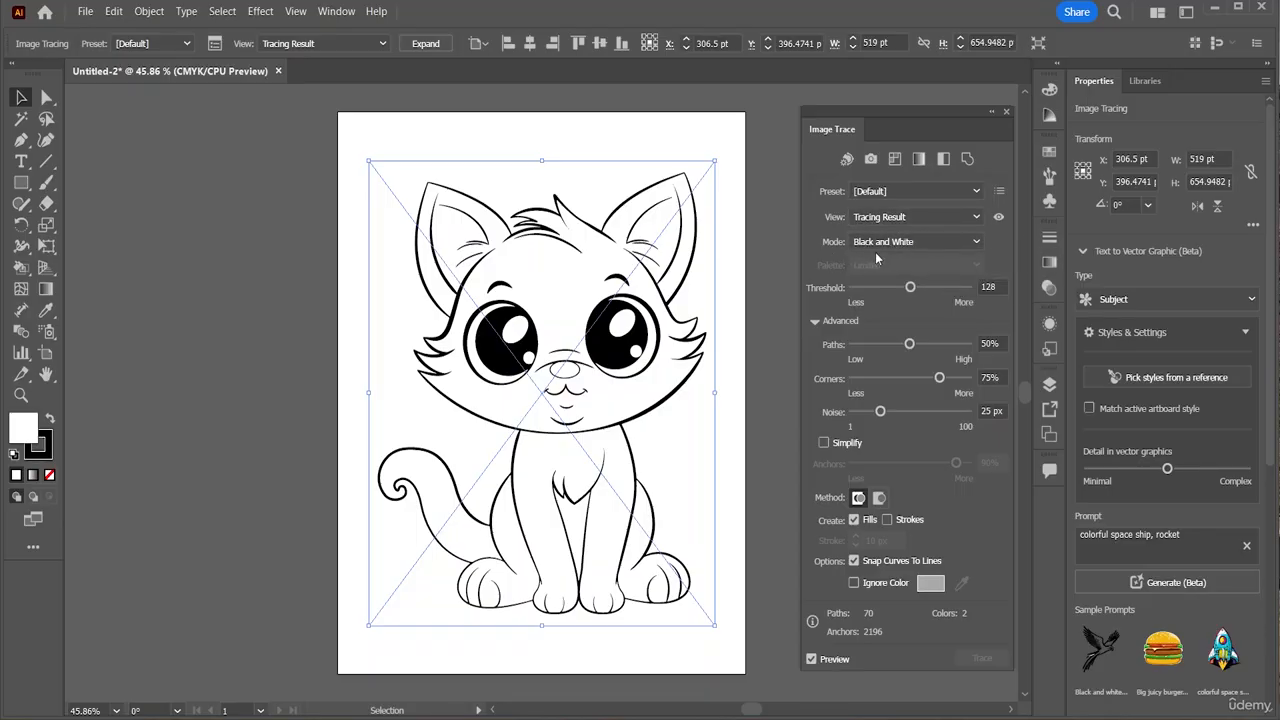
{"action": "left_click", "coordinate": [942, 243]}
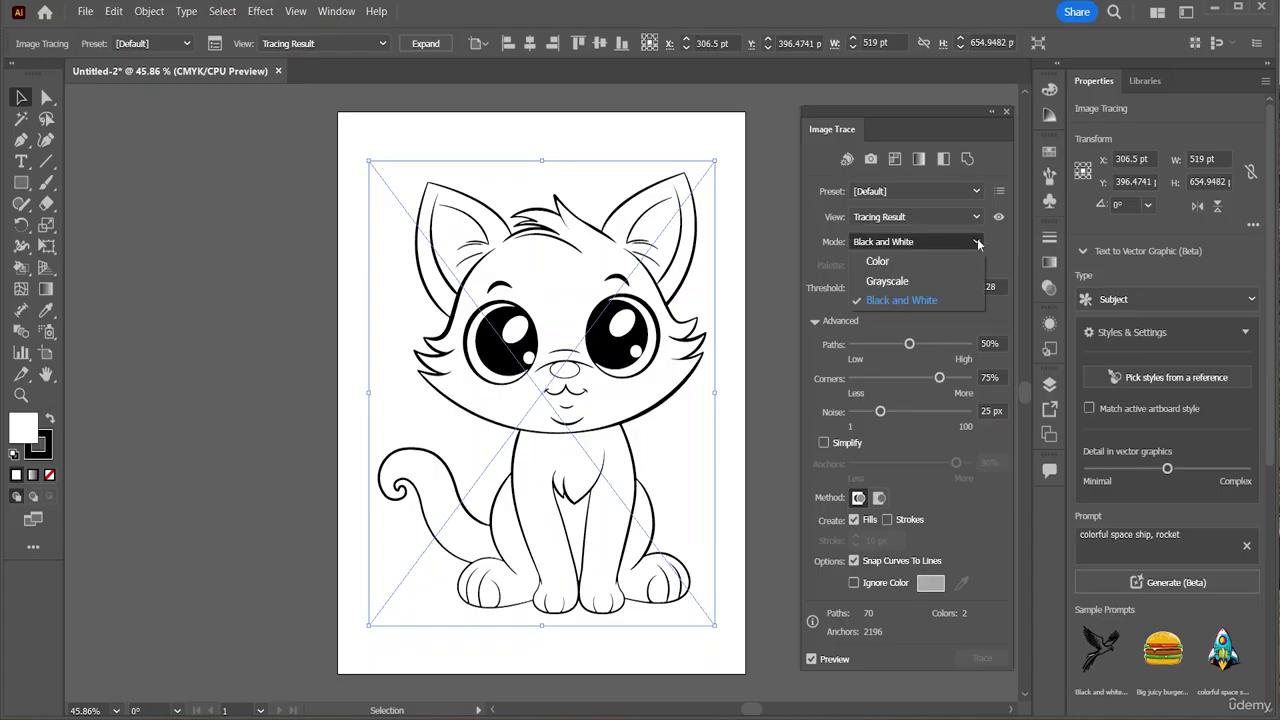
{"action": "left_click", "coordinate": [903, 301]}
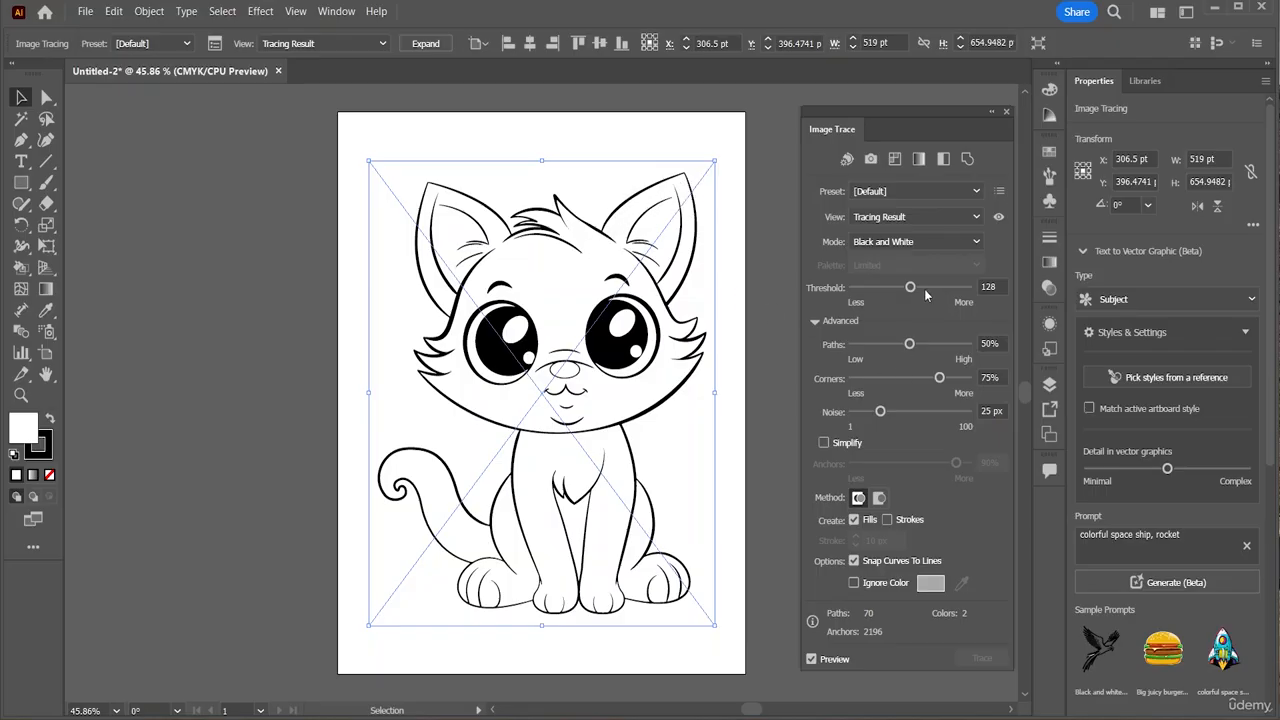
Sweep the Threshold slider through 175 to settle at 200, then zoom to 100% on the face
{"action": "mouse_move", "coordinate": [909, 289]}
{"action": "left_mouse_down"}
{"action": "mouse_move", "coordinate": [983, 302]}
{"action": "mouse_move", "coordinate": [950, 289]}
{"action": "mouse_move", "coordinate": [815, 298]}
{"action": "left_mouse_up"}
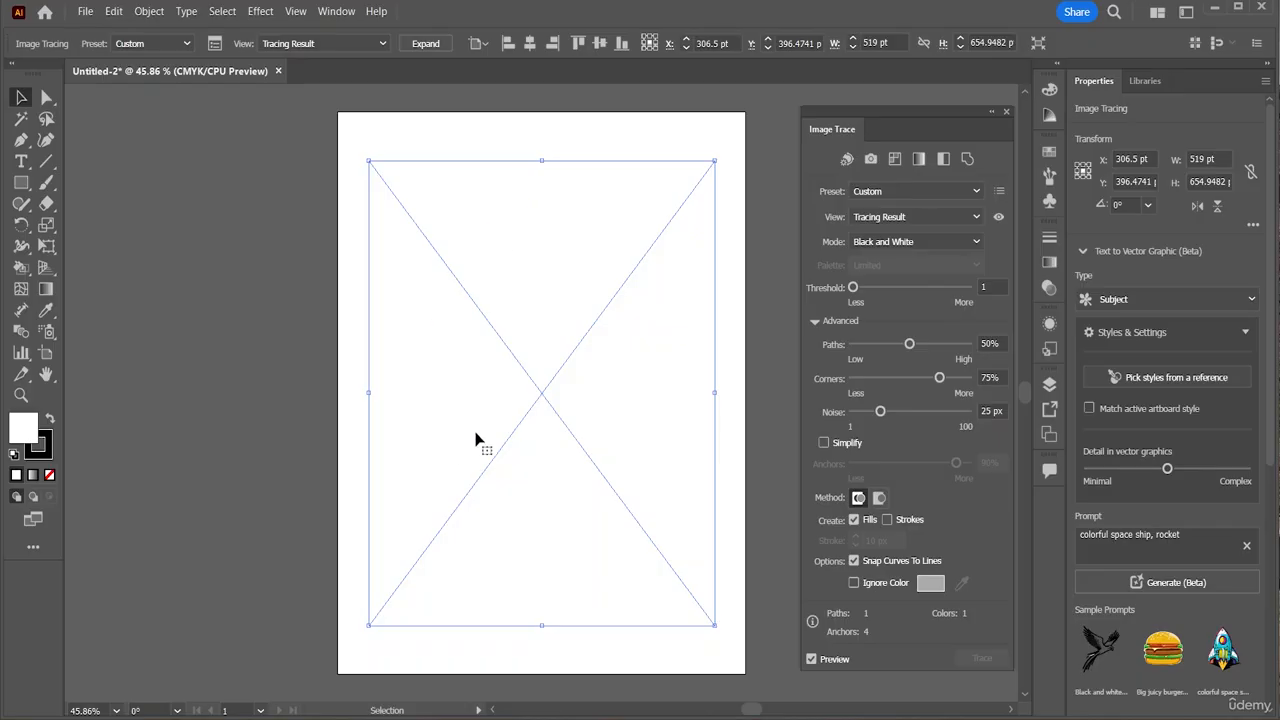
{"action": "mouse_move", "coordinate": [853, 288]}
{"action": "left_mouse_down"}
{"action": "mouse_move", "coordinate": [935, 288]}
{"action": "mouse_move", "coordinate": [932, 303]}
{"action": "left_mouse_up"}
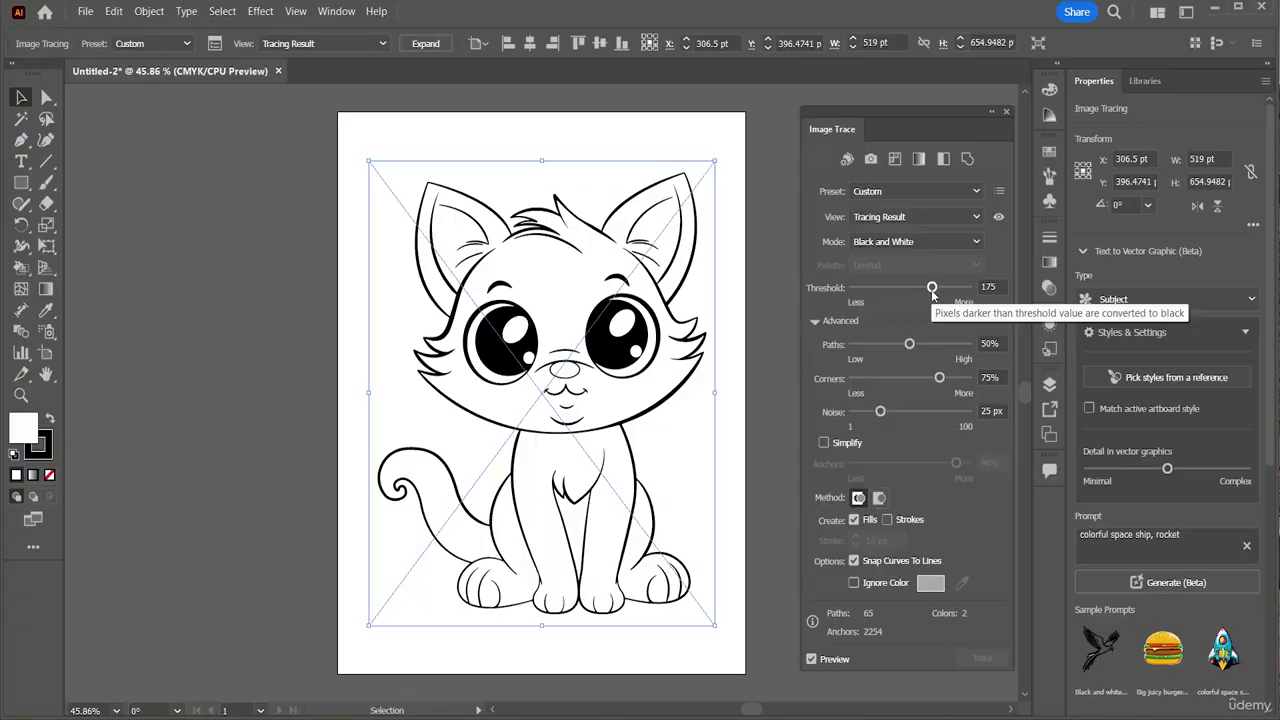
{"action": "left_click_drag", "start_coordinate": [932, 288], "coordinate": [942, 290]}
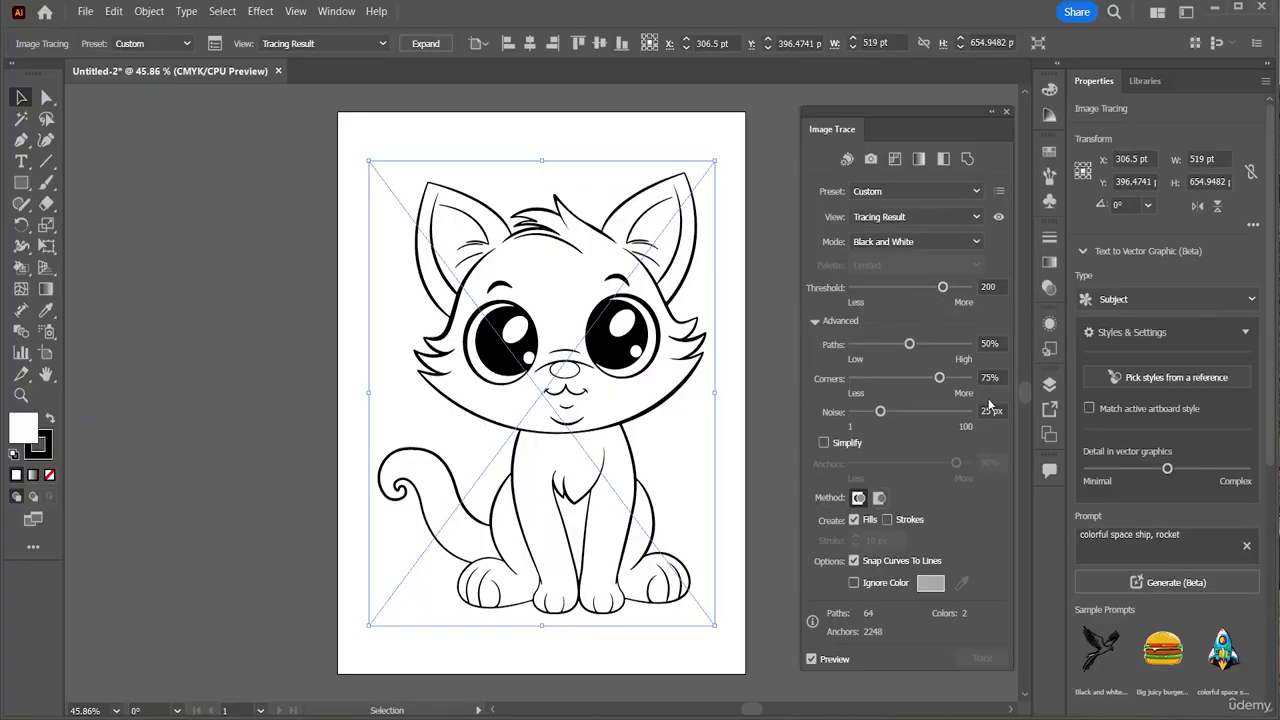
{"action": "key", "text": "ctrl+1"}
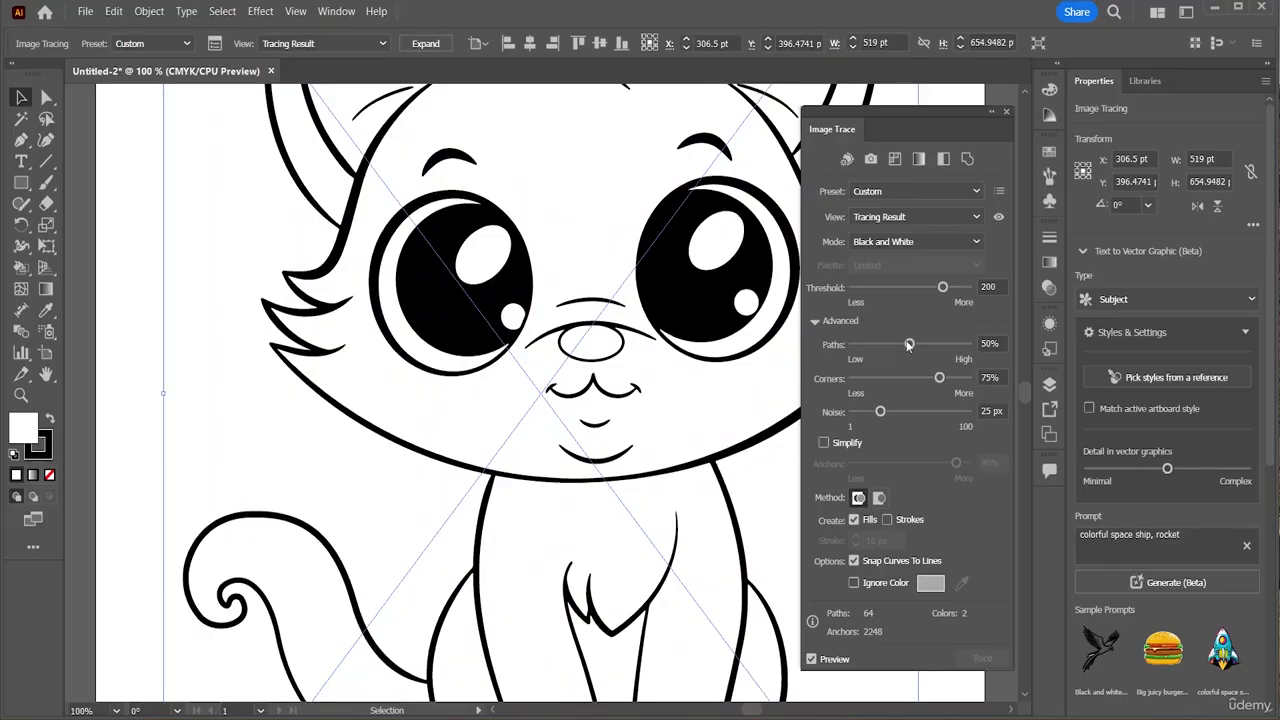
Set the trace to Threshold 216, Paths 75%, Corners 20% and Noise 85 px
{"action": "left_click_drag", "start_coordinate": [938, 290], "coordinate": [950, 290]}
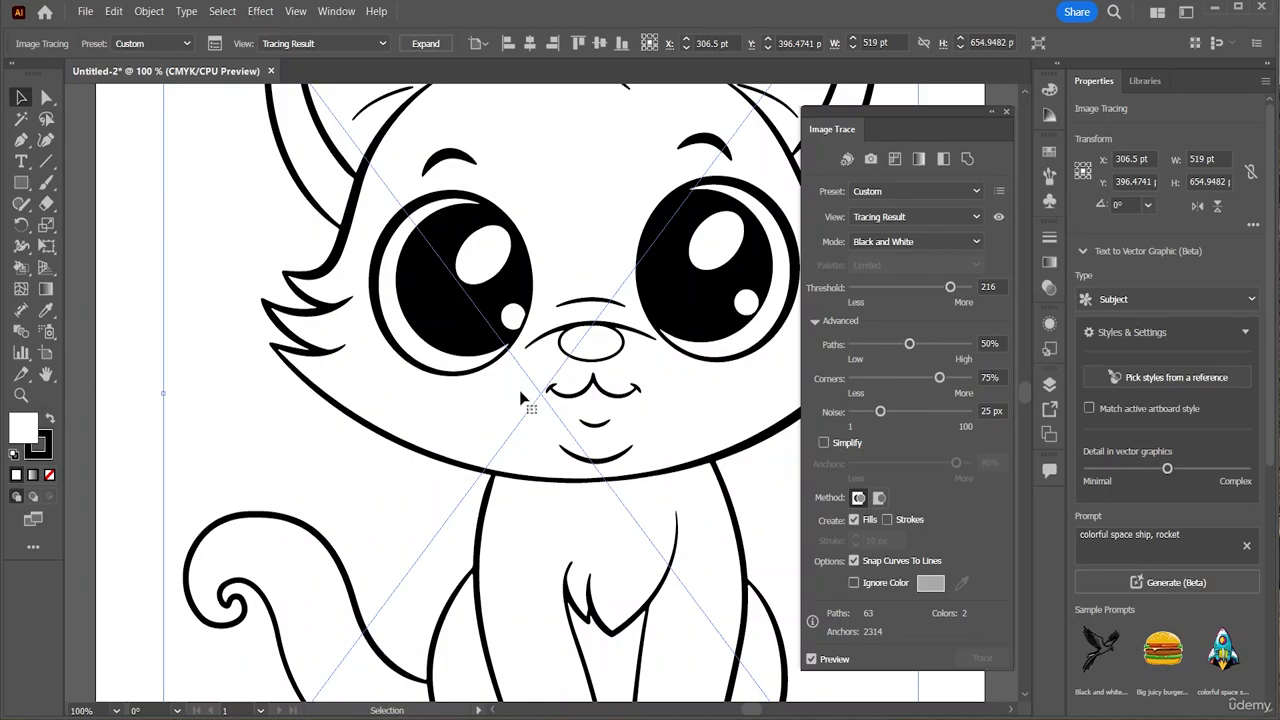
{"action": "left_click_drag", "start_coordinate": [909, 344], "coordinate": [890, 350]}
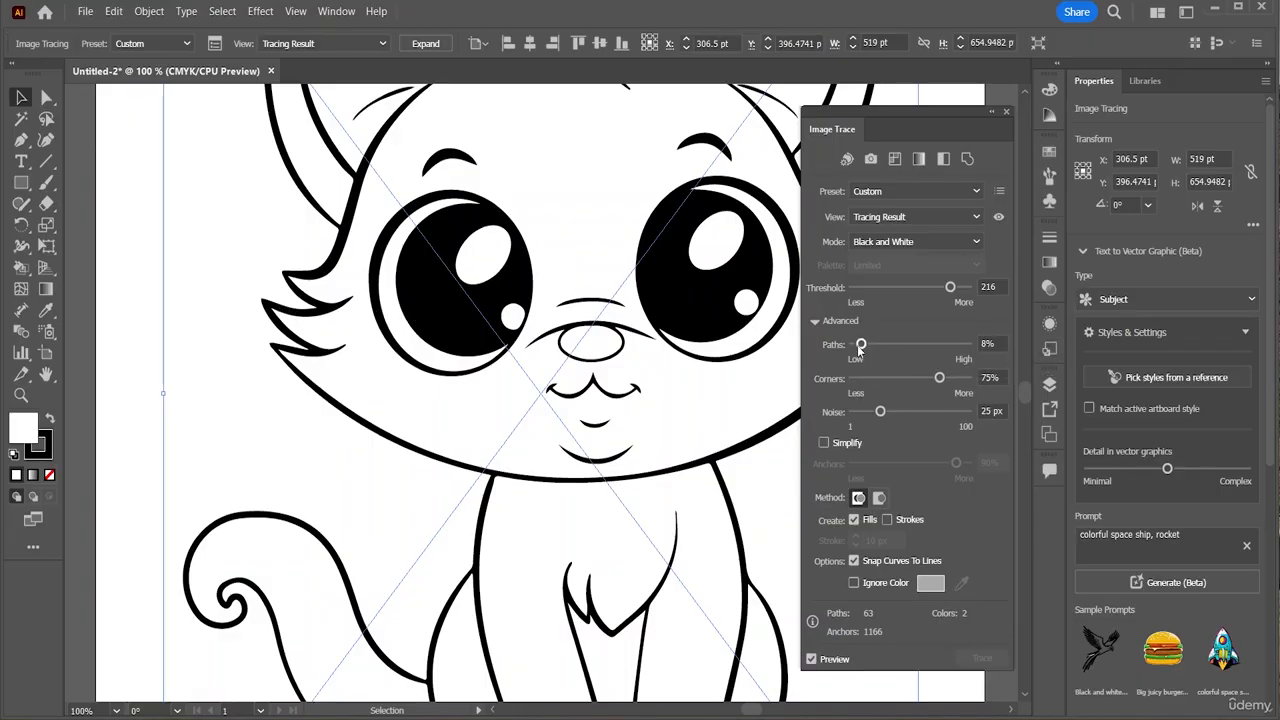
{"action": "left_click_drag", "start_coordinate": [860, 345], "coordinate": [935, 344]}
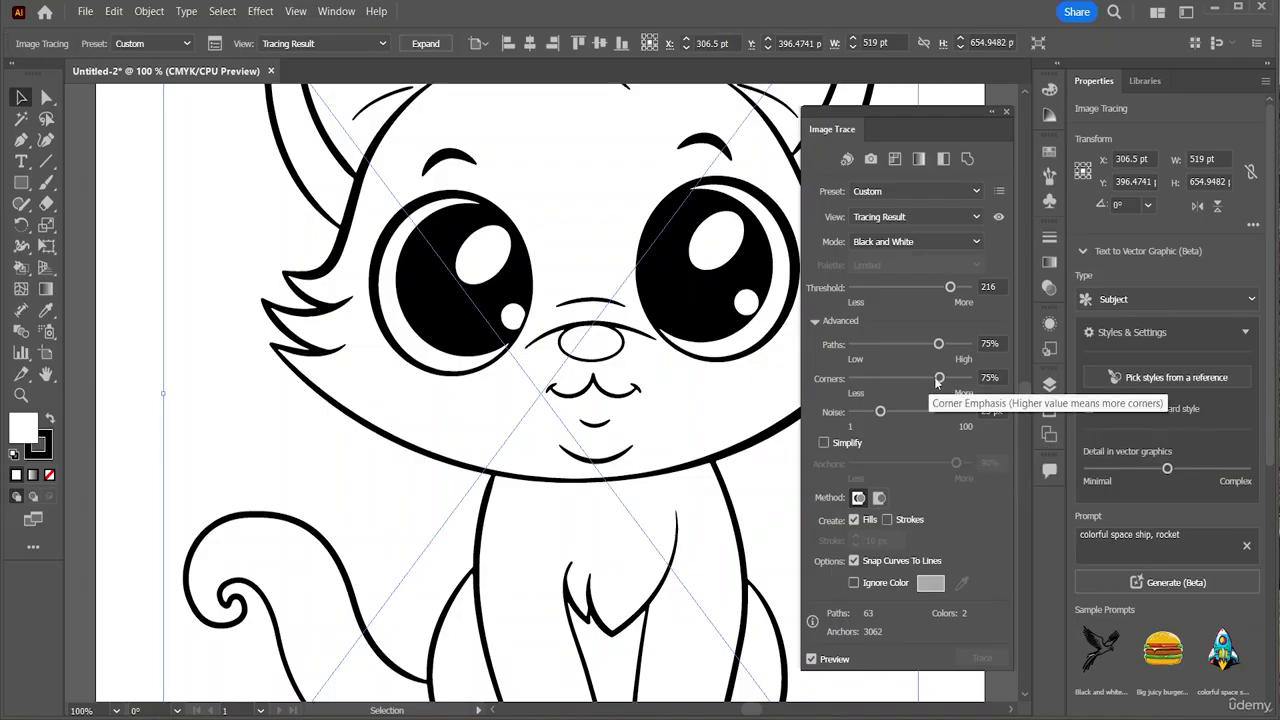
{"action": "left_click_drag", "start_coordinate": [937, 382], "coordinate": [876, 393]}
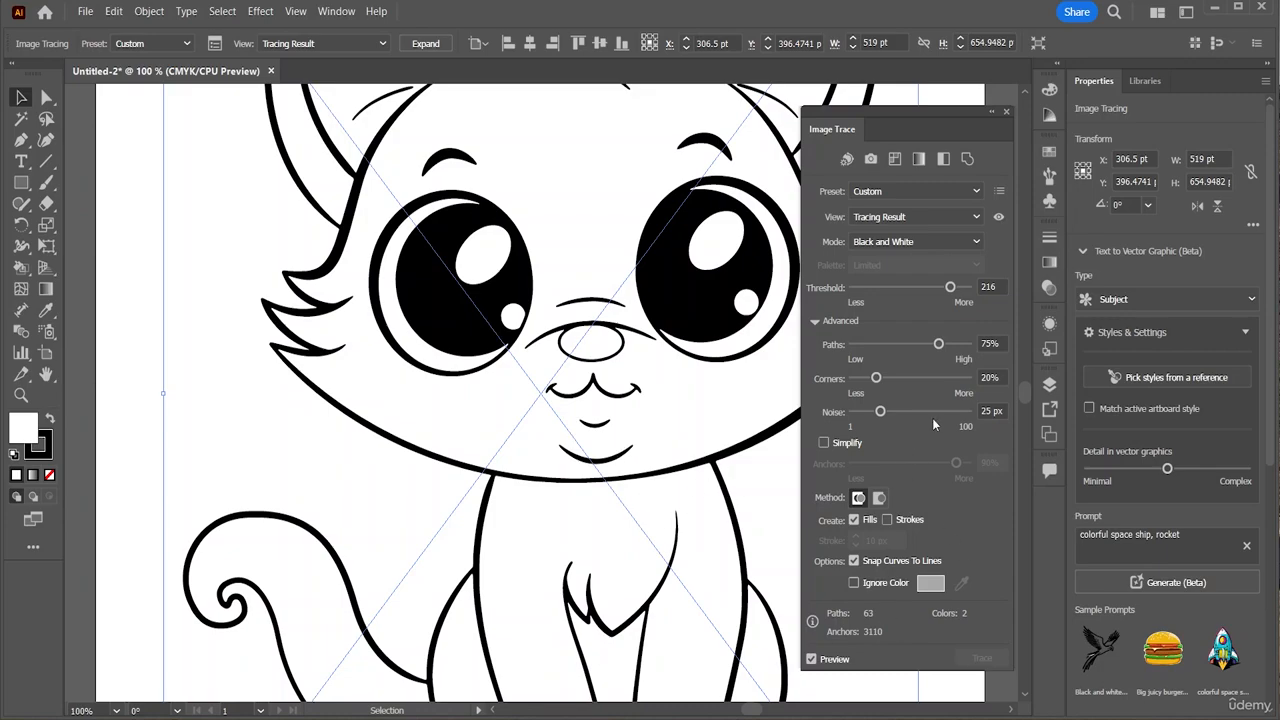
{"action": "left_click_drag", "start_coordinate": [881, 412], "coordinate": [934, 412]}
{"action": "left_click_drag", "start_coordinate": [932, 413], "coordinate": [949, 412]}
Enable Ignore Color for white and toggle the trace preview off and back on
{"action": "left_click", "coordinate": [852, 584]}
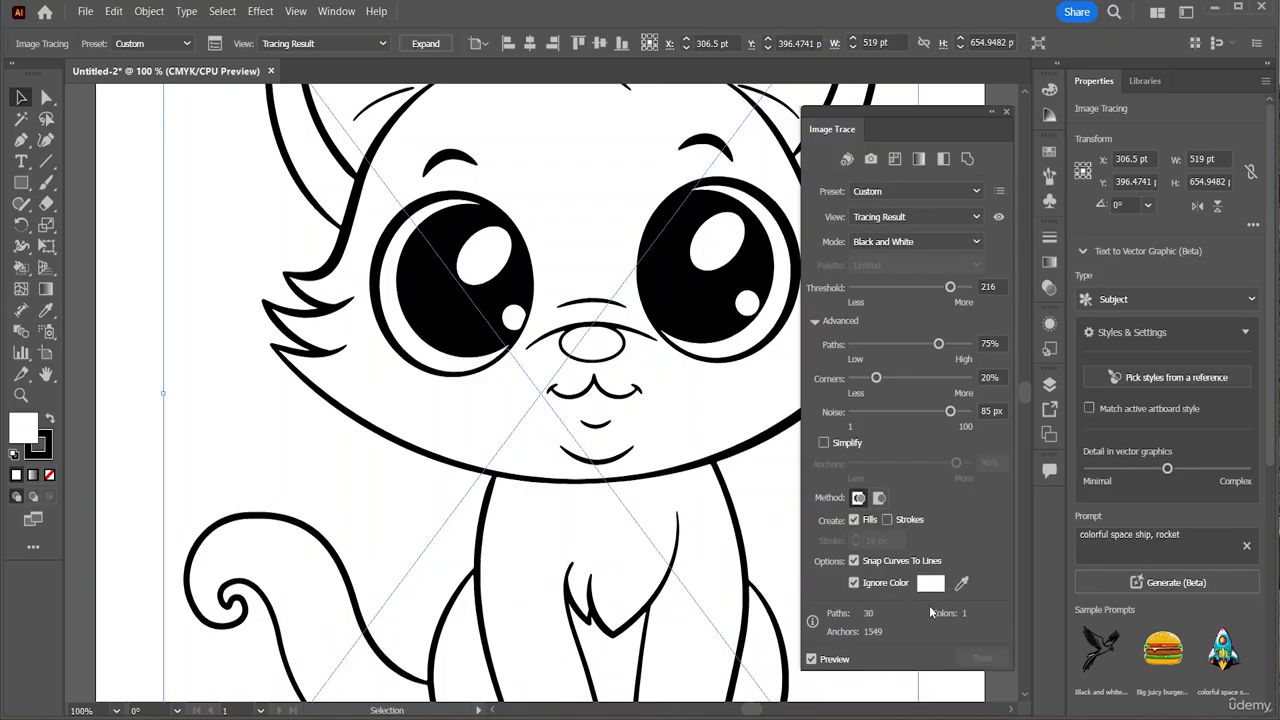
{"action": "left_click", "coordinate": [811, 660]}
{"action": "left_click", "coordinate": [811, 660]}
{"action": "left_click", "coordinate": [421, 44]}
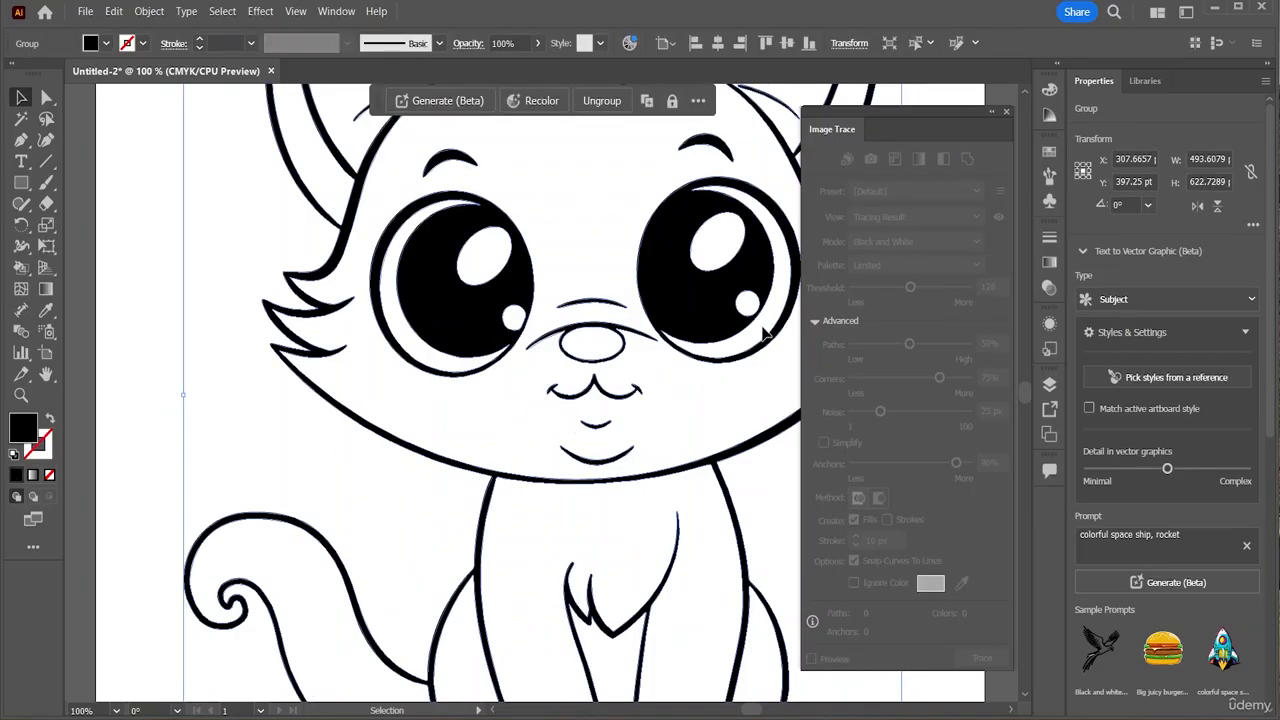
{"action": "left_click", "coordinate": [991, 113]}
{"action": "key", "text": "a"}
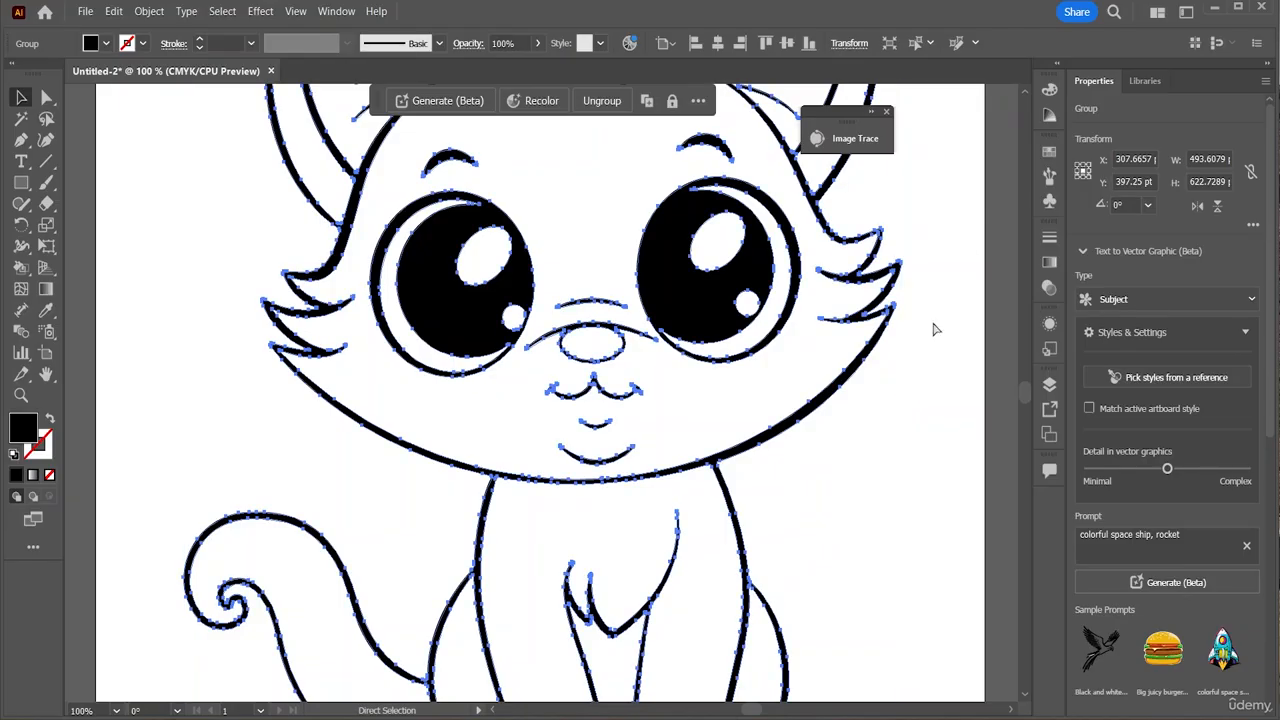
{"action": "key", "text": "ctrl+minus"}
{"action": "key", "text": "ctrl+minus"}
{"action": "key", "text": "v"}
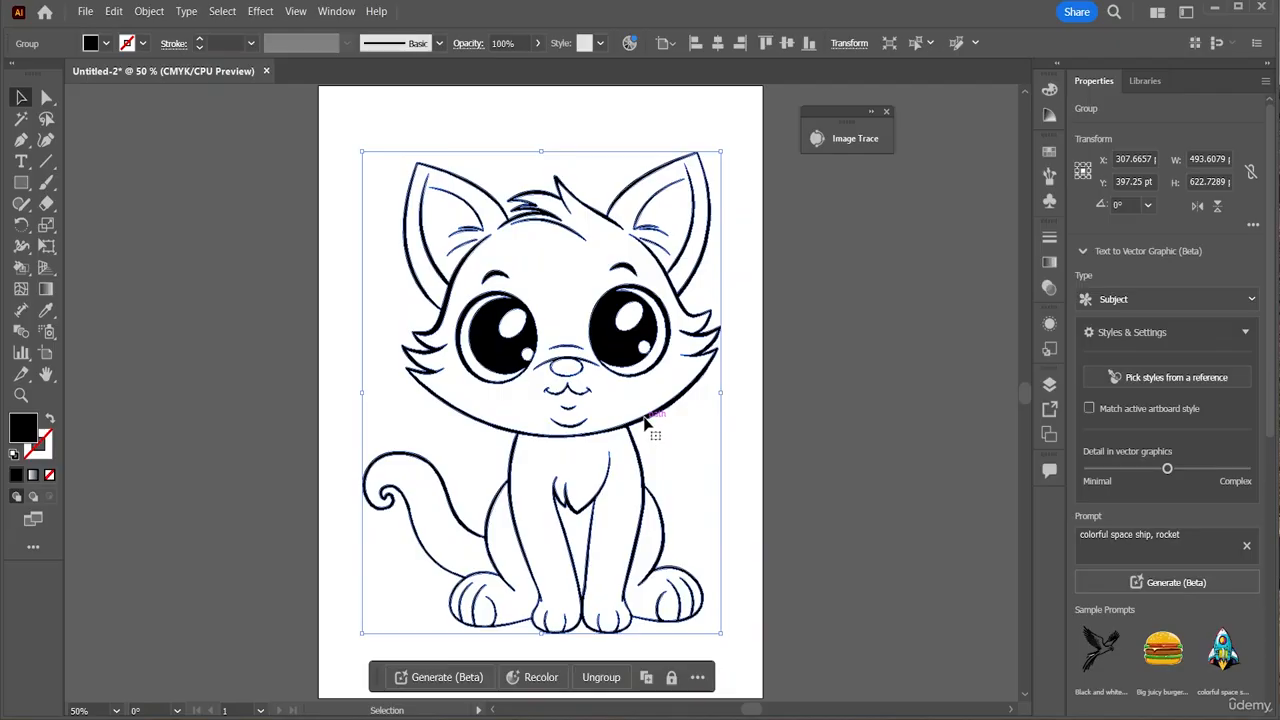
{"action": "left_click", "coordinate": [614, 680]}
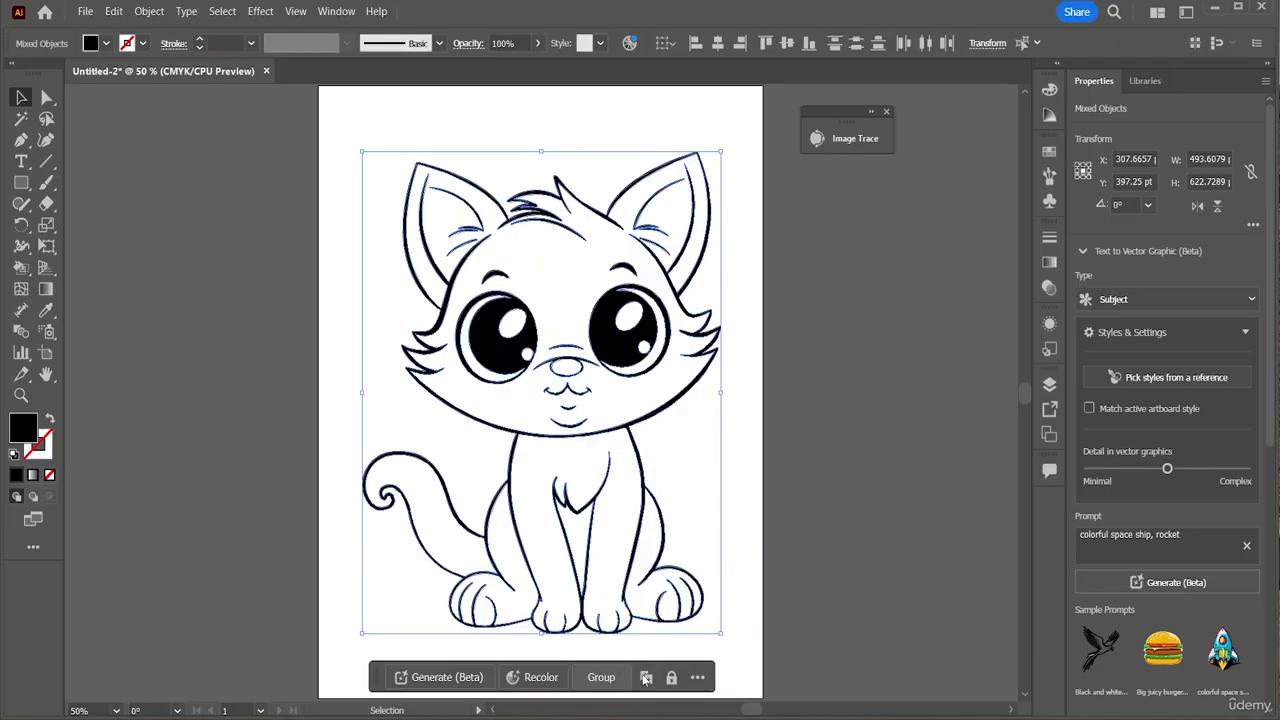
{"action": "left_click", "coordinate": [757, 637]}
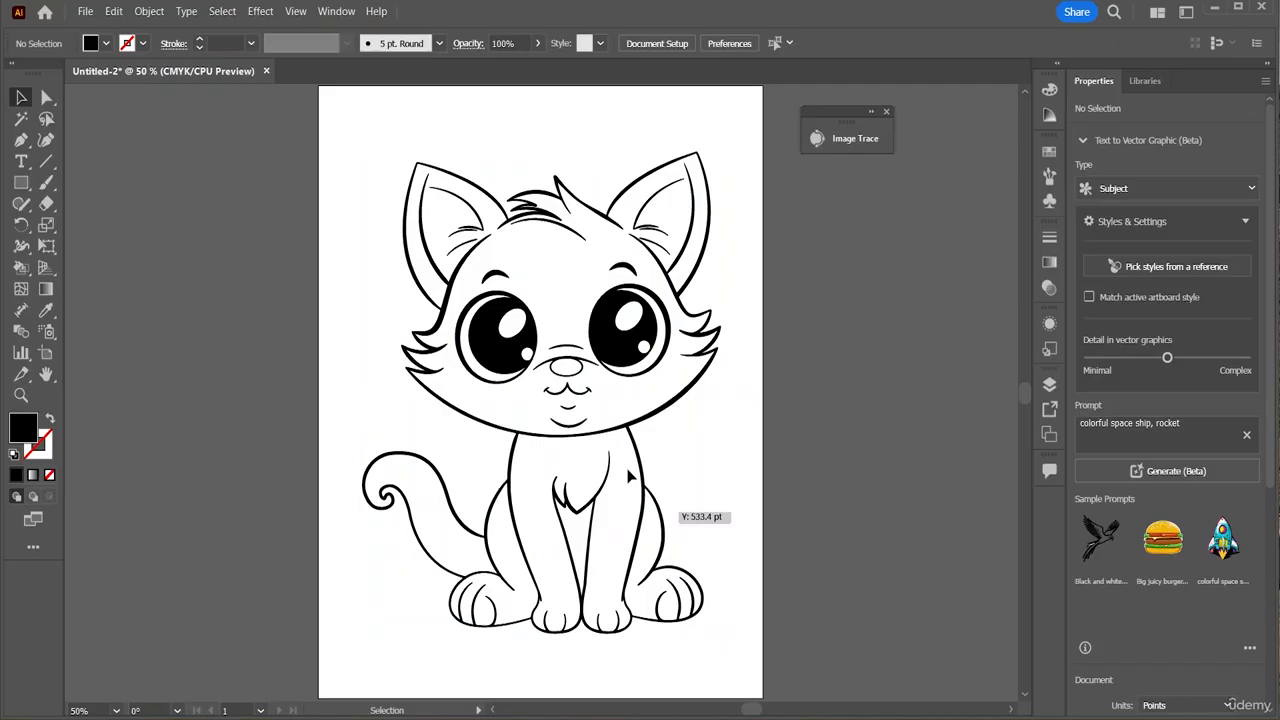
{"action": "left_click", "coordinate": [510, 355]}
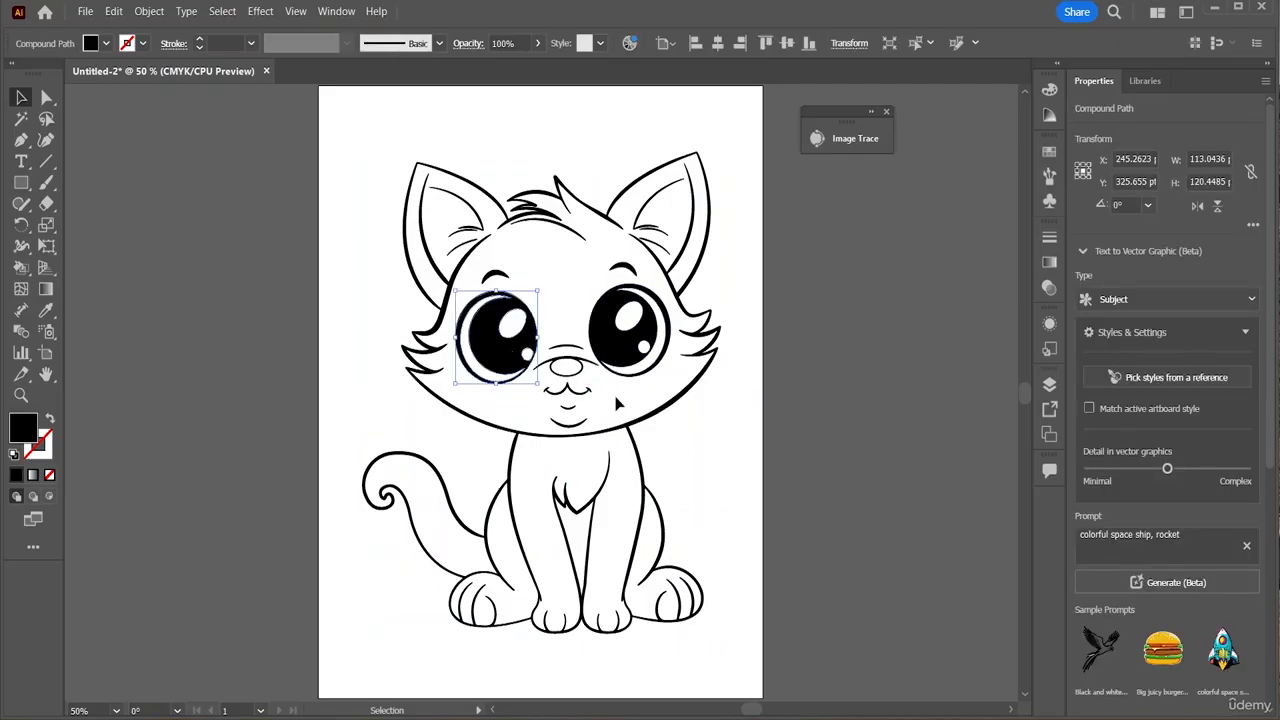
{"action": "double_click", "coordinate": [550, 490]}
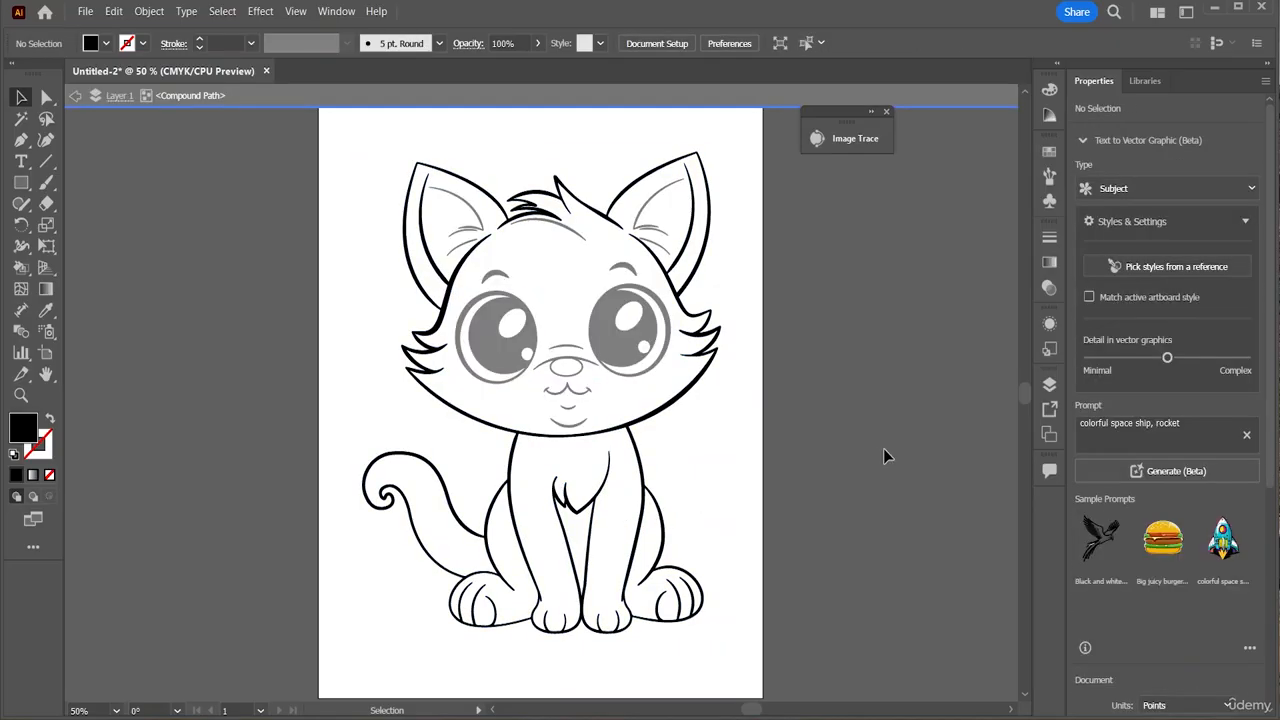
{"action": "double_click", "coordinate": [718, 508]}
{"action": "left_click", "coordinate": [660, 546]}
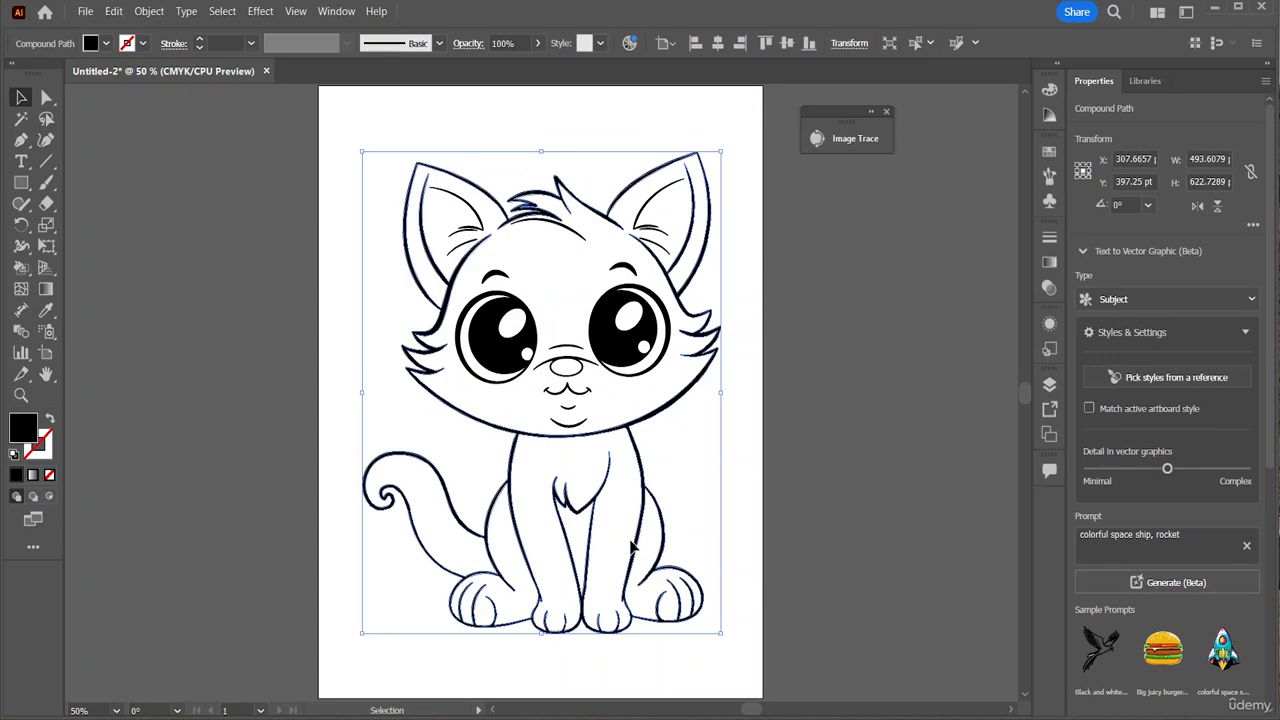
{"action": "right_click", "coordinate": [632, 545]}
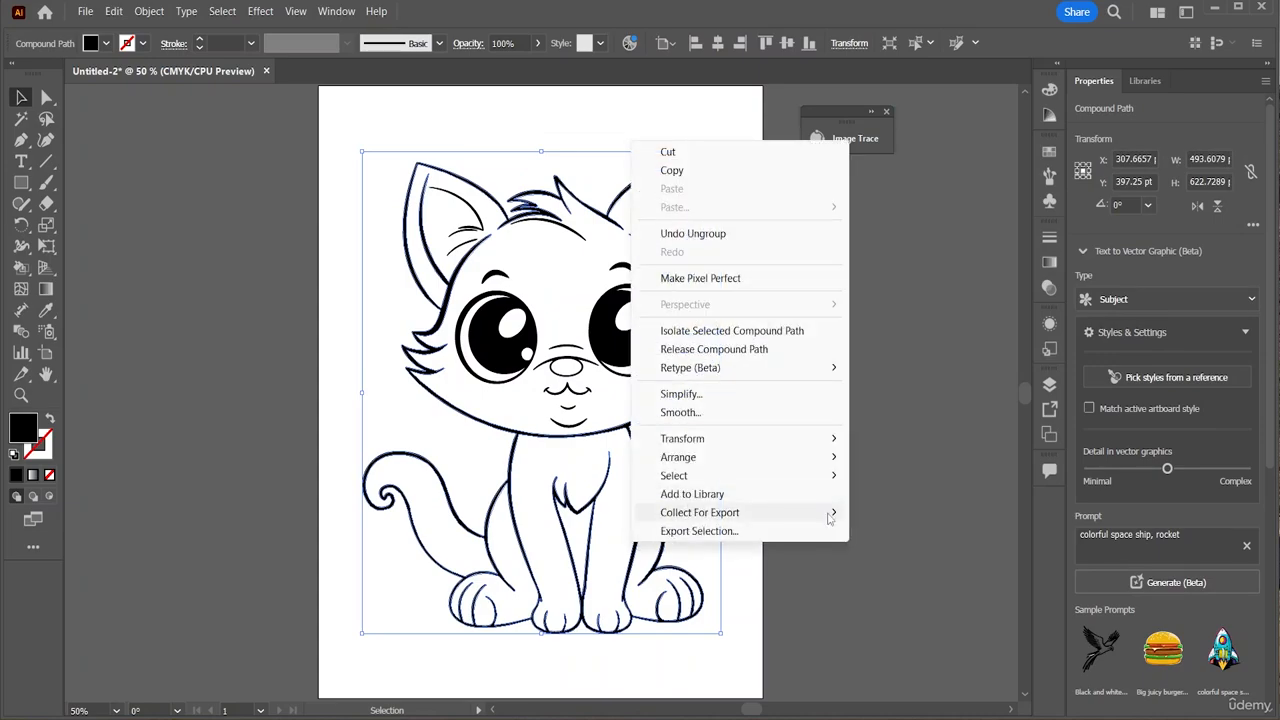
{"action": "left_click", "coordinate": [952, 515]}
{"action": "left_click", "coordinate": [695, 648]}
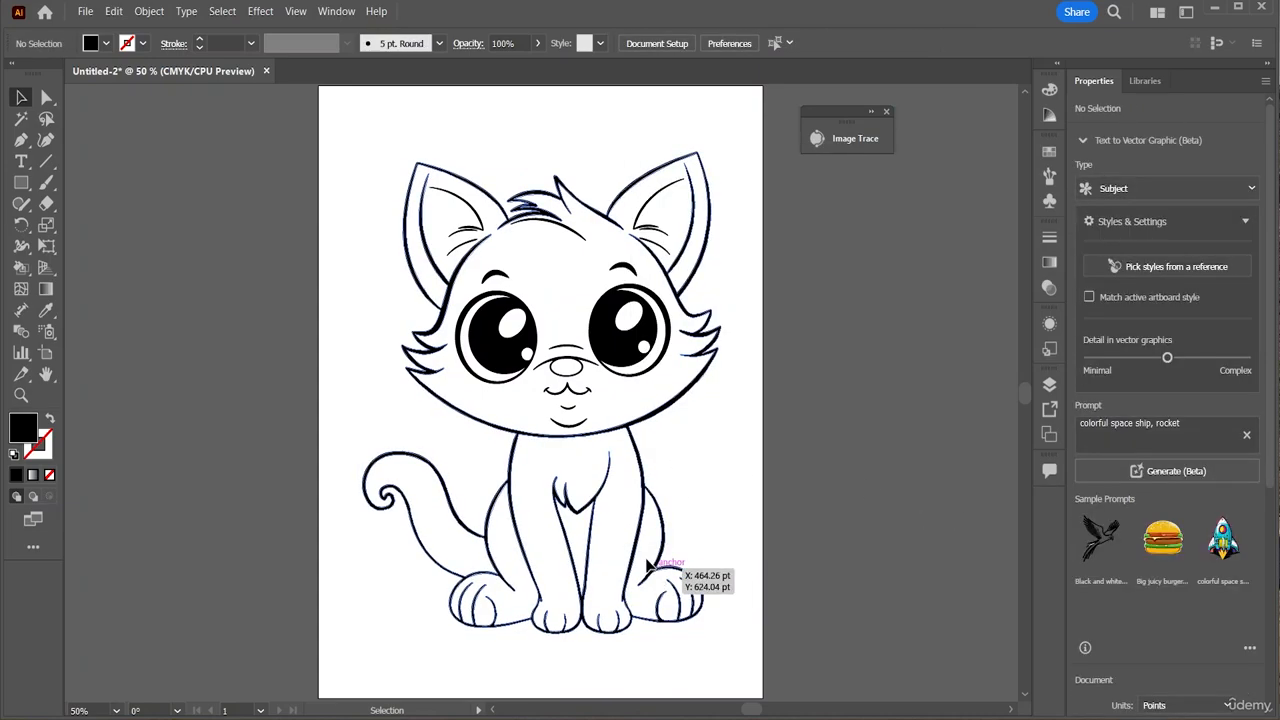
{"action": "left_click", "coordinate": [557, 512]}
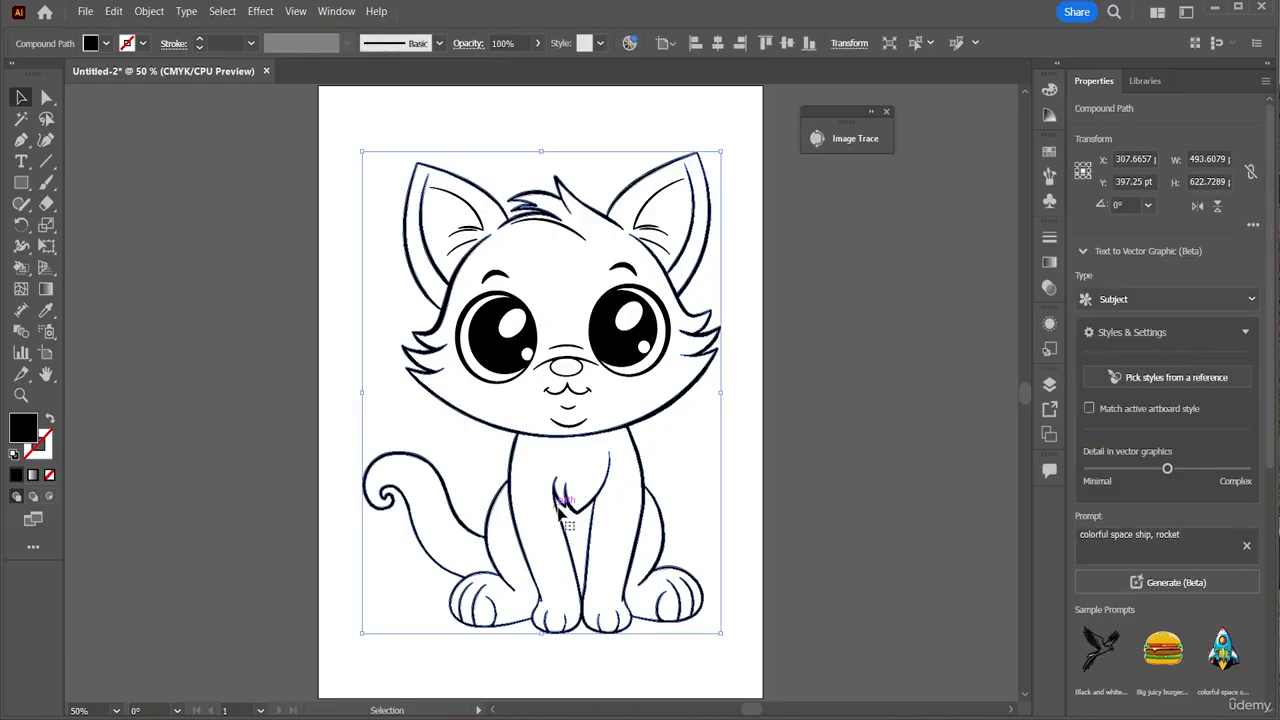
{"action": "double_click", "coordinate": [493, 543]}
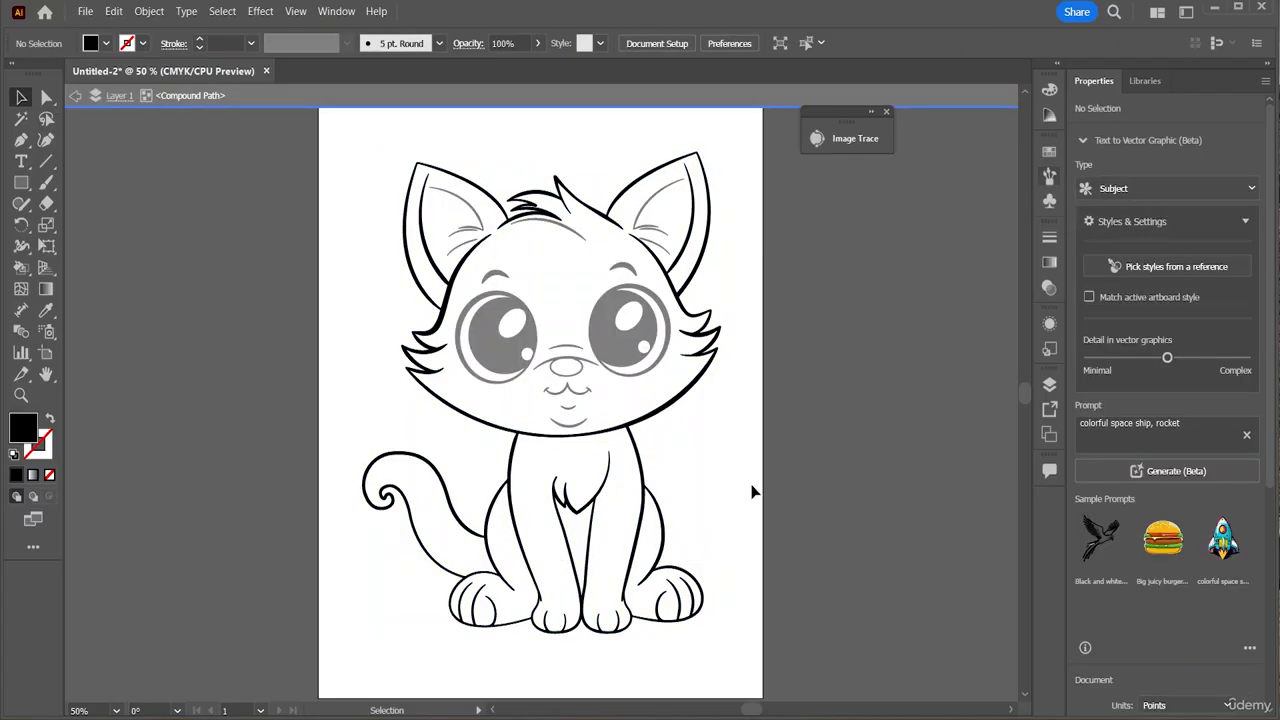
{"action": "double_click", "coordinate": [969, 428]}
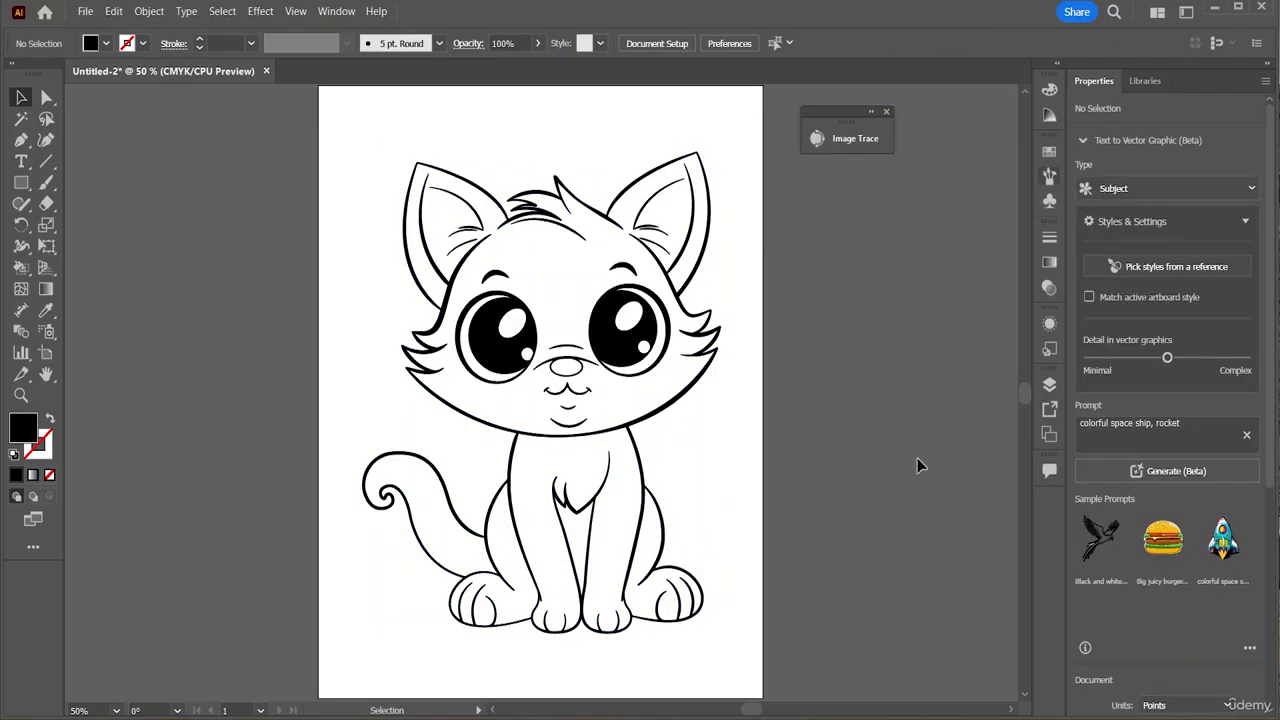
{"action": "right_click", "coordinate": [534, 586]}
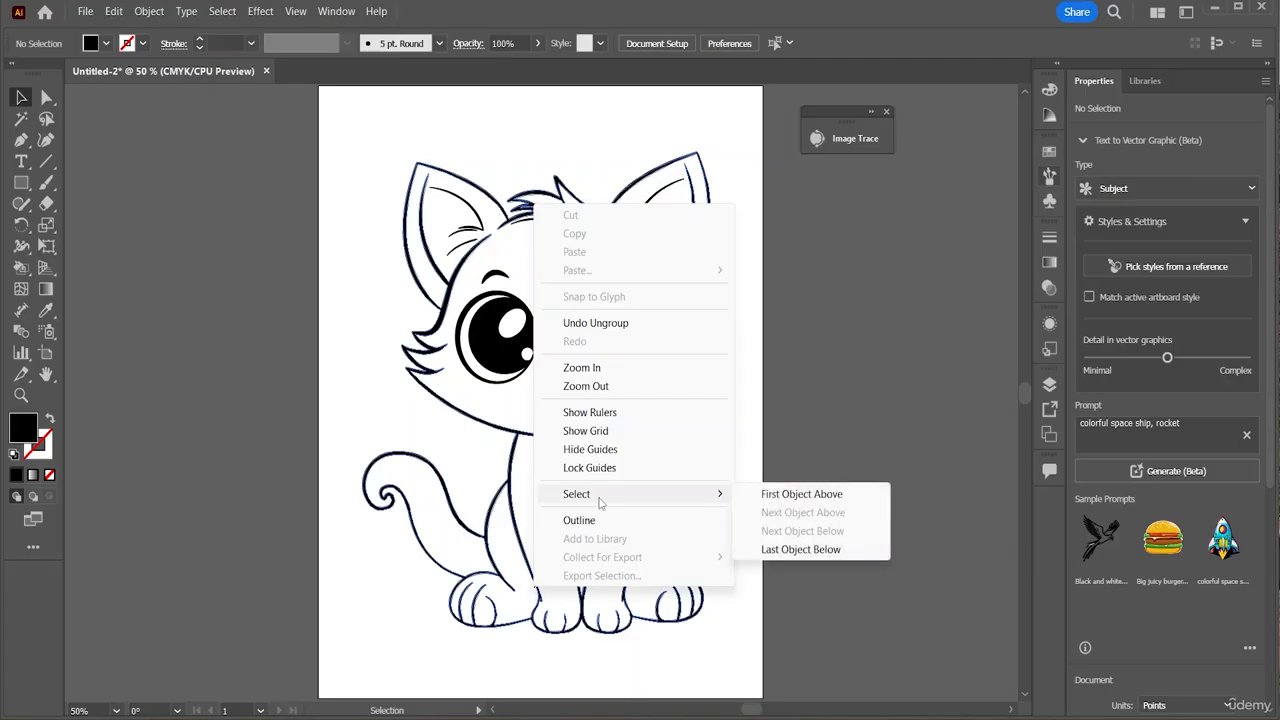
{"action": "left_click", "coordinate": [936, 443]}
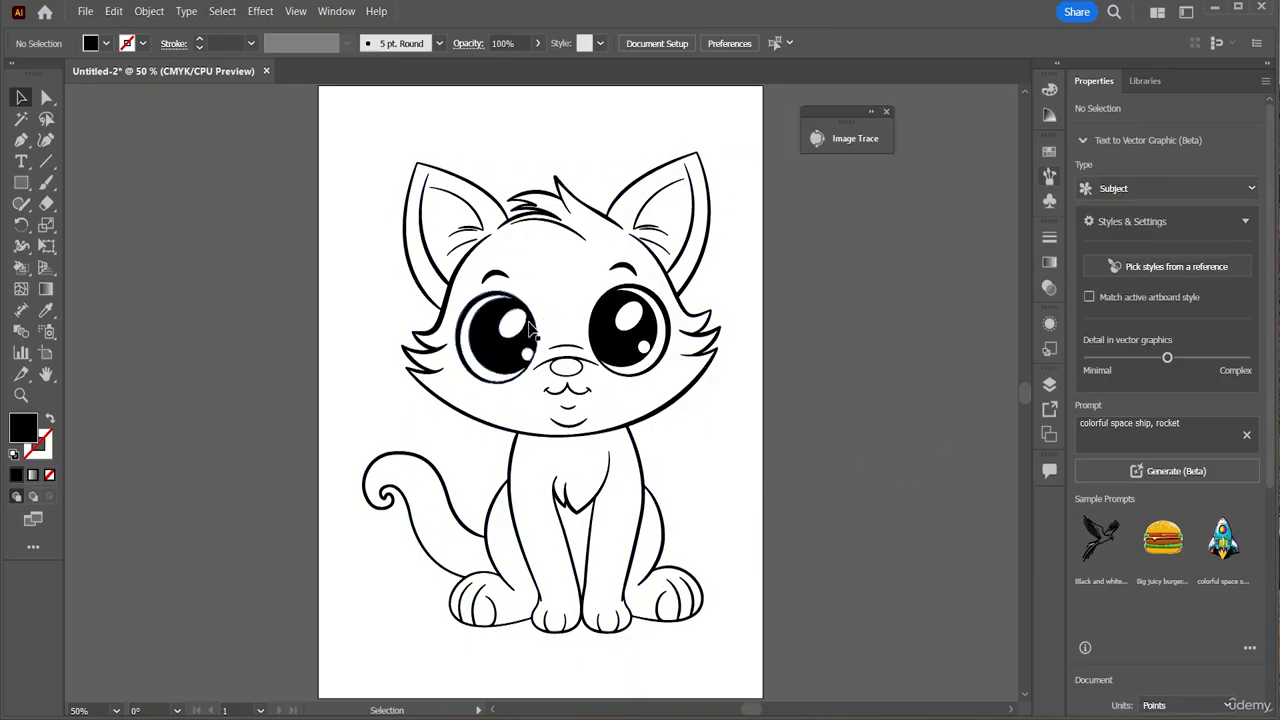
{"action": "left_click", "coordinate": [482, 323]}
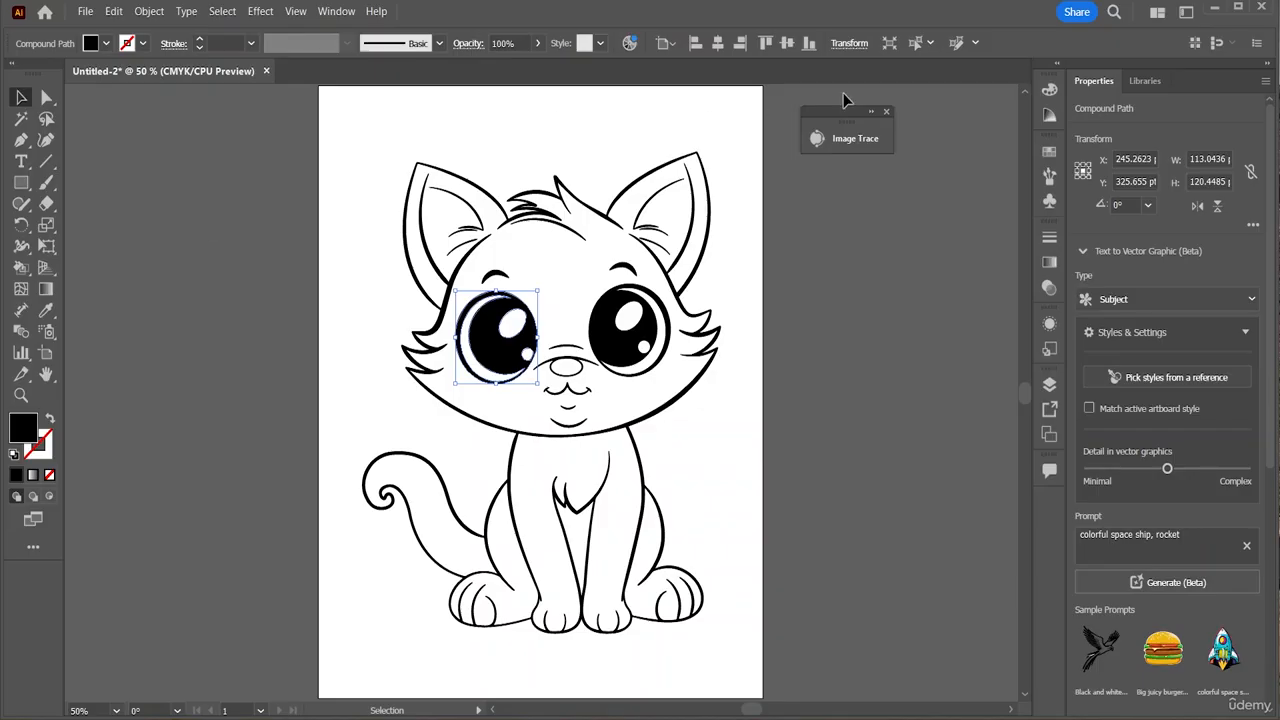
Switch the Color panel to RGB and fill the left eye red (BF2500) from the spectrum
{"action": "left_click", "coordinate": [1049, 95]}
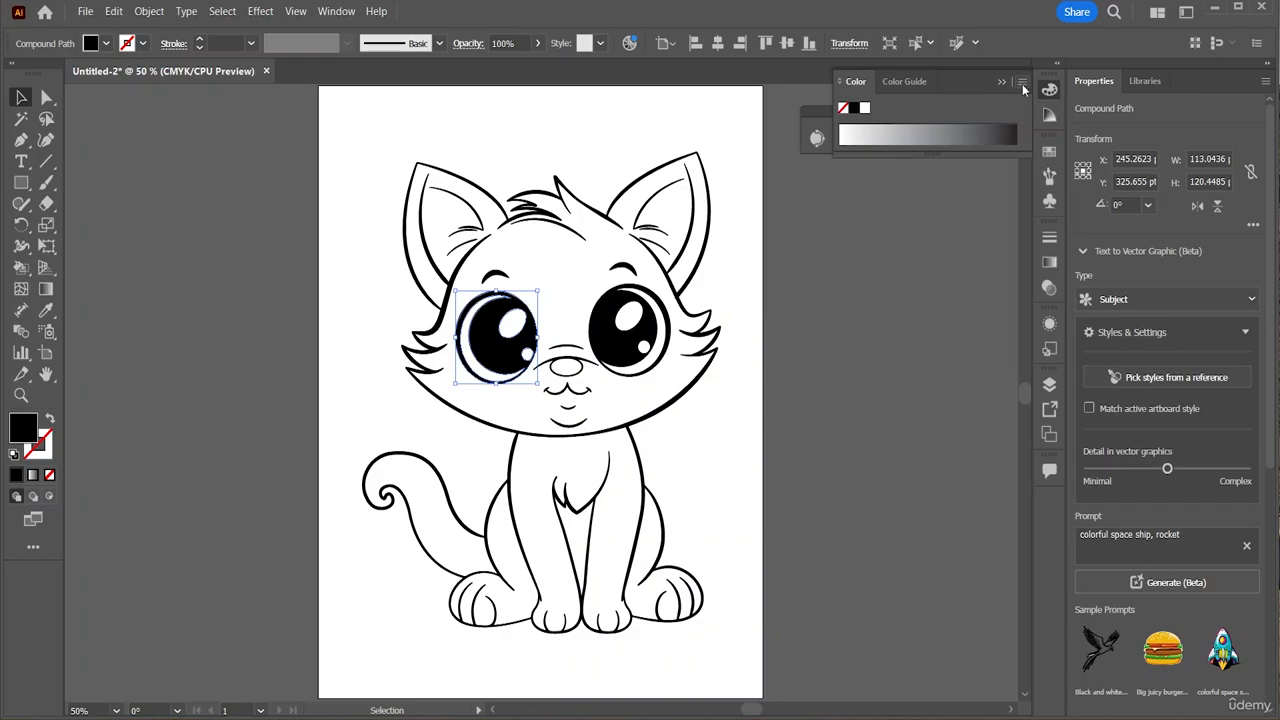
{"action": "left_click", "coordinate": [1022, 83]}
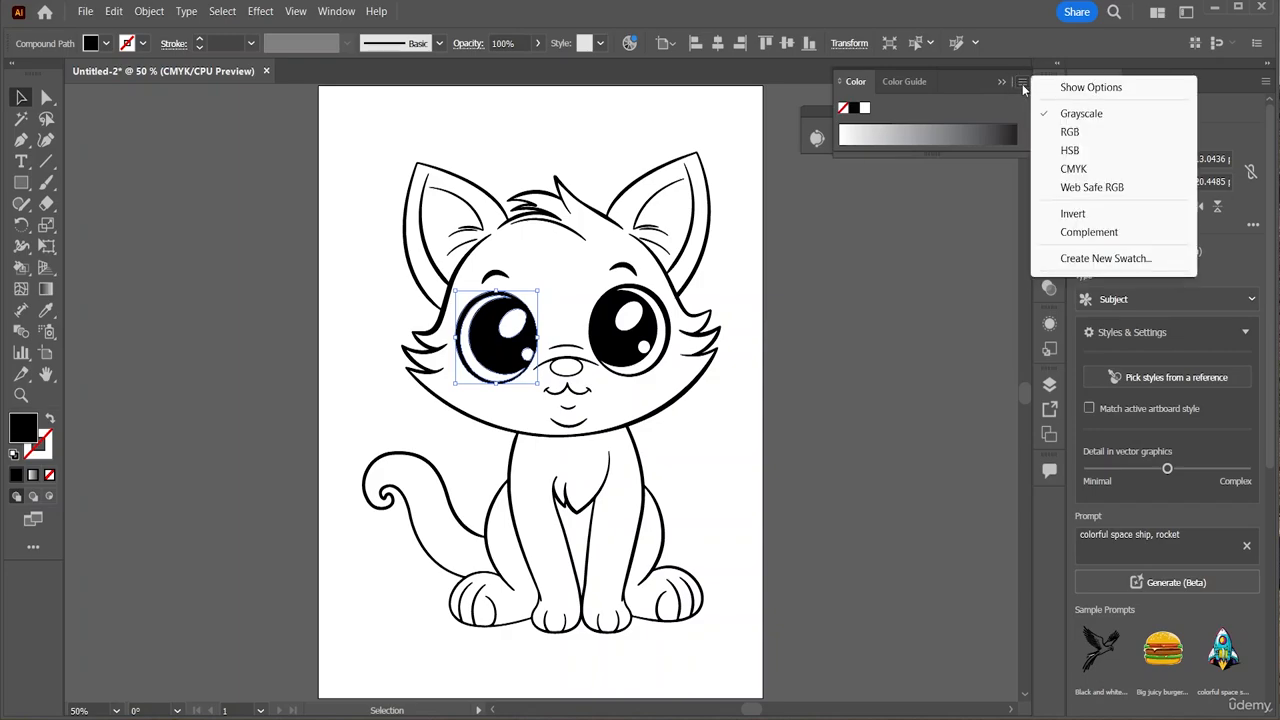
{"action": "left_click", "coordinate": [1070, 132]}
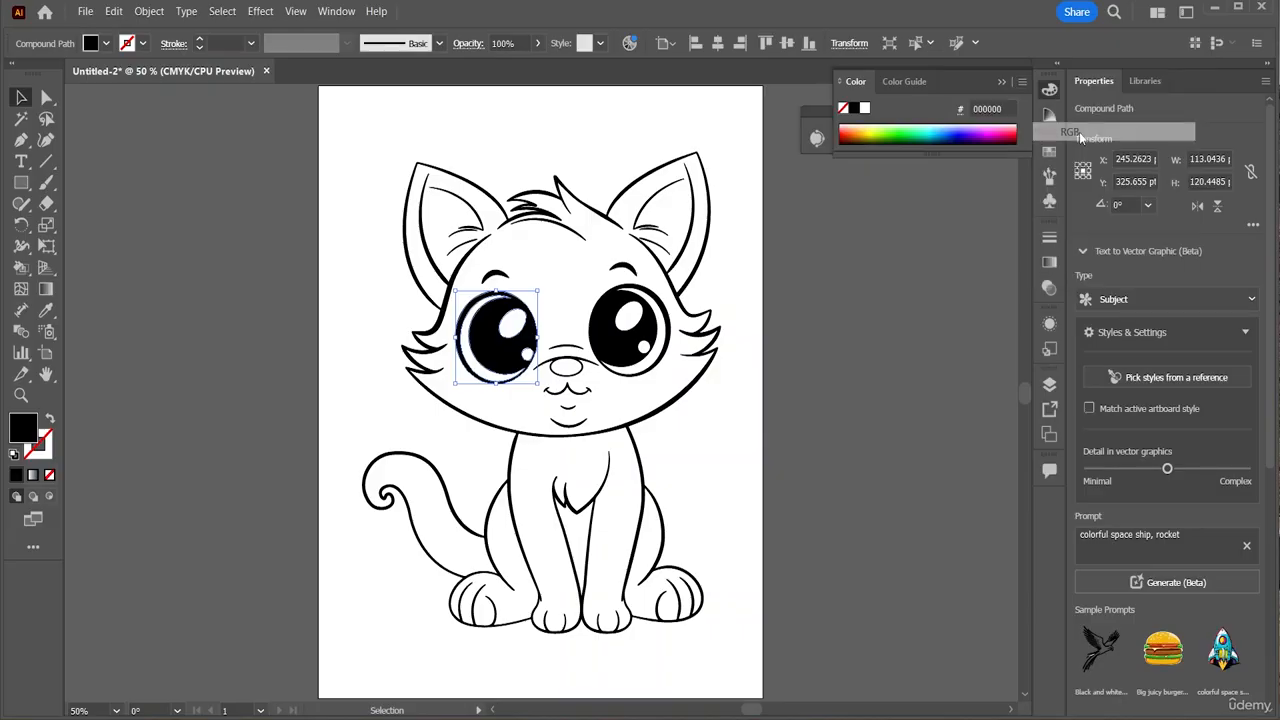
{"action": "left_click", "coordinate": [858, 128]}
{"action": "left_click", "coordinate": [874, 121]}
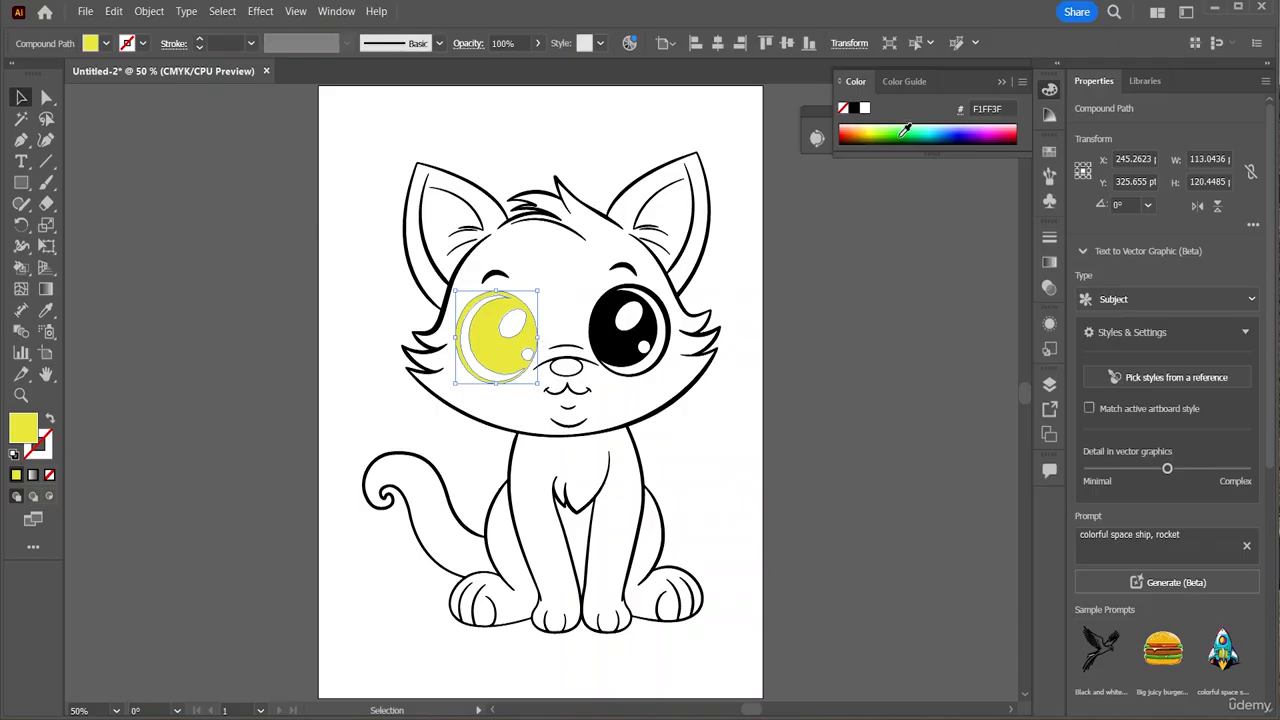
{"action": "left_click_drag", "start_coordinate": [895, 128], "coordinate": [850, 128]}
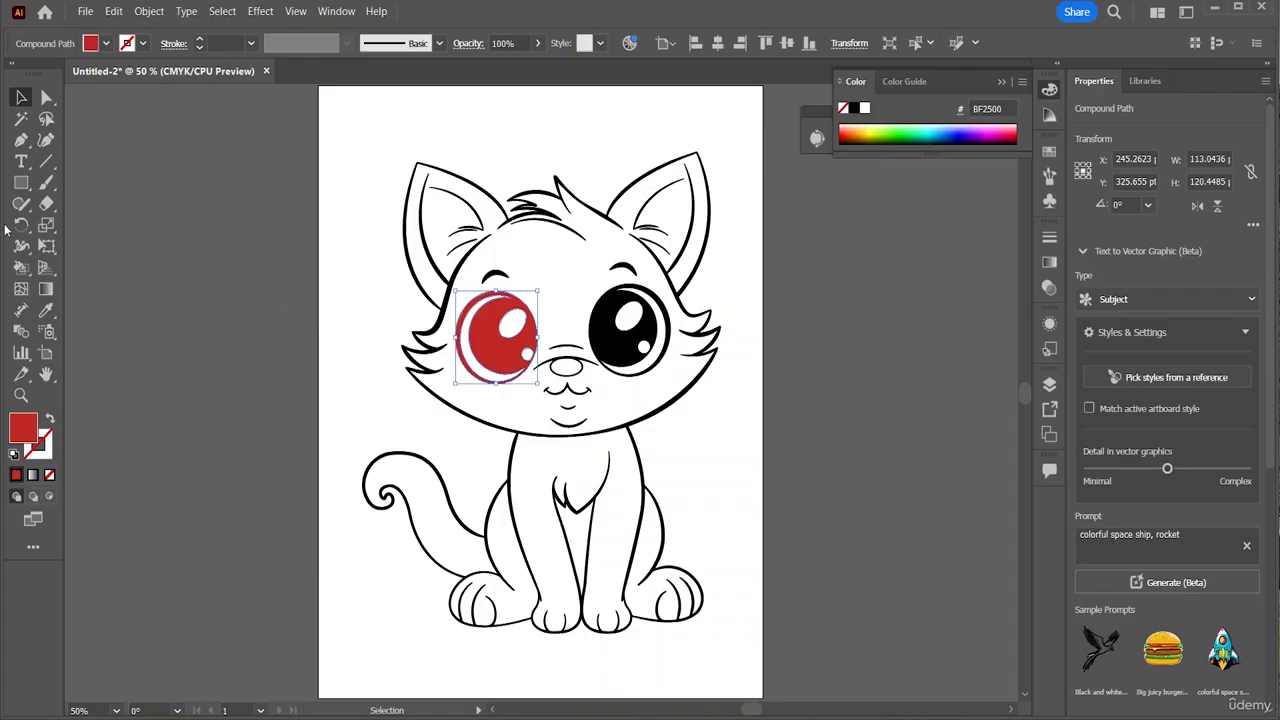
{"action": "left_click", "coordinate": [632, 340]}
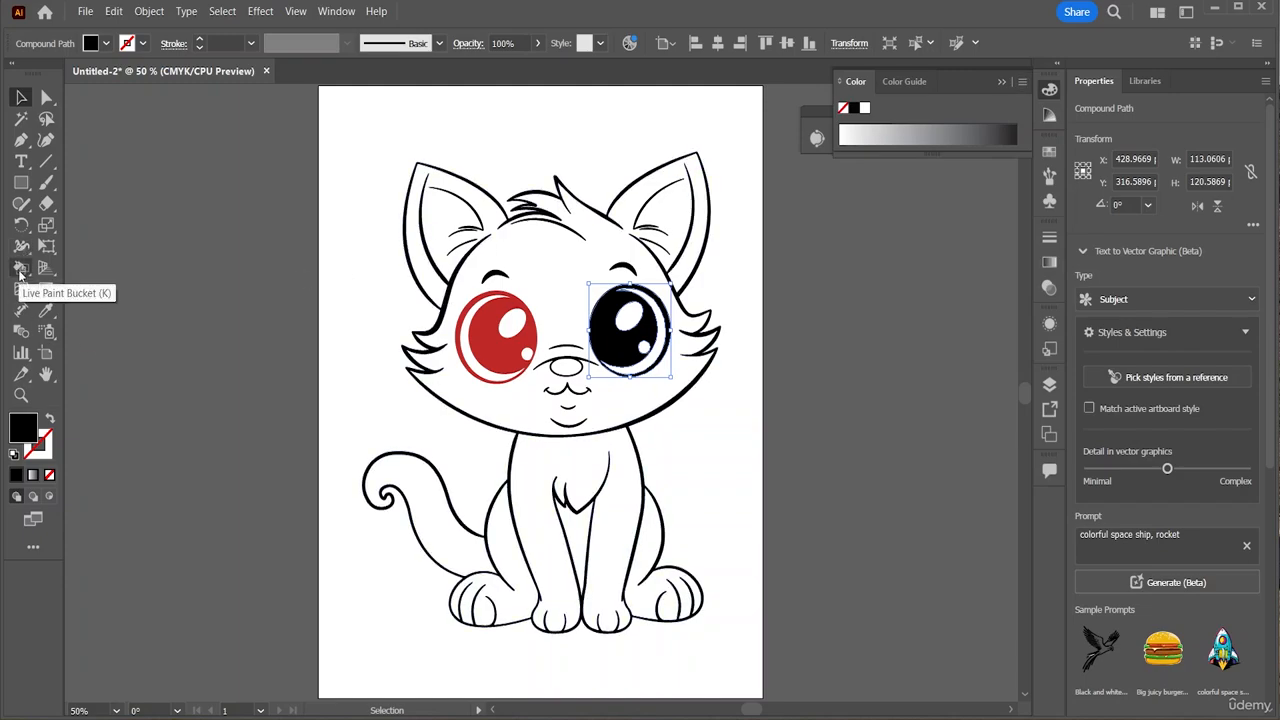
Fill the cat's right eye with the same RGB red as the other eye using Live Paint Bucket
{"action": "left_click", "coordinate": [20, 269]}
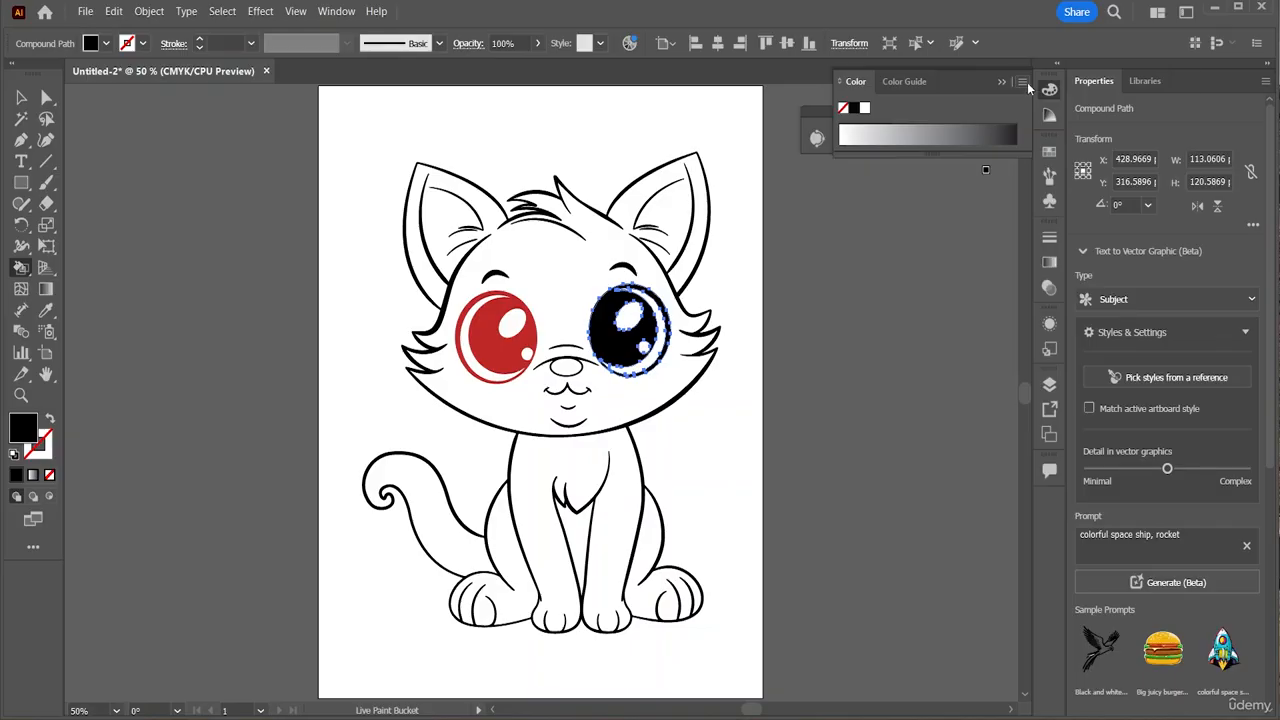
{"action": "left_click", "coordinate": [1023, 82]}
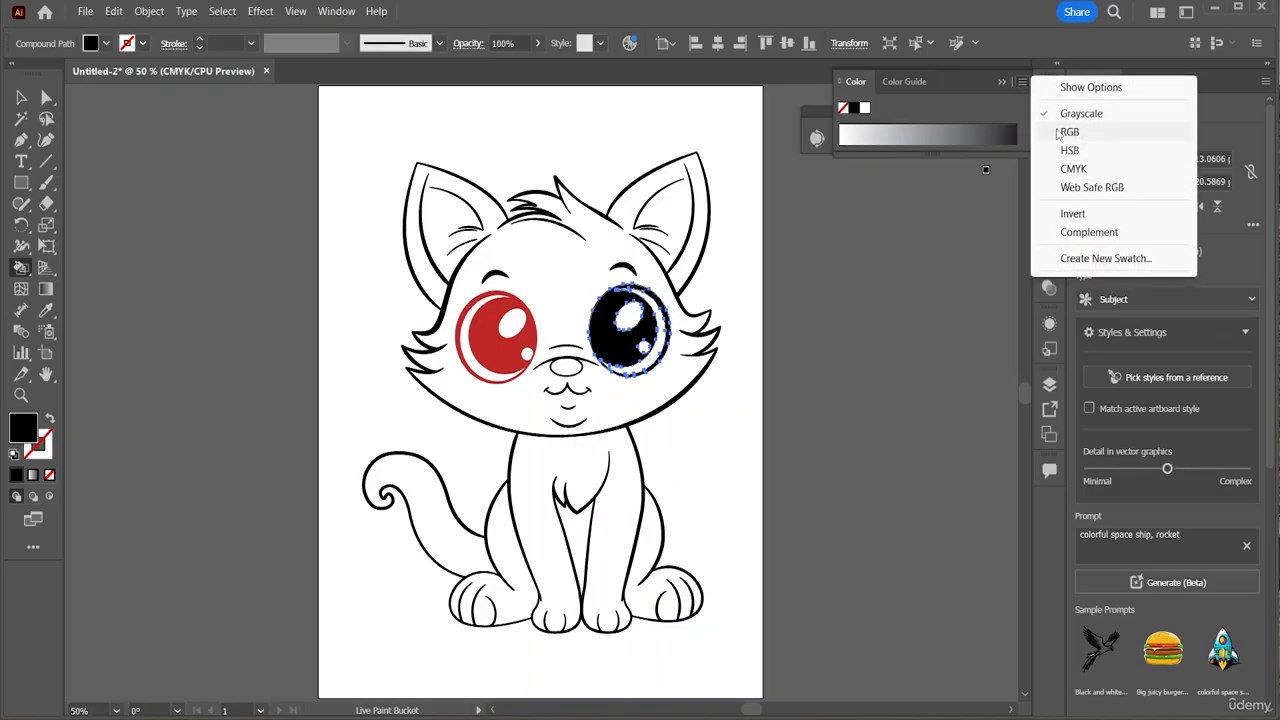
{"action": "left_click", "coordinate": [1068, 132]}
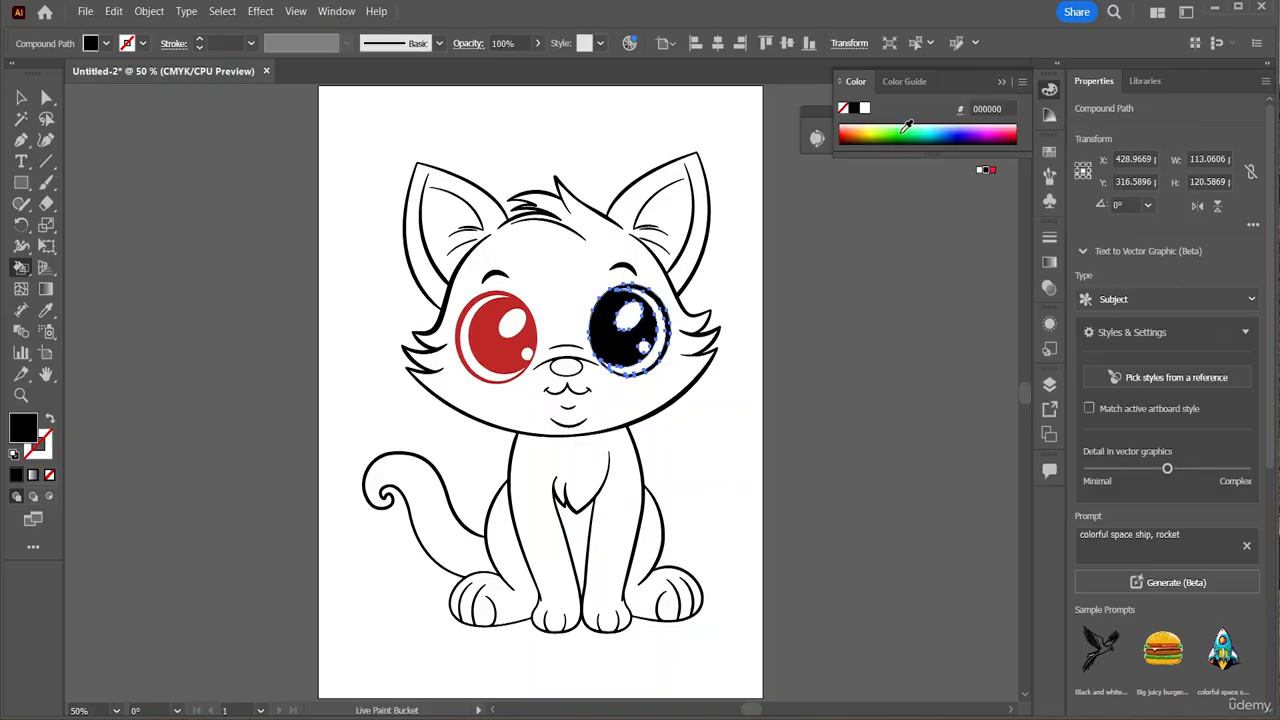
{"action": "left_click", "coordinate": [909, 128]}
{"action": "left_click_drag", "start_coordinate": [875, 128], "coordinate": [853, 130]}
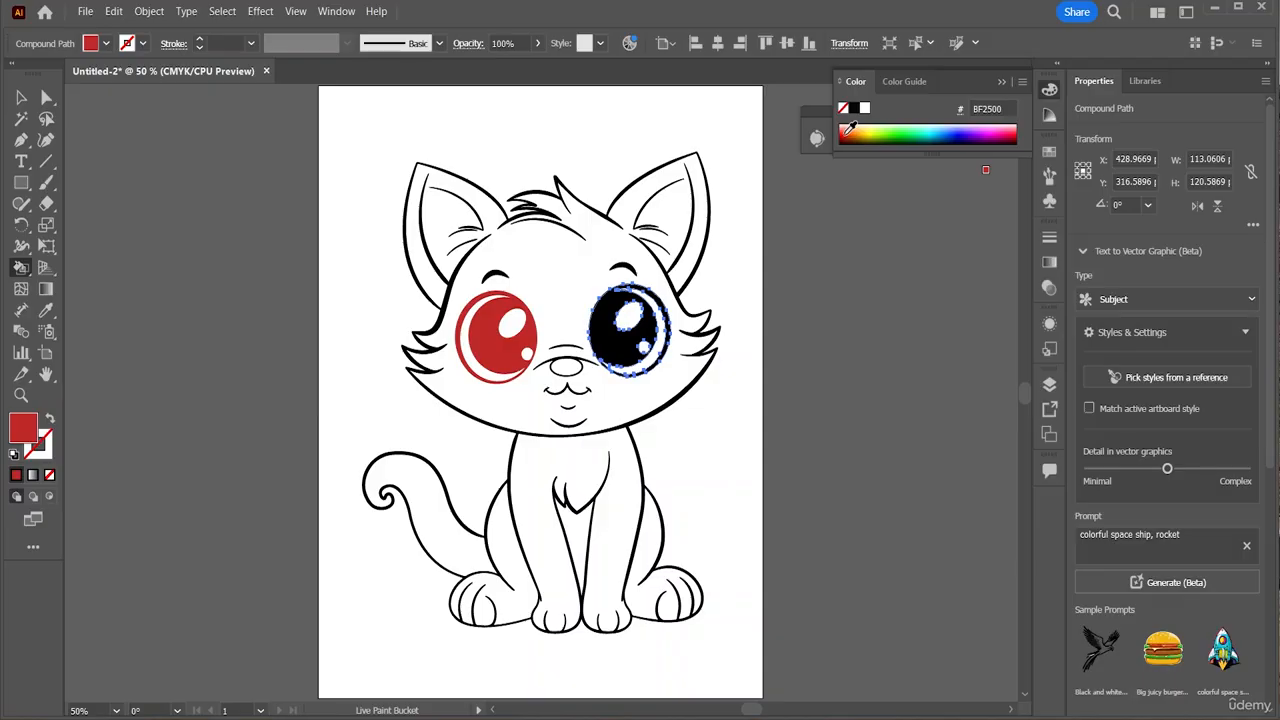
{"action": "left_click", "coordinate": [620, 338]}
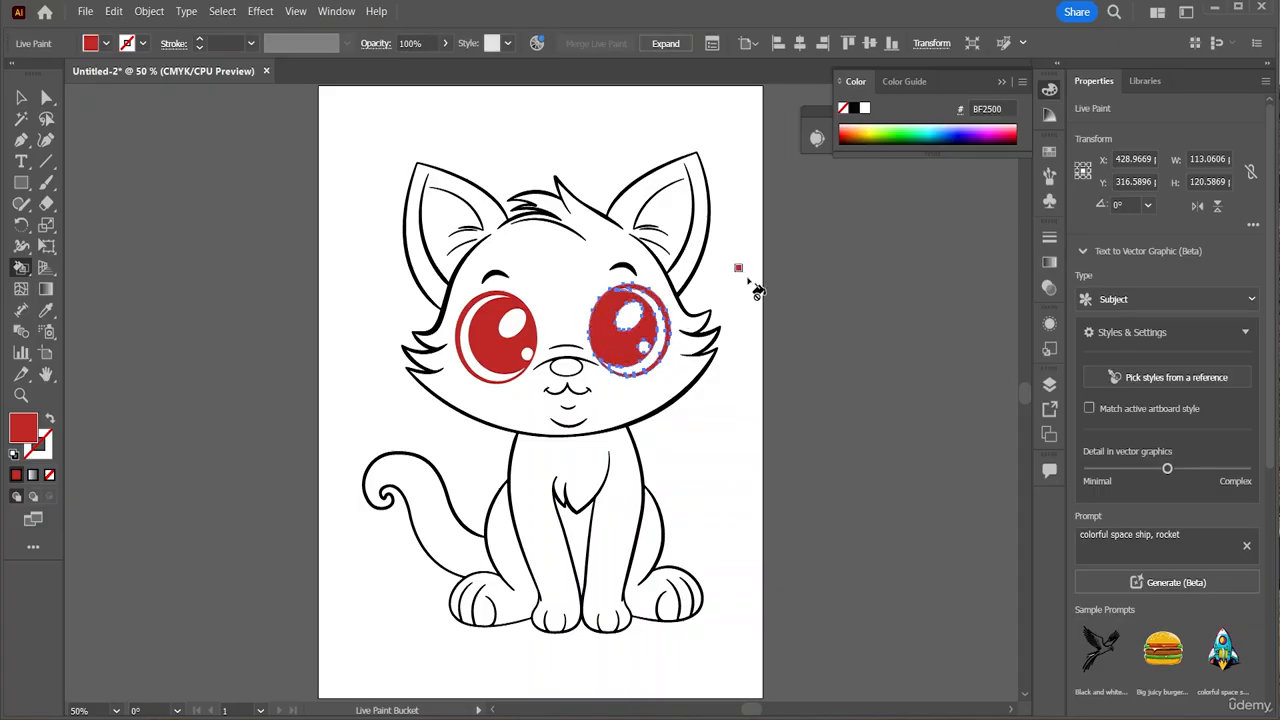
Return to the Selection tool, deselect the eye and select the cat's nose
{"action": "left_click", "coordinate": [21, 97]}
{"action": "left_click", "coordinate": [225, 202]}
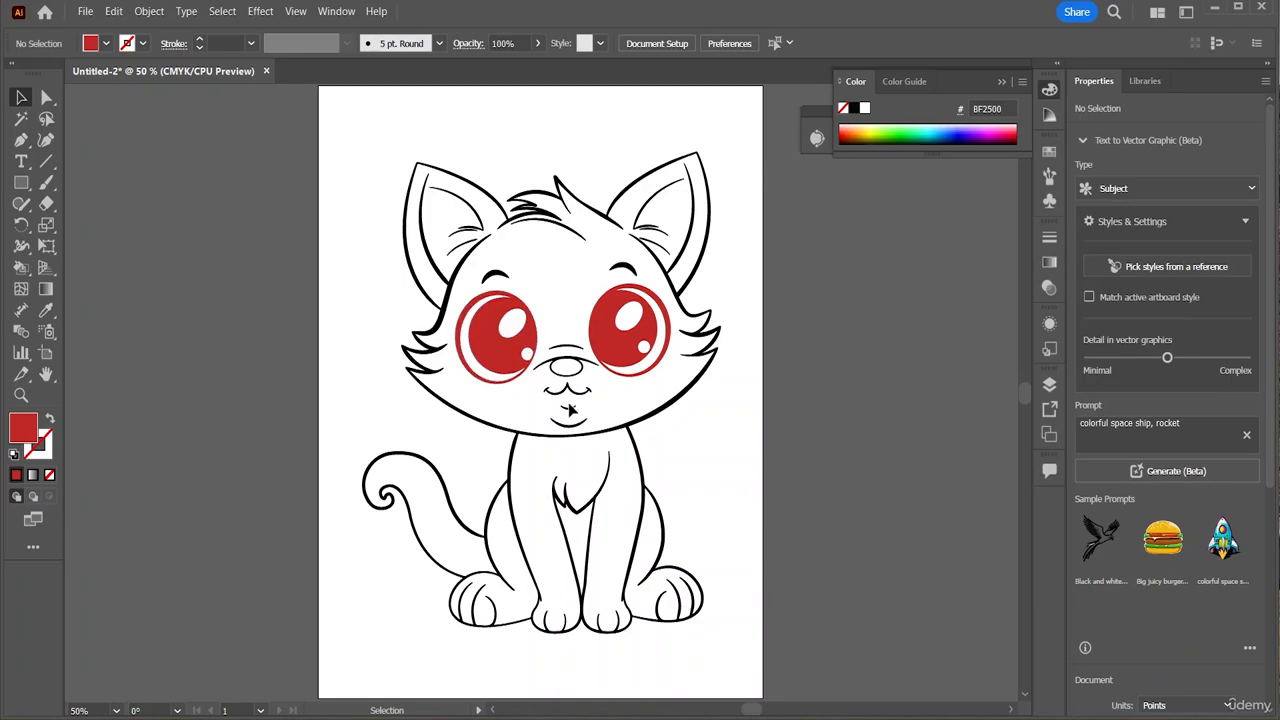
{"action": "left_click", "coordinate": [570, 368]}
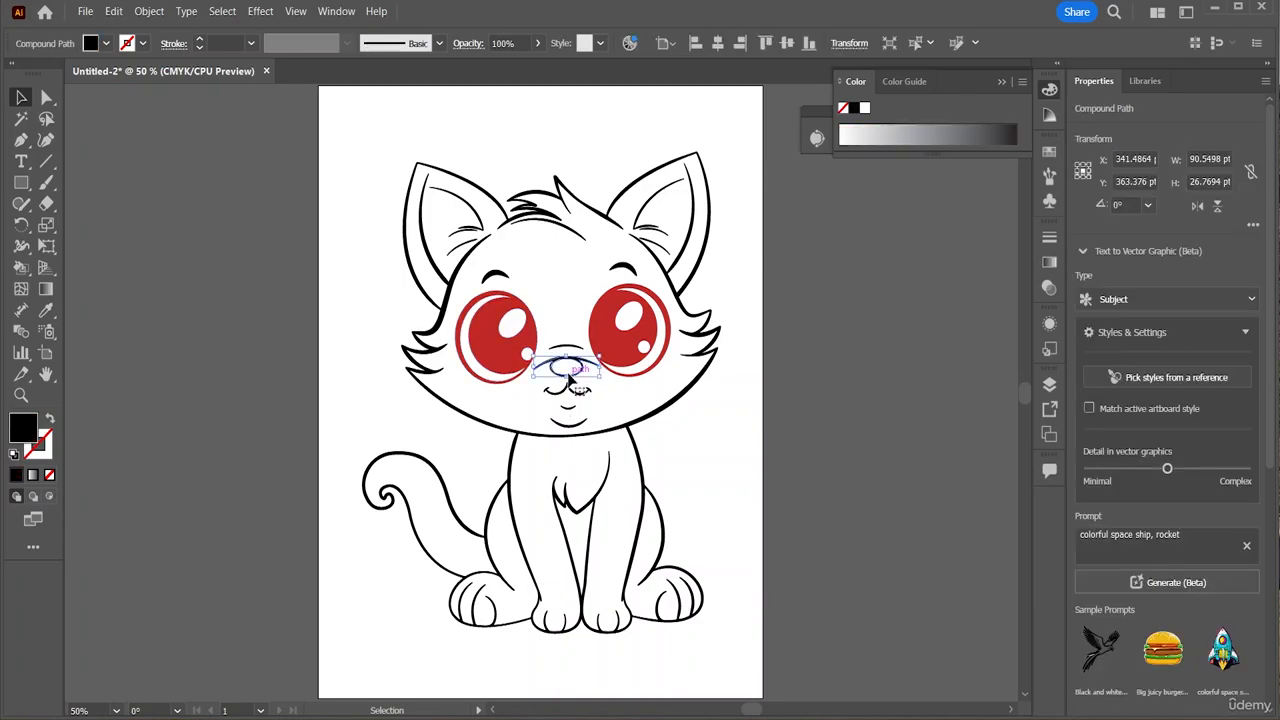
Select the cat outline and set light cyan 7FFFF9 as the RGB Live Paint fill
{"action": "left_click", "coordinate": [606, 504]}
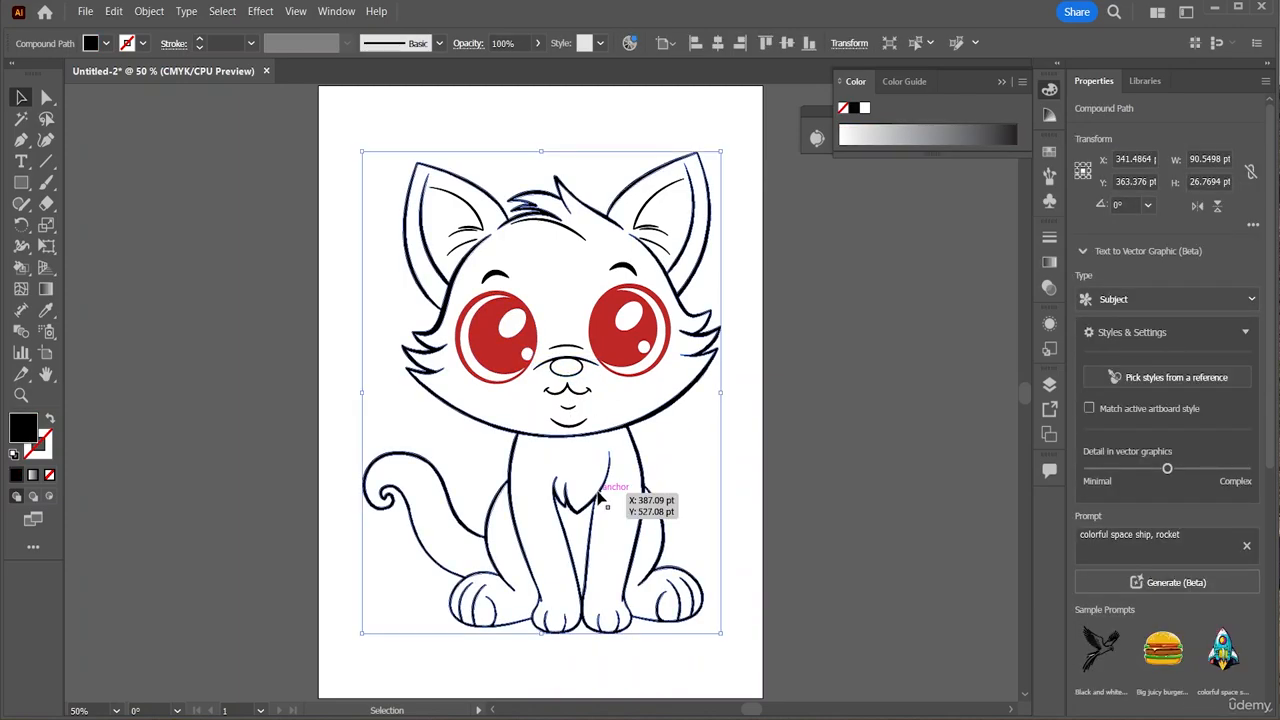
{"action": "left_click", "coordinate": [22, 270]}
{"action": "left_click", "coordinate": [1021, 82]}
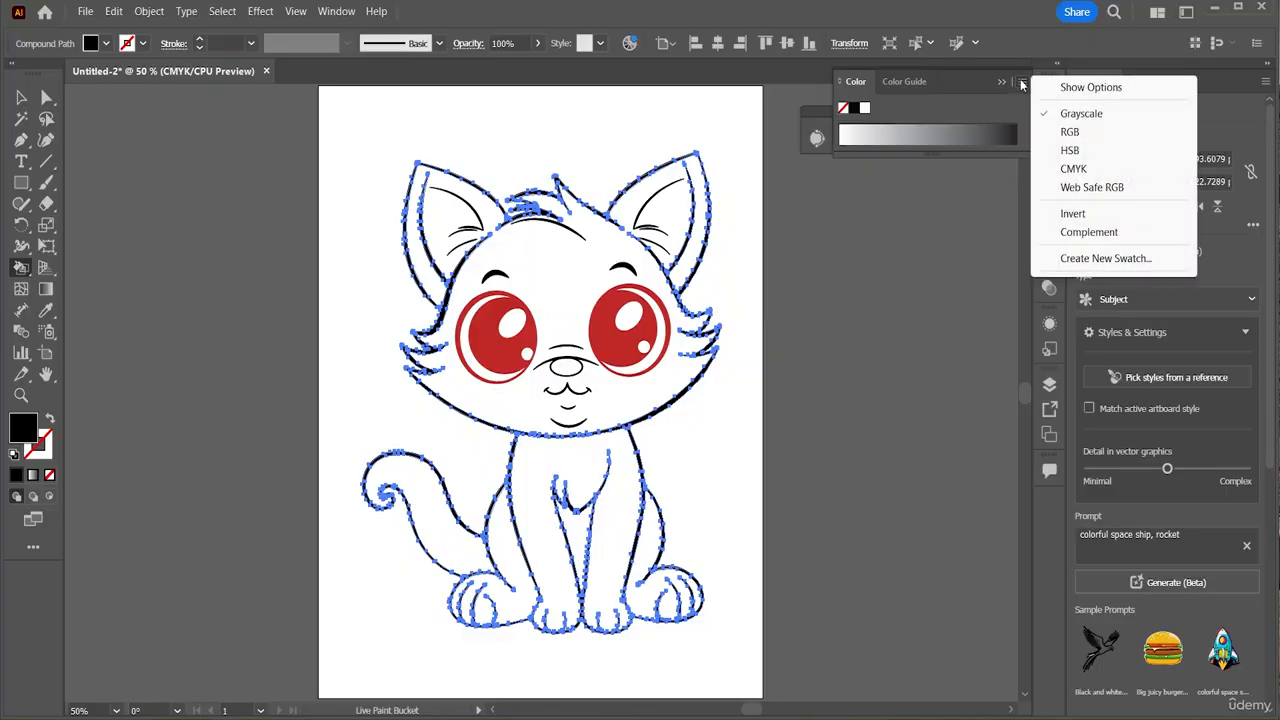
{"action": "left_click", "coordinate": [1021, 82]}
{"action": "left_click", "coordinate": [1021, 82]}
{"action": "left_click", "coordinate": [1075, 131]}
{"action": "left_click_drag", "start_coordinate": [914, 122], "coordinate": [948, 124]}
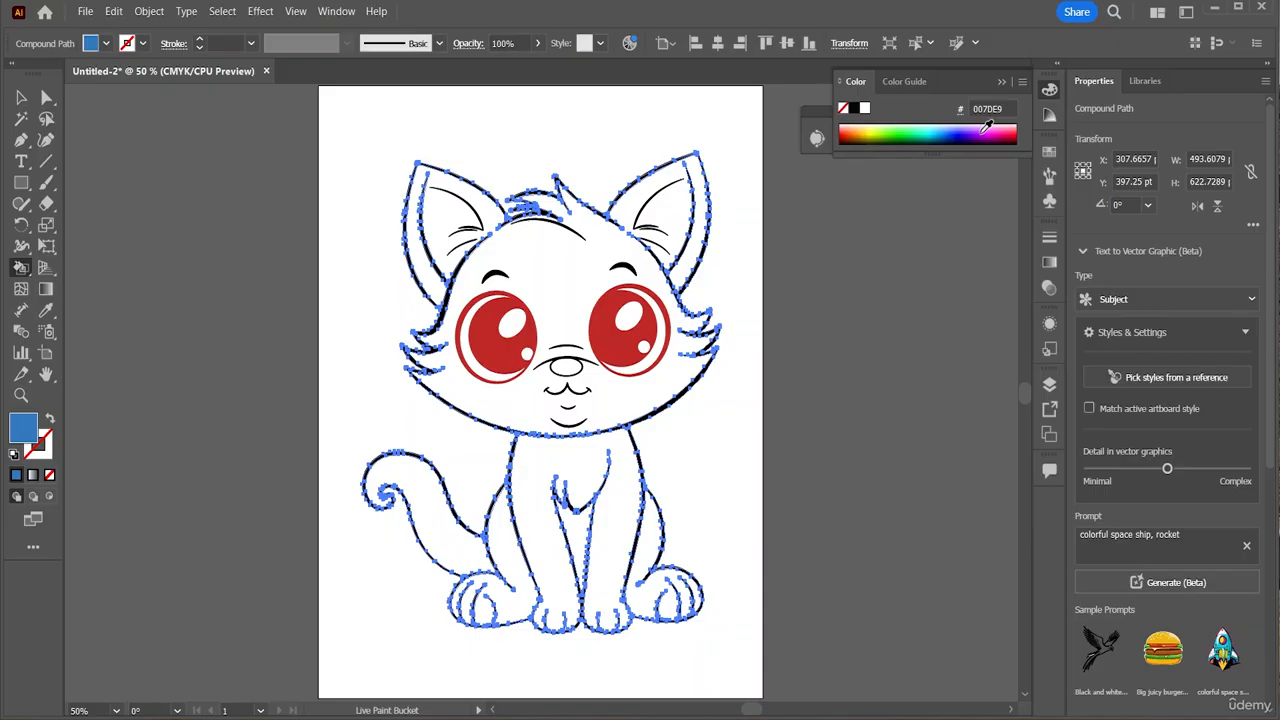
{"action": "left_click", "coordinate": [987, 127]}
{"action": "left_click_drag", "start_coordinate": [980, 130], "coordinate": [932, 119]}
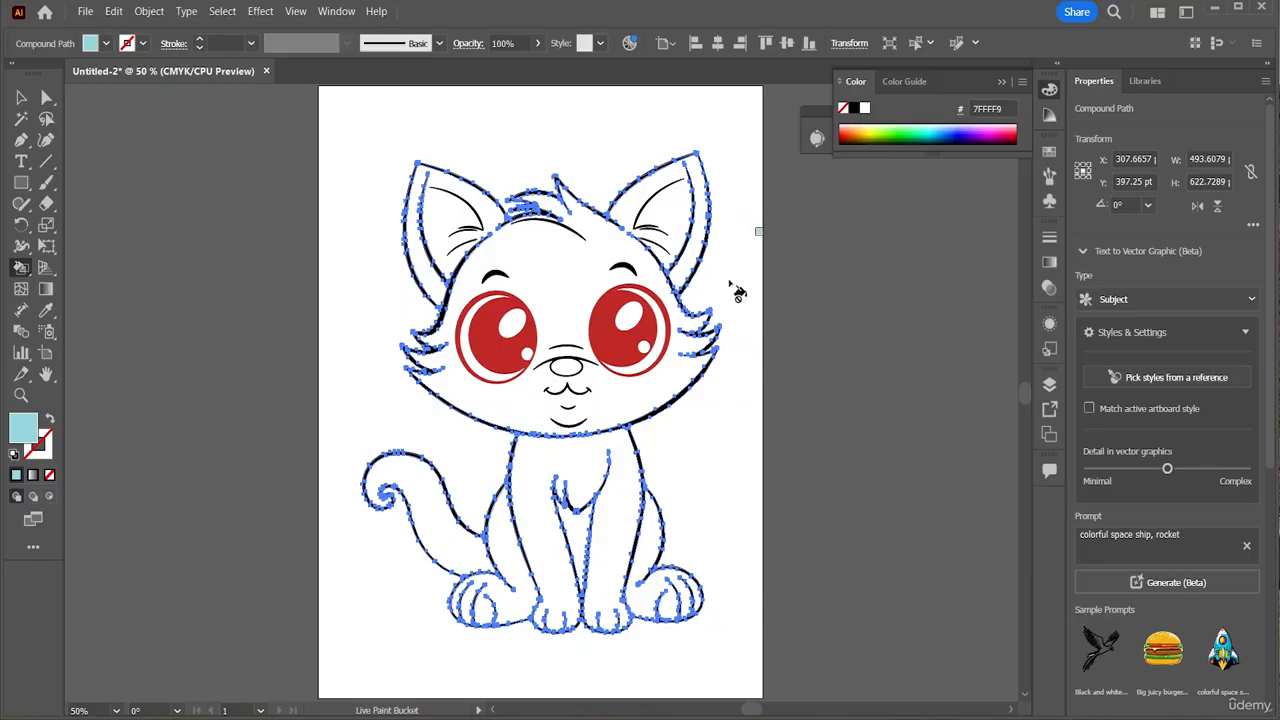
Paint the body, head and tail light cyan, then repaint the head white
{"action": "left_click", "coordinate": [576, 462]}
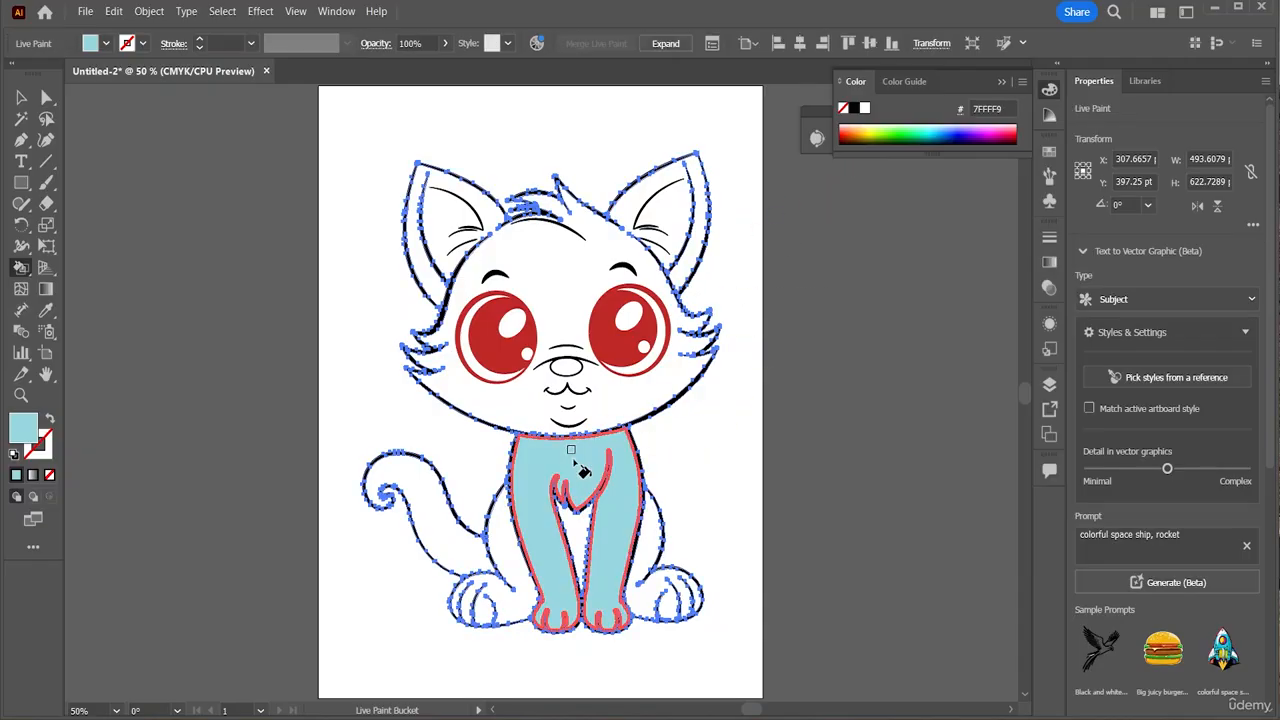
{"action": "left_click", "coordinate": [438, 222]}
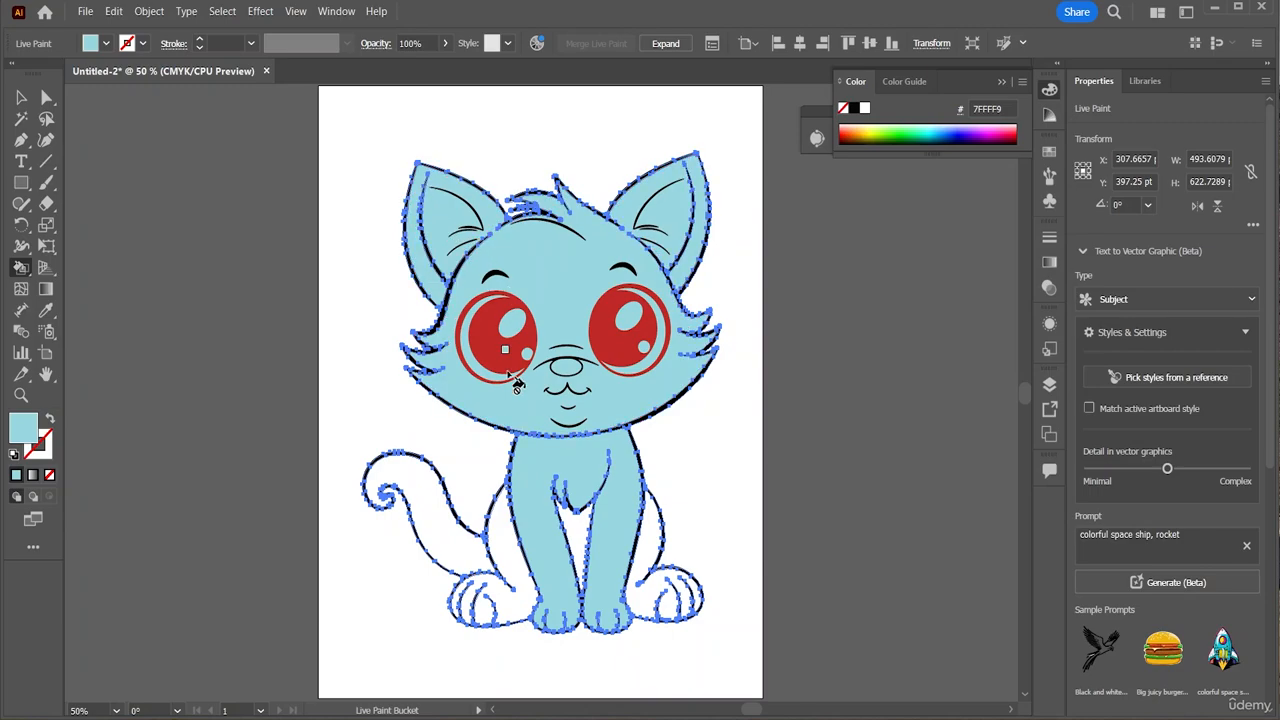
{"action": "left_click", "coordinate": [433, 503]}
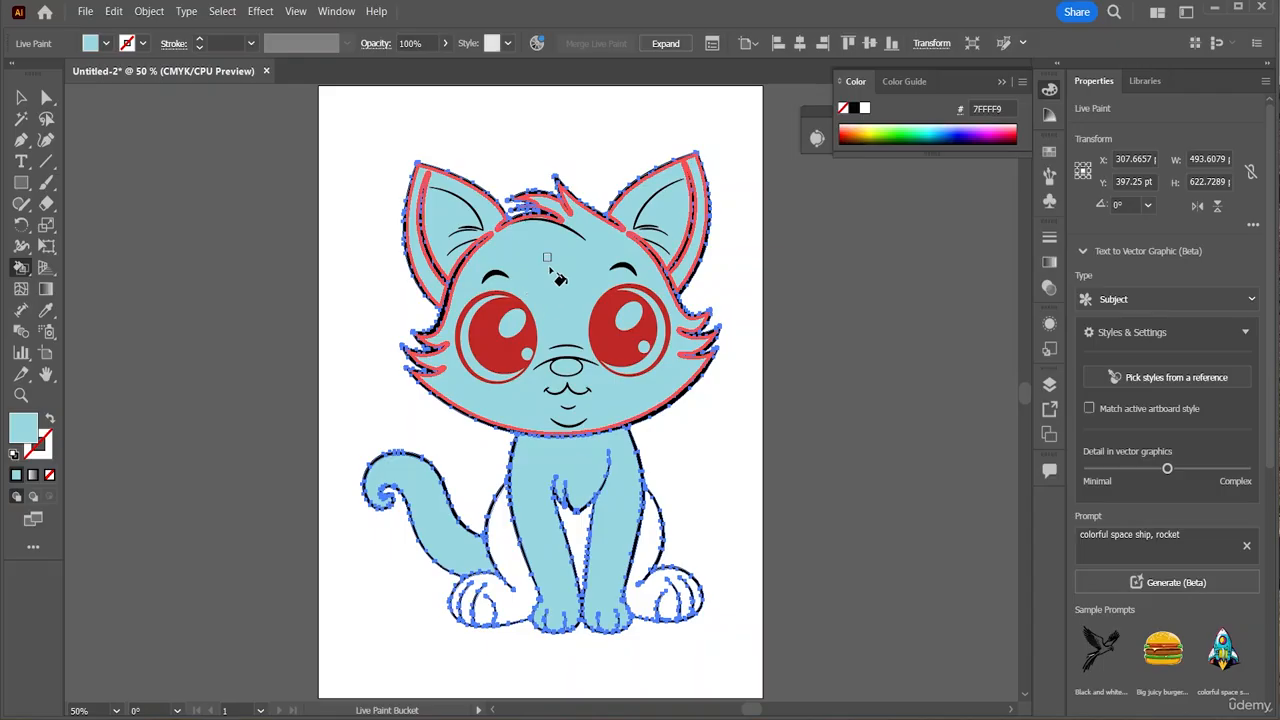
{"action": "left_click", "coordinate": [865, 108]}
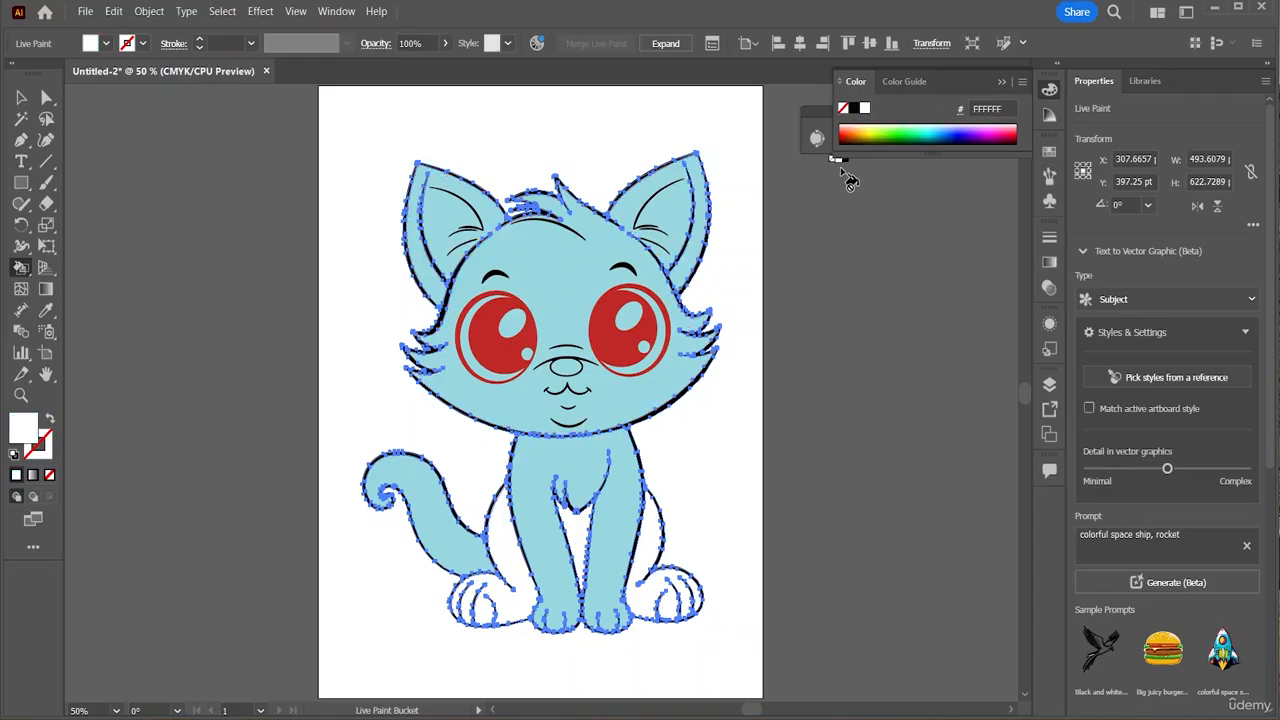
{"action": "left_click", "coordinate": [566, 252]}
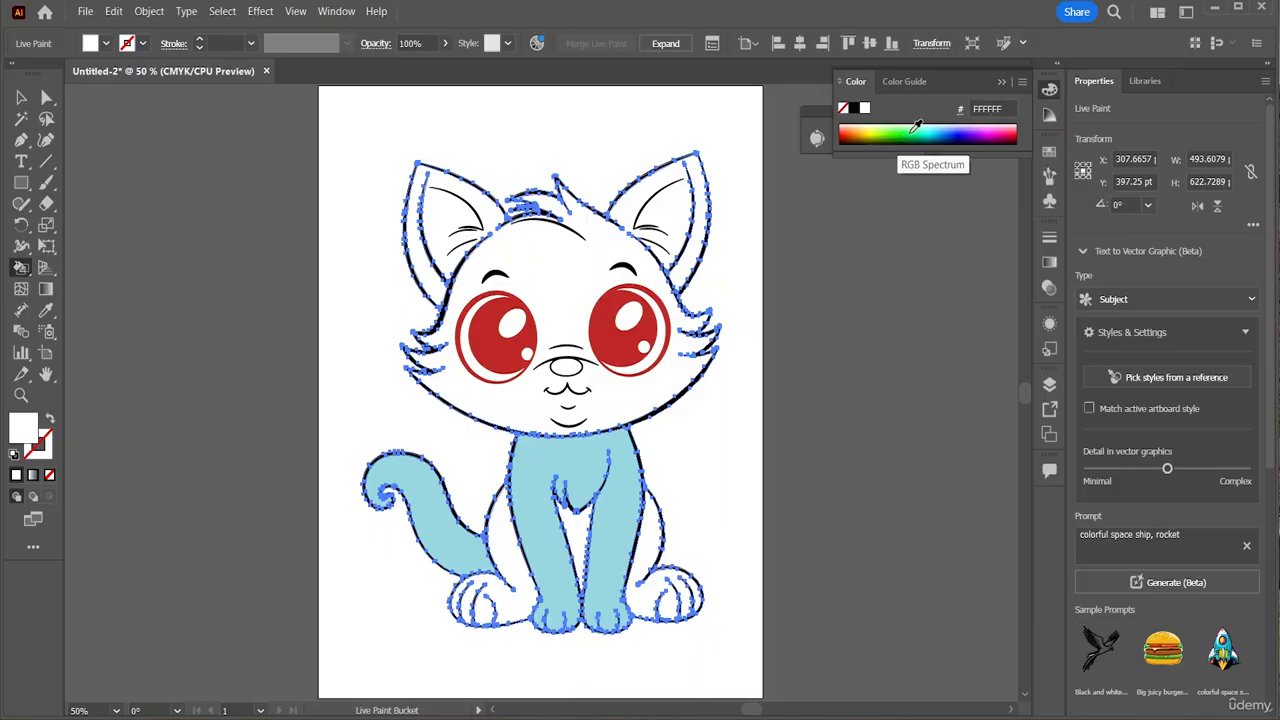
Paint both hind legs and the gap between the legs dark blue 00327F
{"action": "left_click_drag", "start_coordinate": [914, 126], "coordinate": [952, 129]}
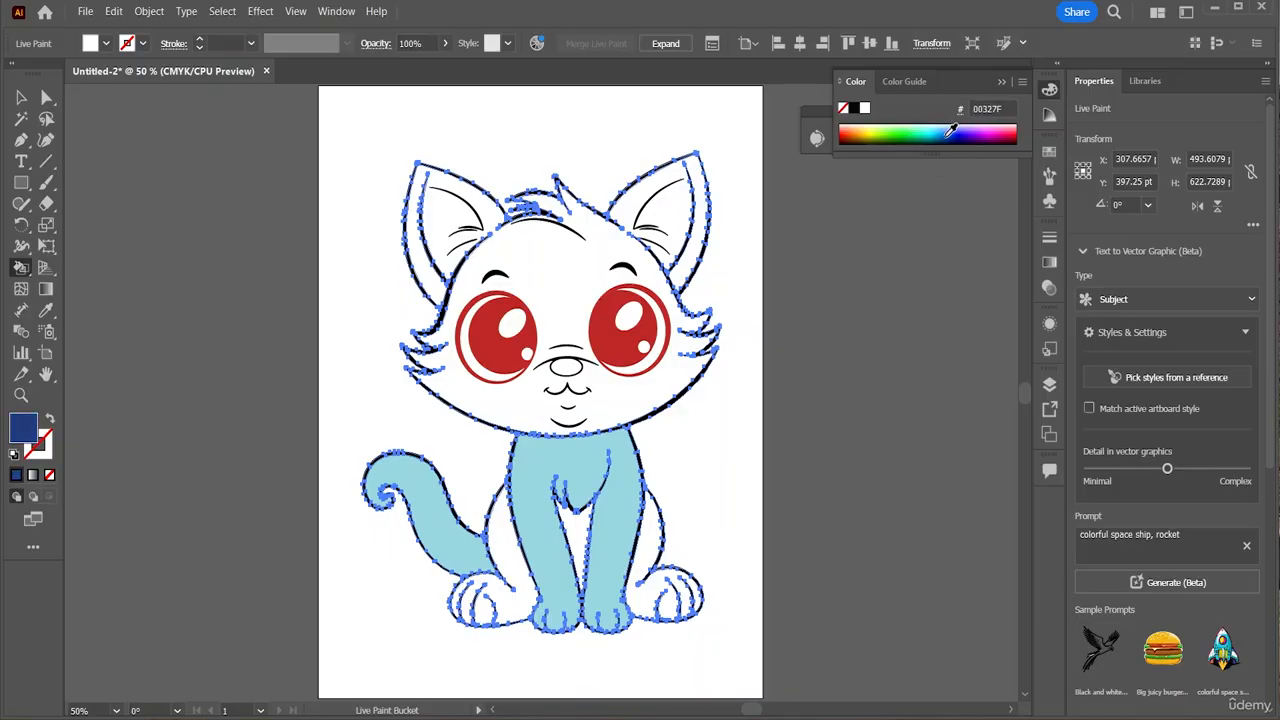
{"action": "left_click", "coordinate": [527, 583]}
{"action": "left_click", "coordinate": [656, 555]}
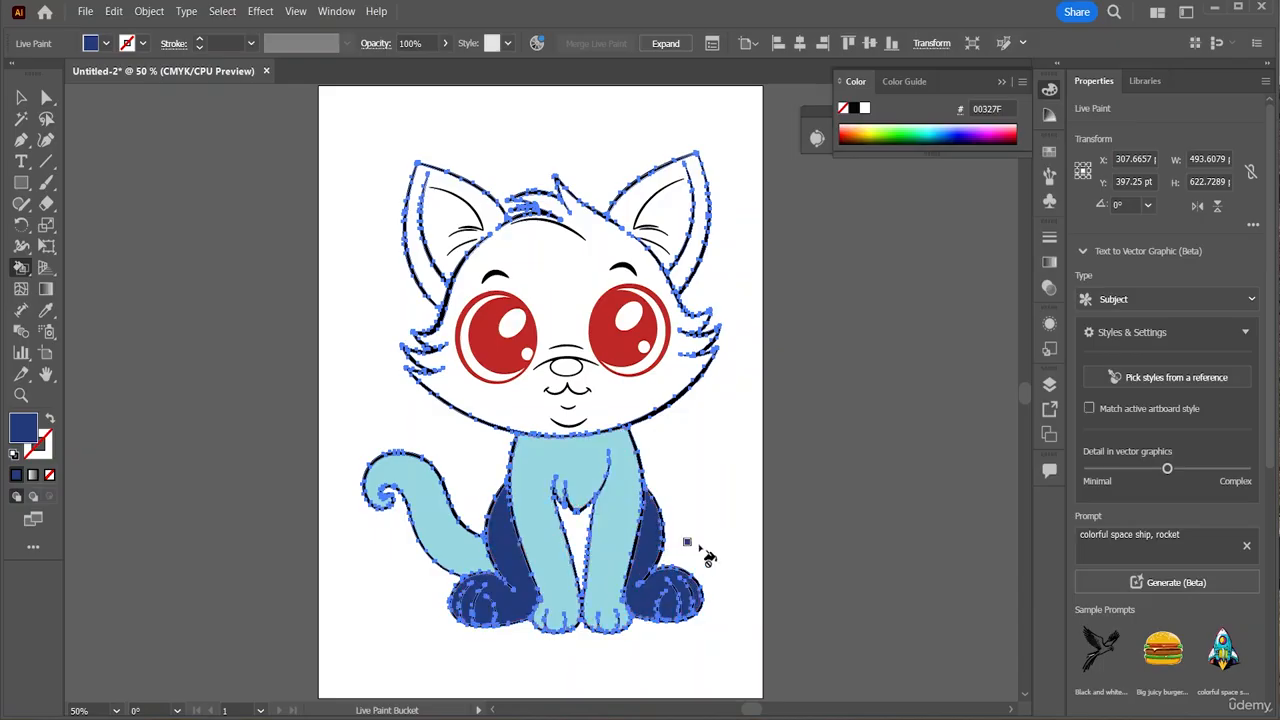
{"action": "left_click", "coordinate": [578, 518]}
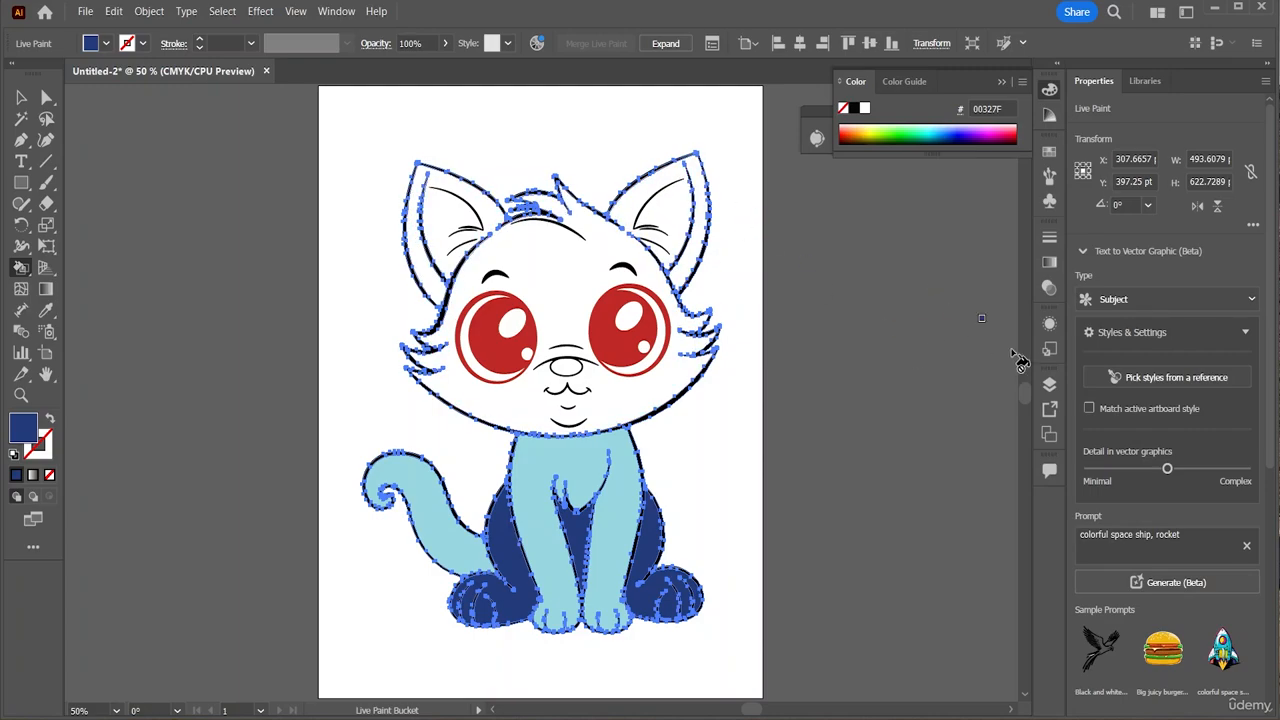
Switch to the Selection tool and undo an accidental move of the cat with Ctrl+Z
{"action": "left_click", "coordinate": [22, 98]}
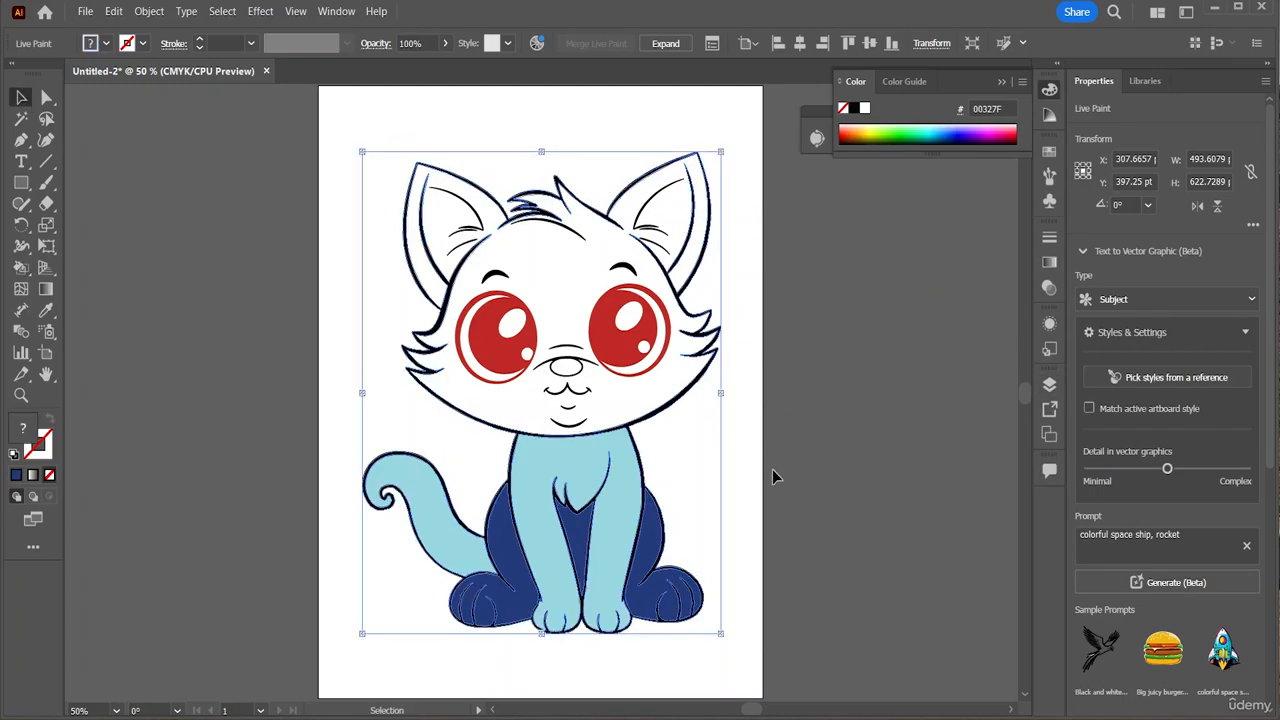
{"action": "left_click", "coordinate": [743, 514]}
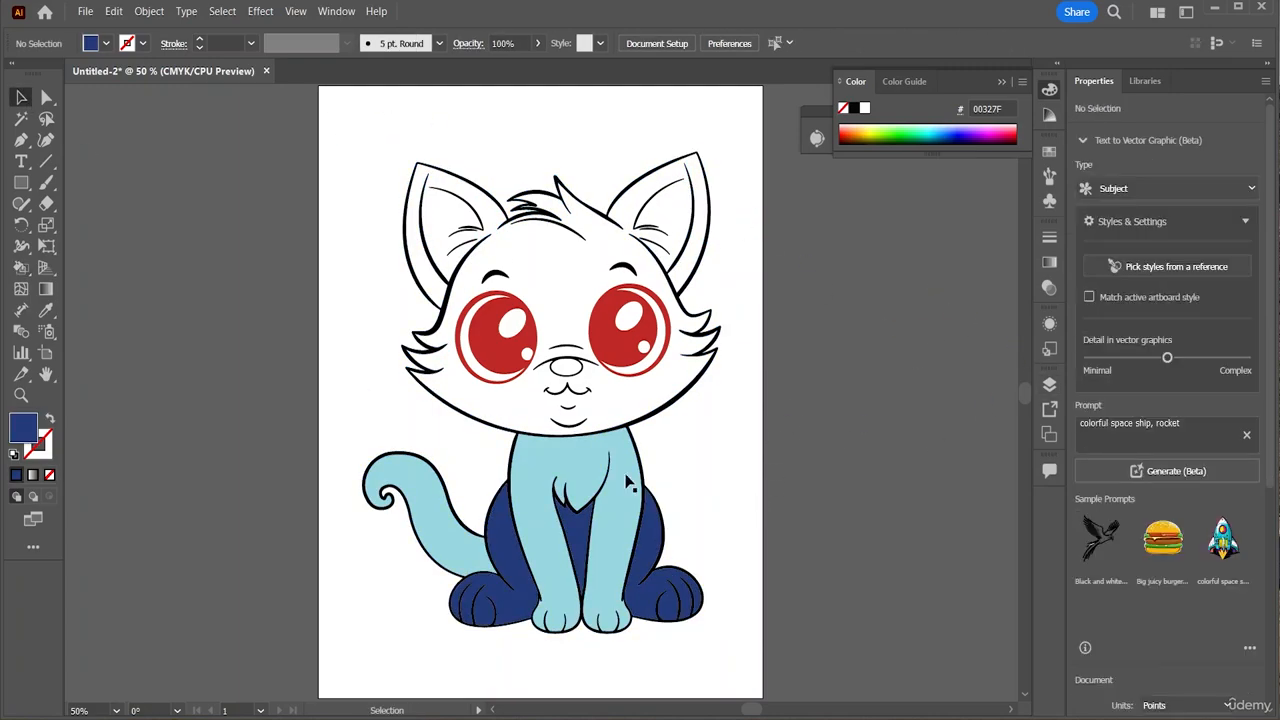
{"action": "left_click", "coordinate": [575, 370]}
{"action": "left_click_drag", "start_coordinate": [575, 370], "coordinate": [545, 349]}
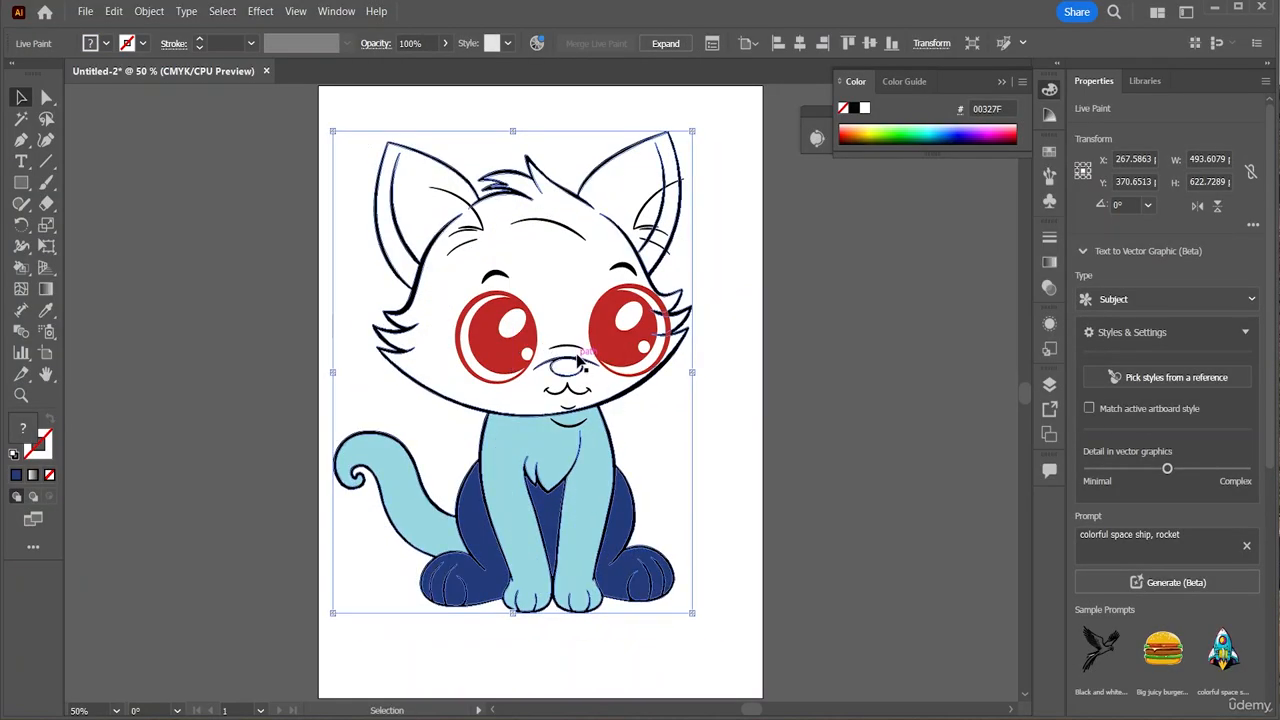
{"action": "key", "text": "ctrl+z"}
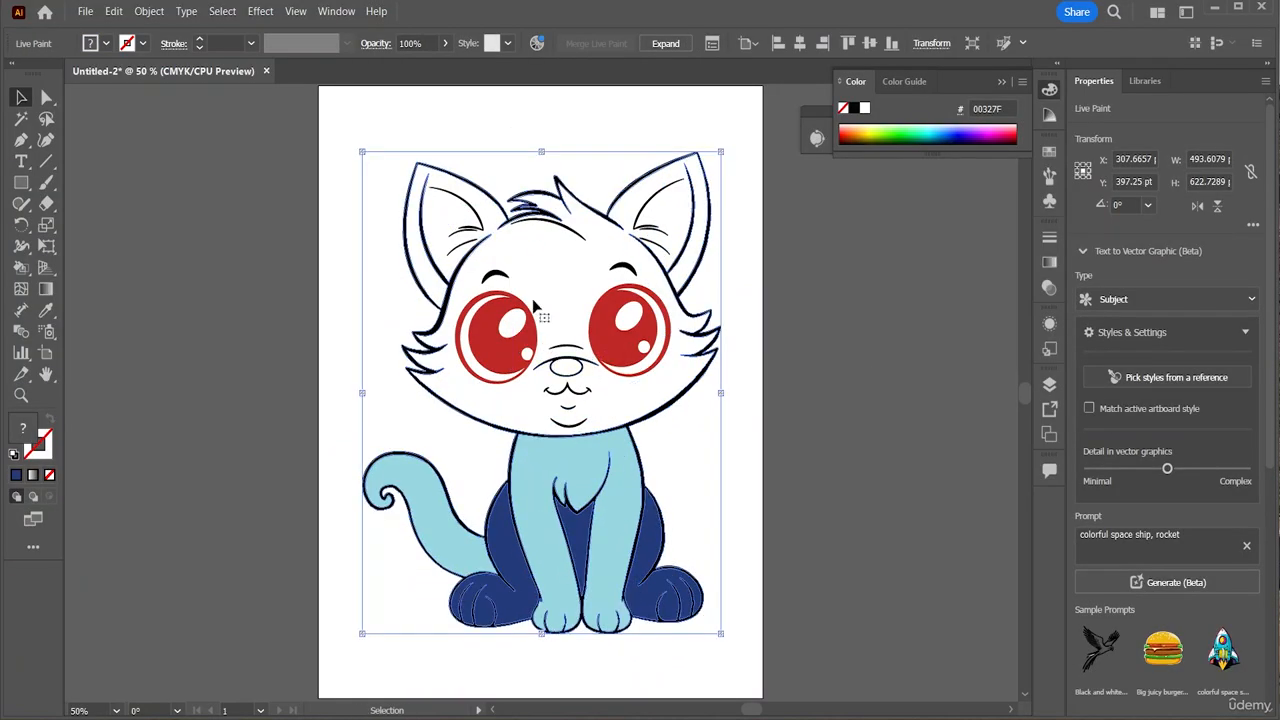
Marquee-select all the cat artwork, group it, and deselect
{"action": "left_click_drag", "start_coordinate": [374, 122], "coordinate": [740, 653]}
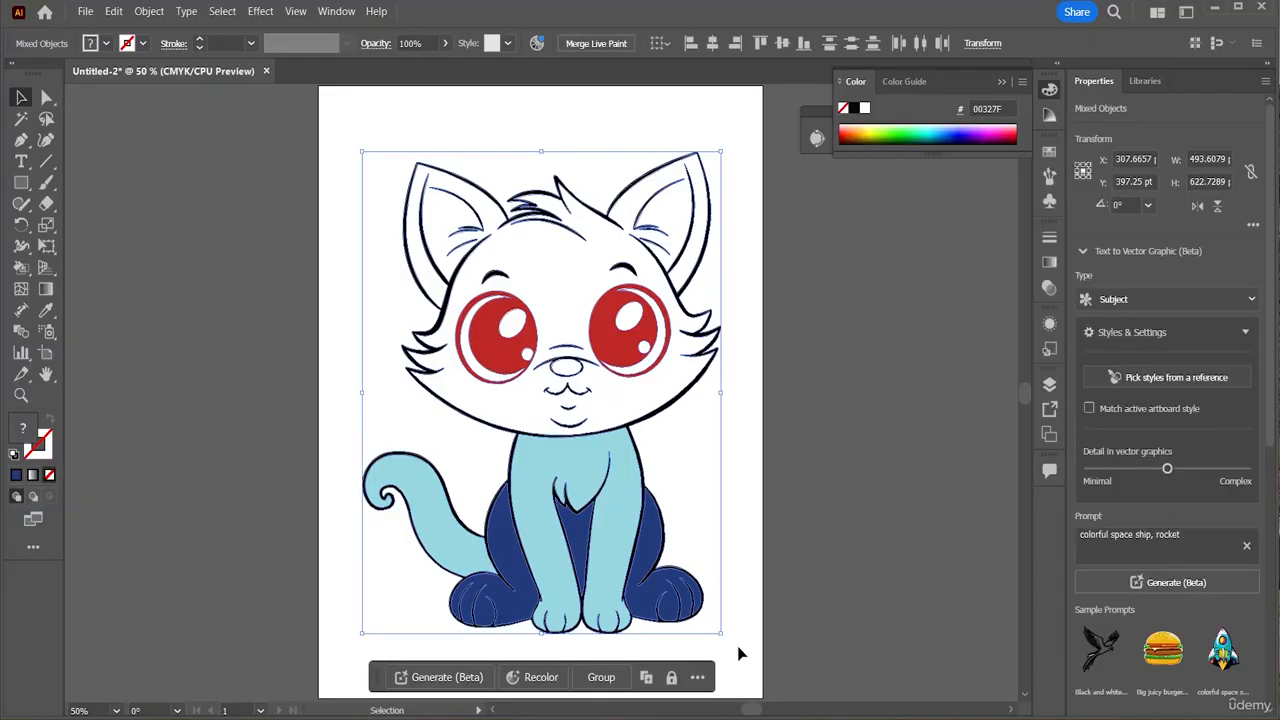
{"action": "left_click", "coordinate": [606, 676]}
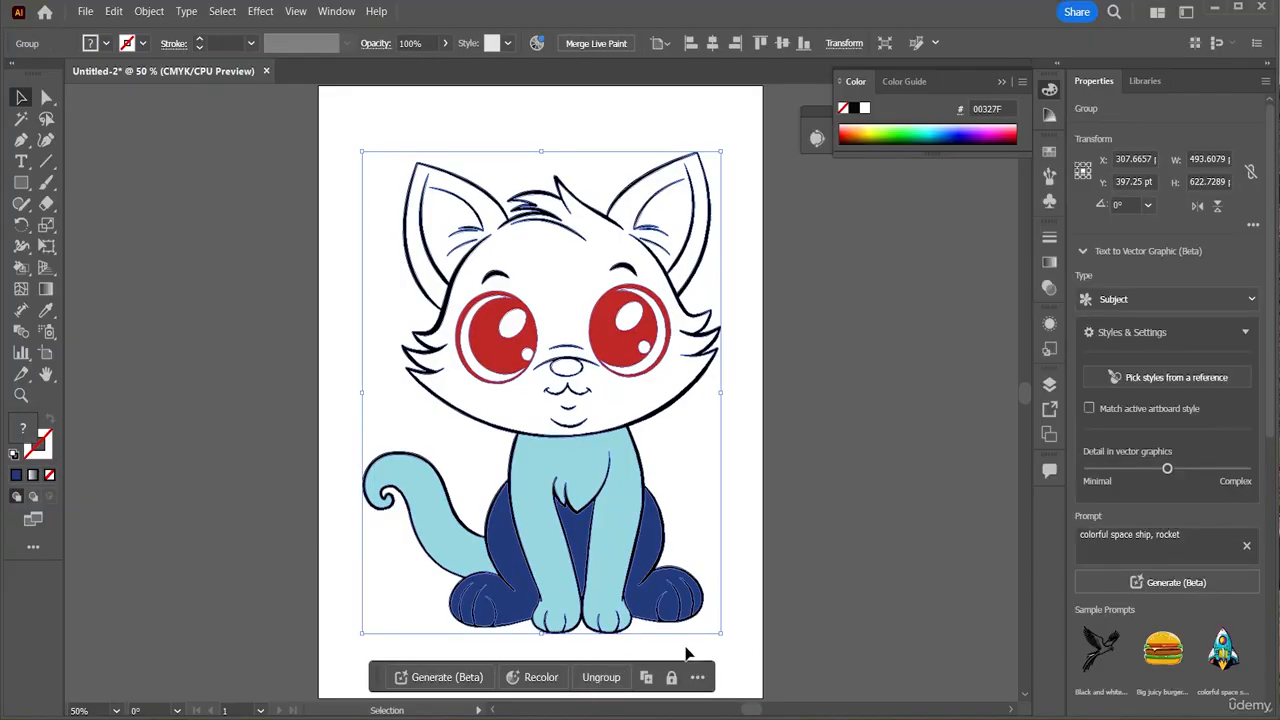
{"action": "left_click", "coordinate": [733, 603]}
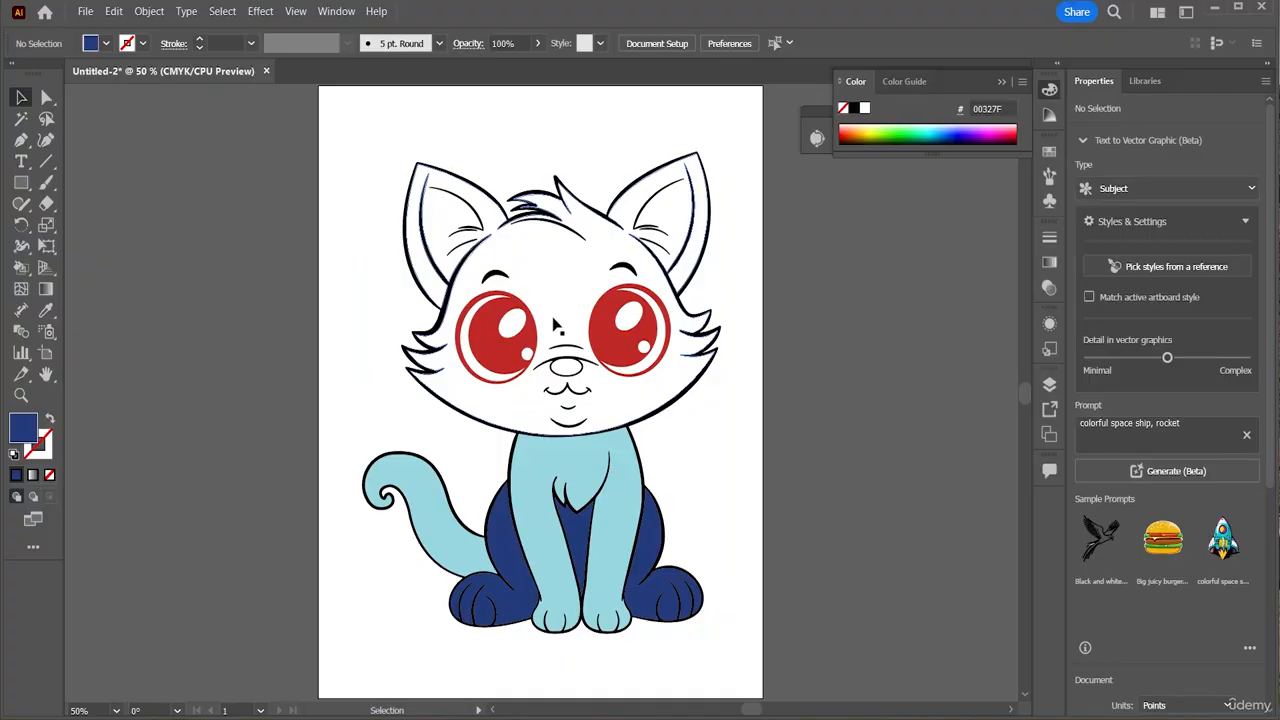
{"action": "left_click", "coordinate": [540, 342]}
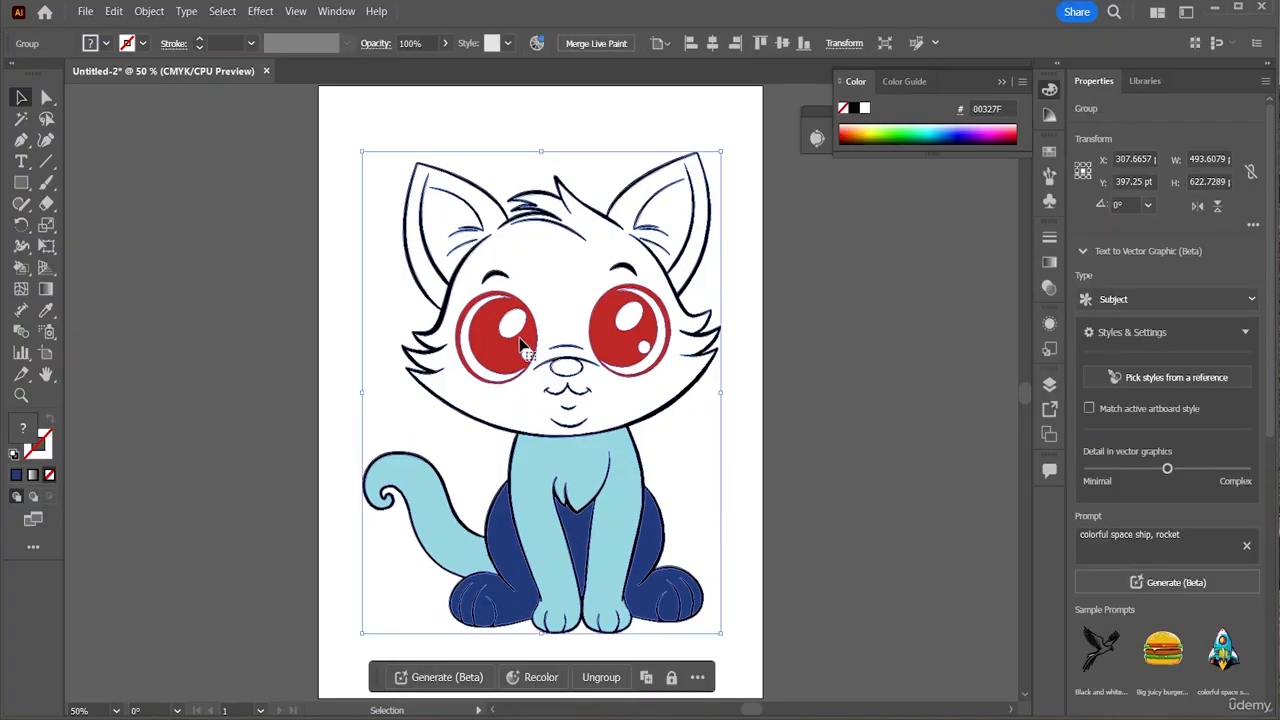
{"action": "left_click", "coordinate": [747, 517]}
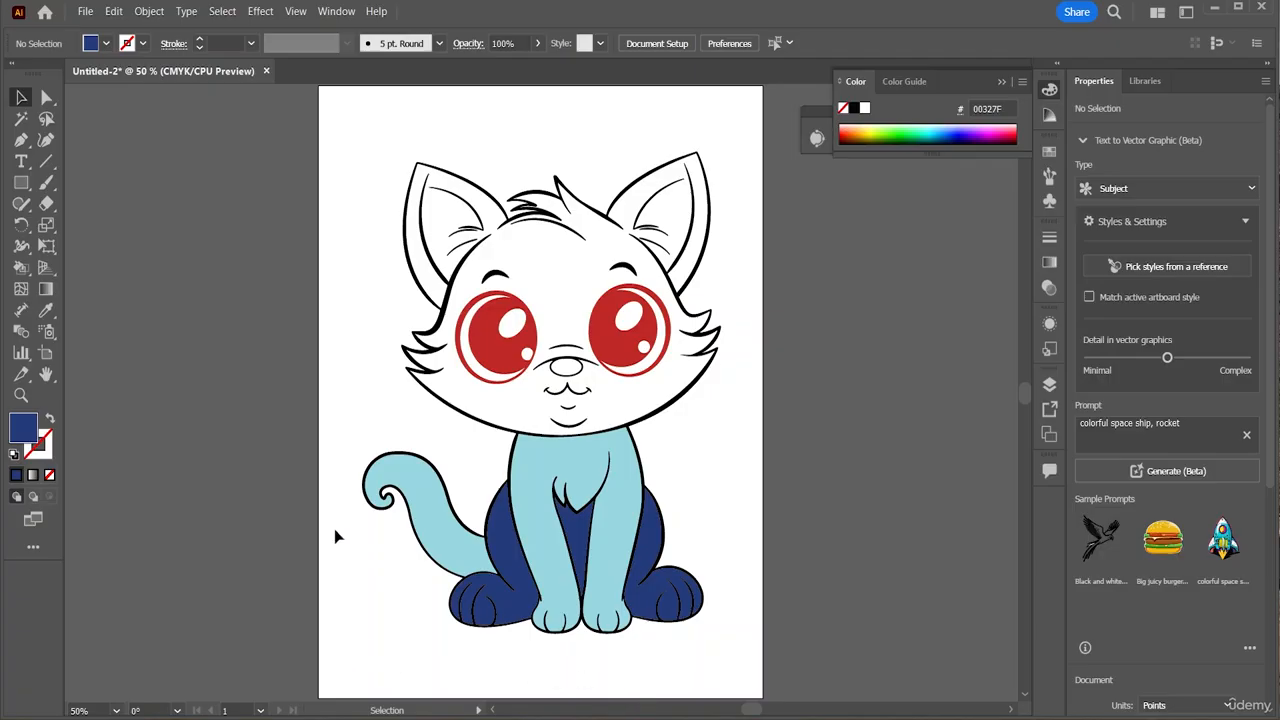
Create a new blank Letter-size document
{"action": "left_click", "coordinate": [85, 12]}
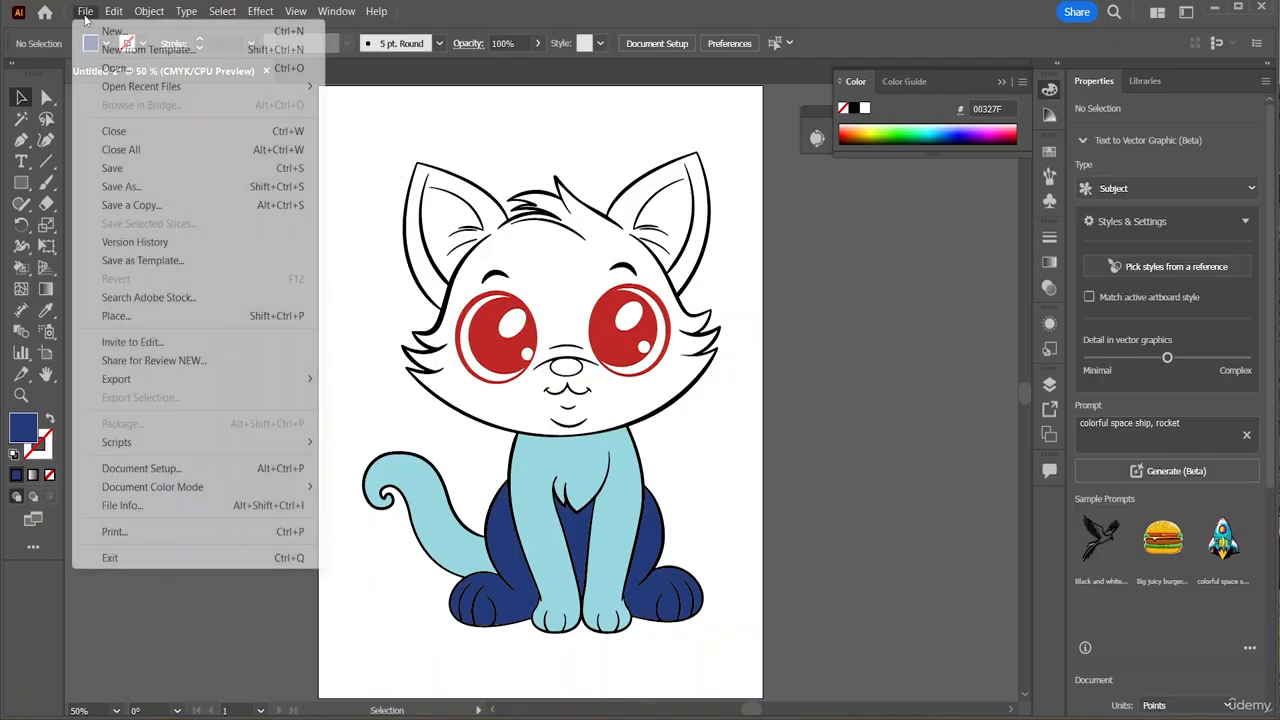
{"action": "left_click", "coordinate": [133, 36]}
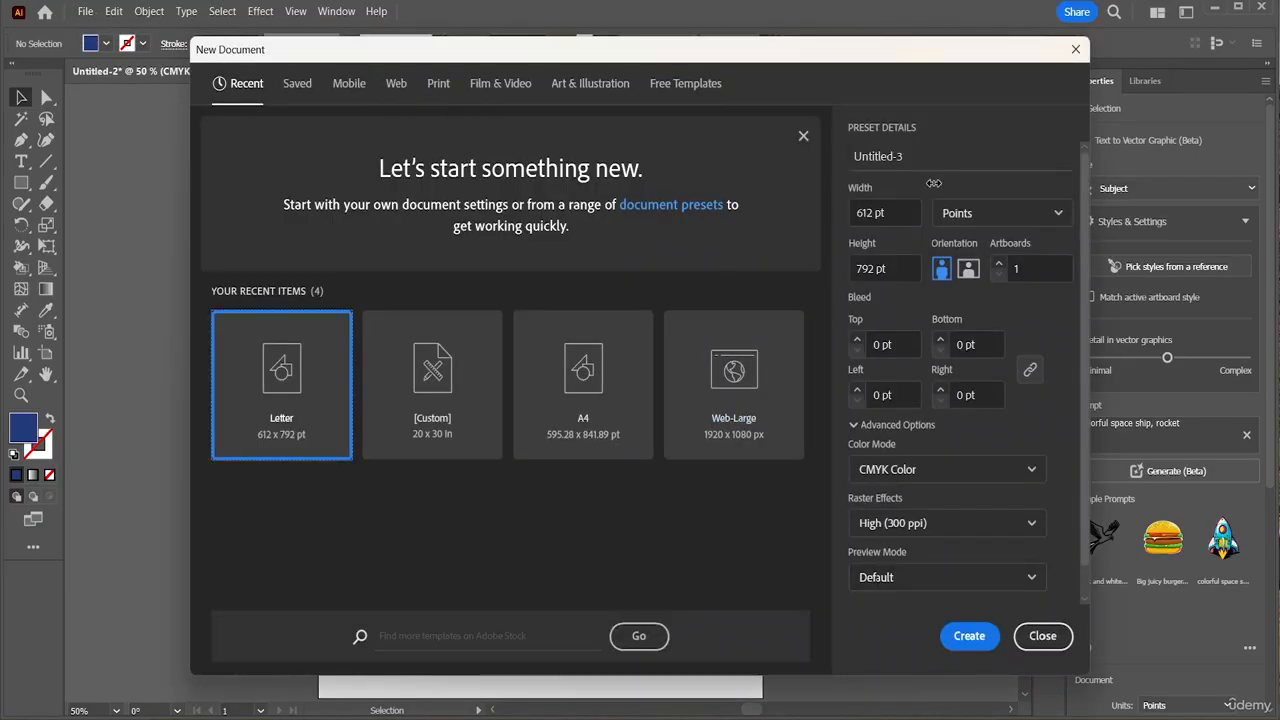
{"action": "left_click", "coordinate": [970, 640]}
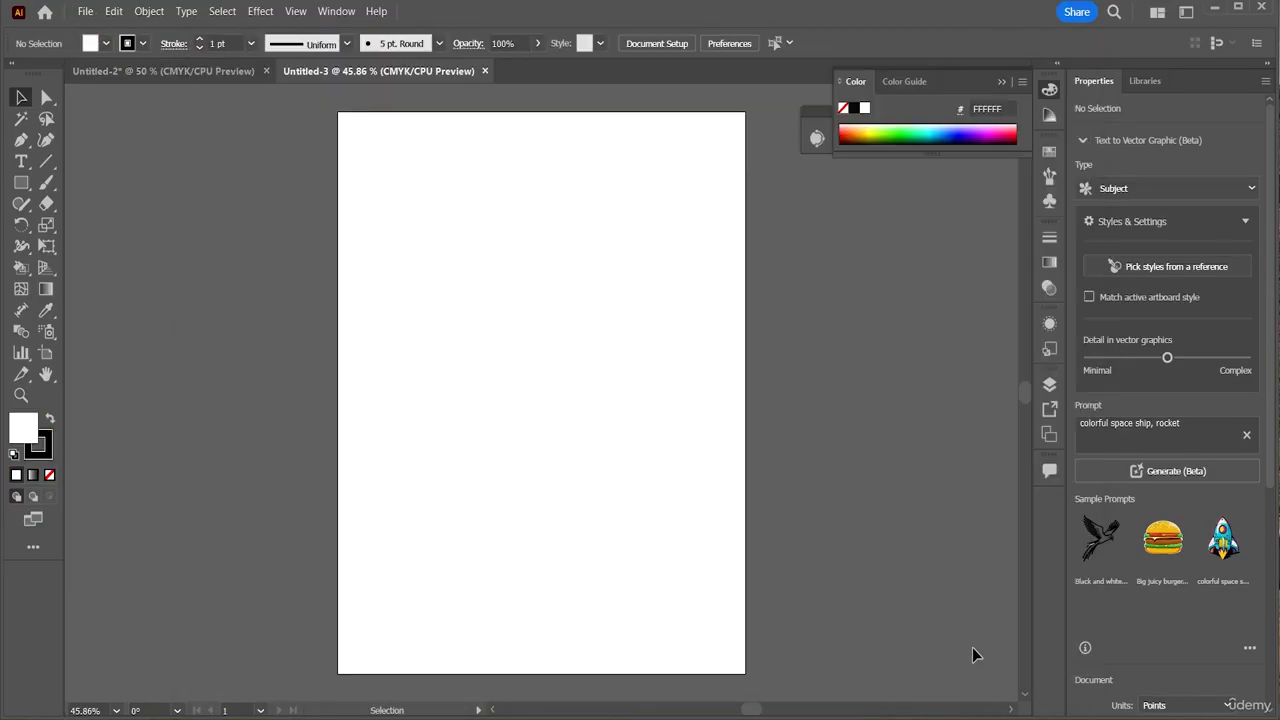
Load an image from the course folder on the Desktop for placing
{"action": "left_click", "coordinate": [86, 11]}
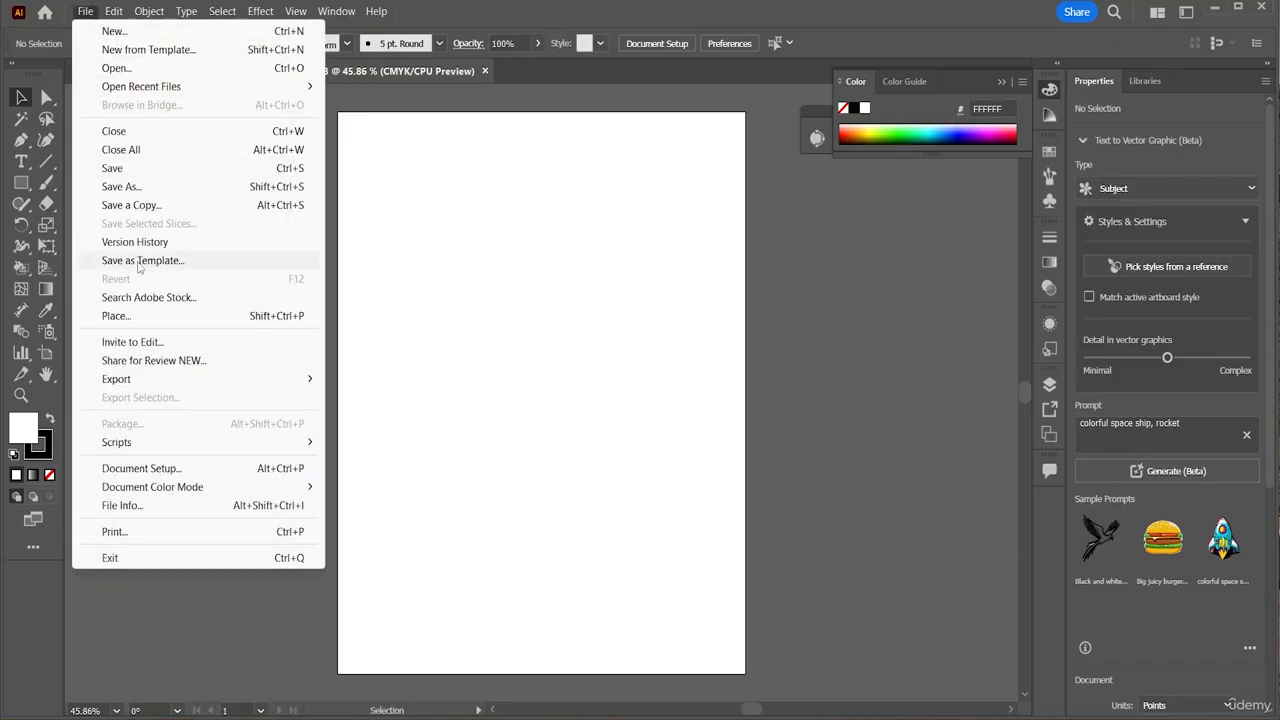
{"action": "left_click", "coordinate": [135, 327]}
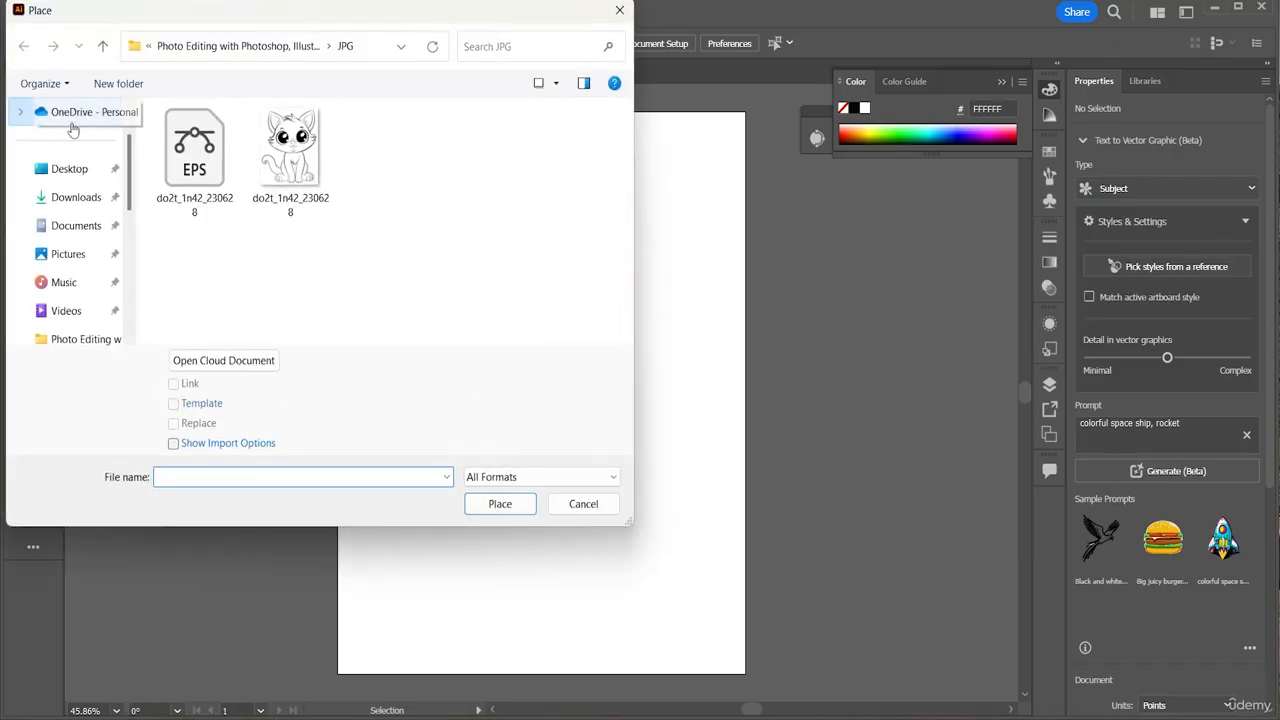
{"action": "left_click", "coordinate": [69, 170]}
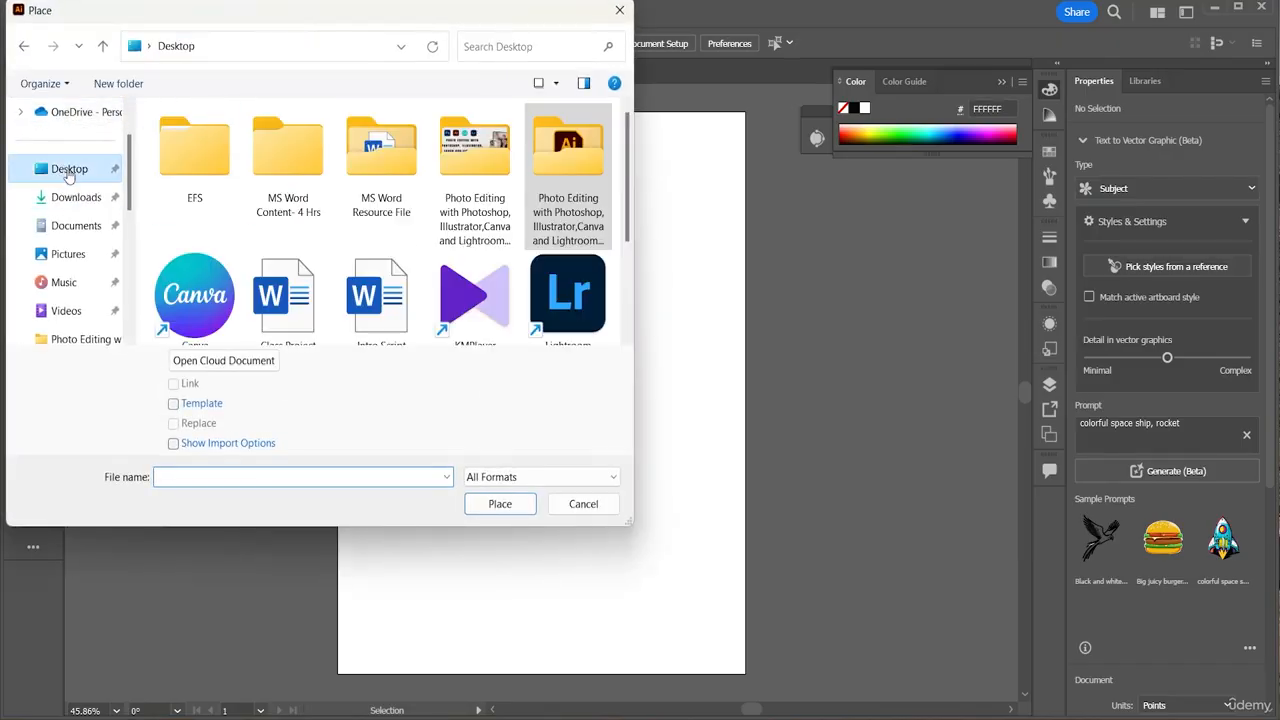
{"action": "double_click", "coordinate": [567, 200]}
{"action": "left_click", "coordinate": [567, 195]}
{"action": "double_click", "coordinate": [567, 195]}
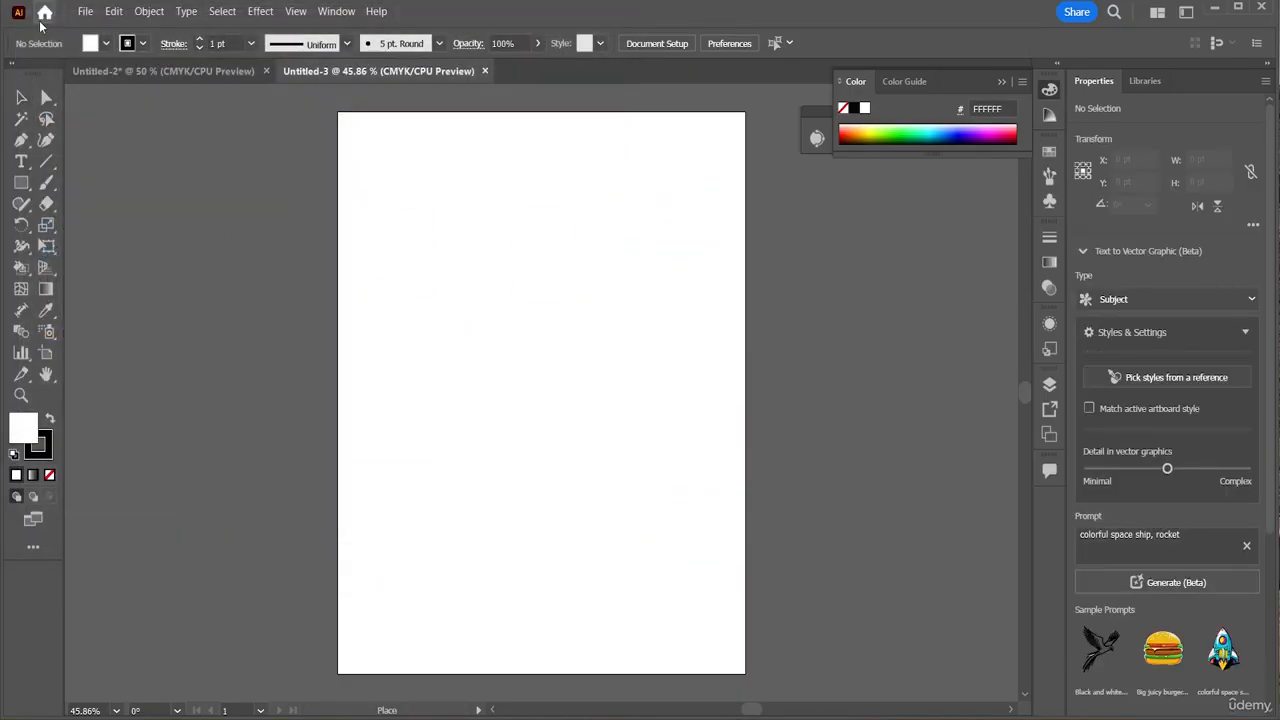
Load the tiger image from the Colour JPG folder for placing
{"action": "left_click", "coordinate": [86, 12]}
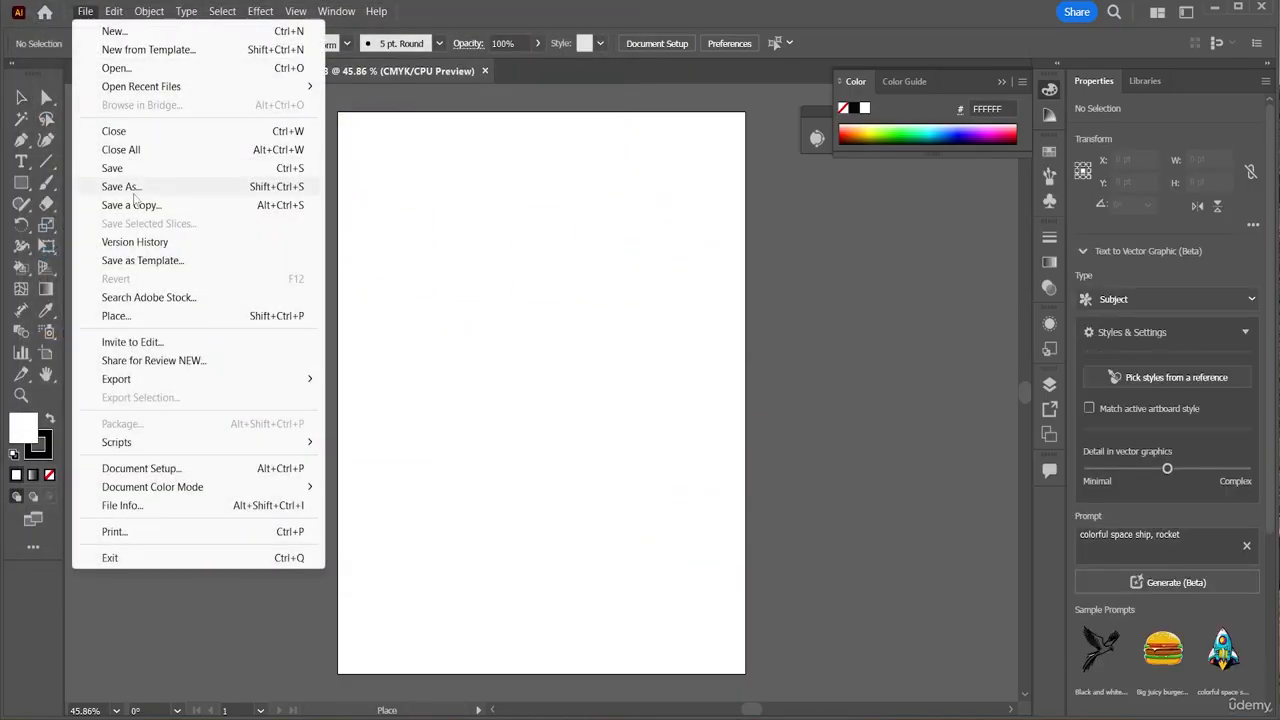
{"action": "left_click", "coordinate": [136, 316]}
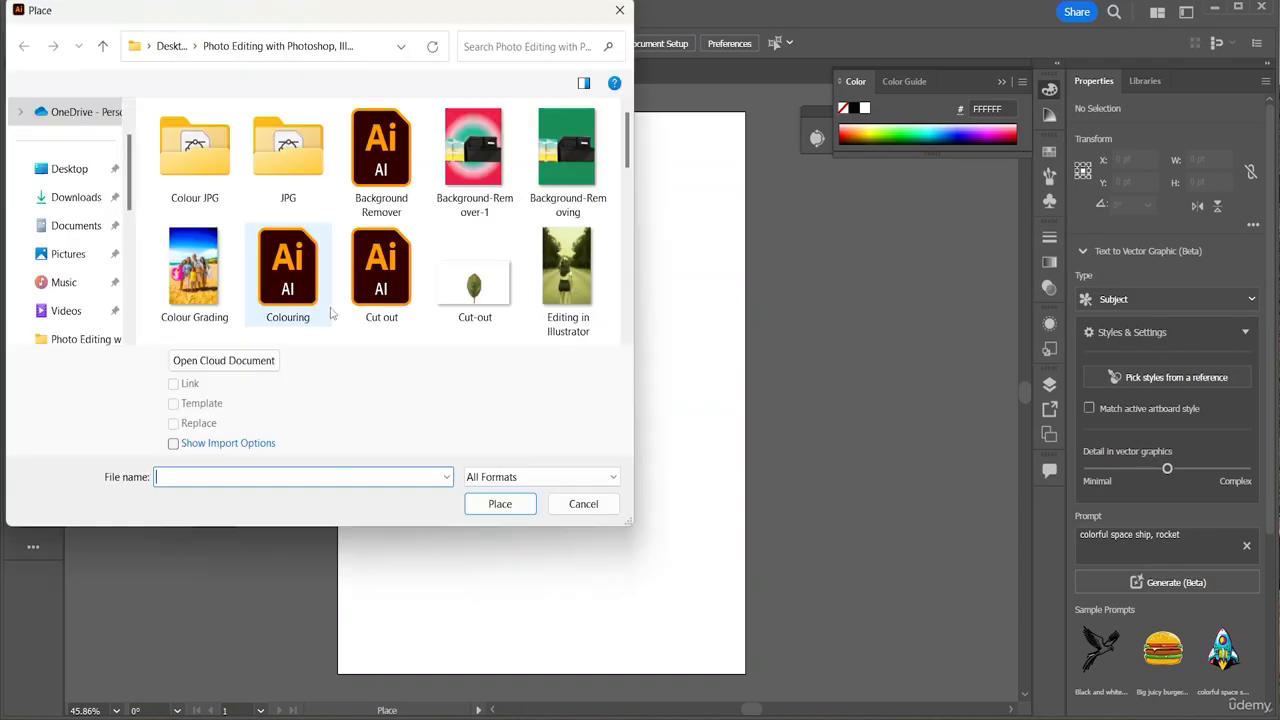
{"action": "scroll", "coordinate": [507, 232], "scroll_direction": "down", "scroll_amount": 10}
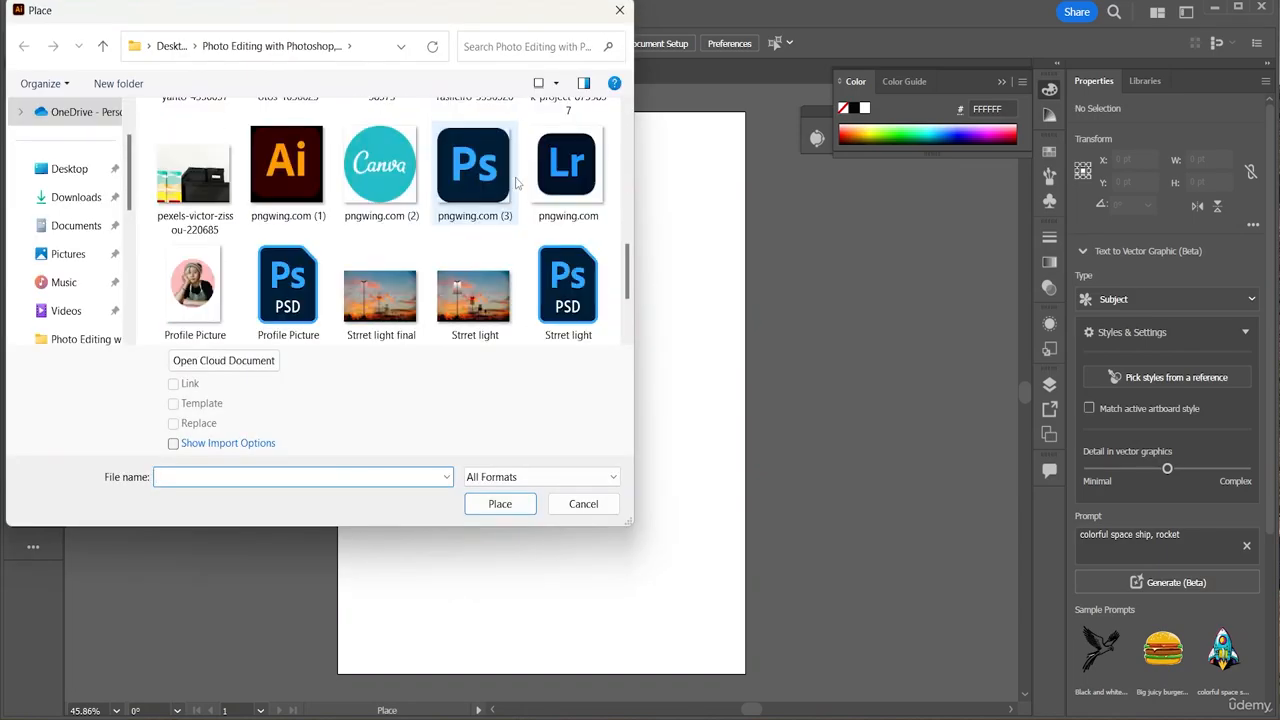
{"action": "scroll", "coordinate": [518, 181], "scroll_direction": "up", "scroll_amount": 15}
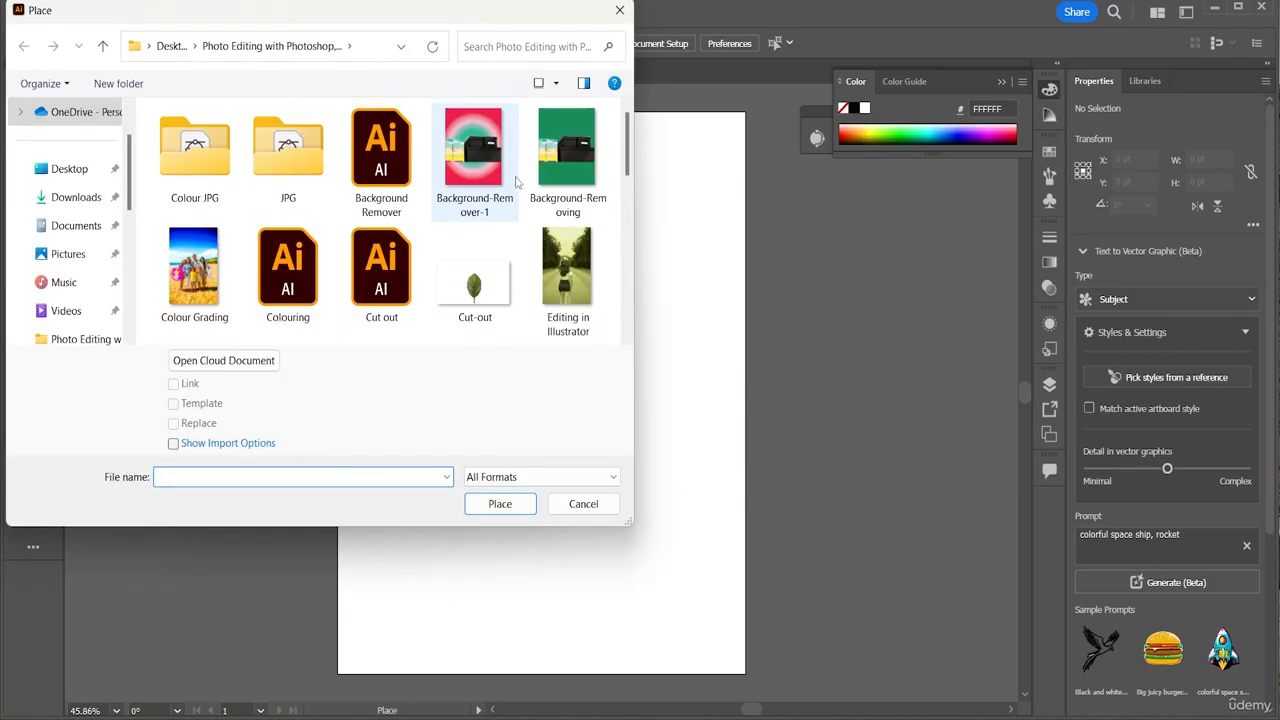
{"action": "double_click", "coordinate": [194, 150]}
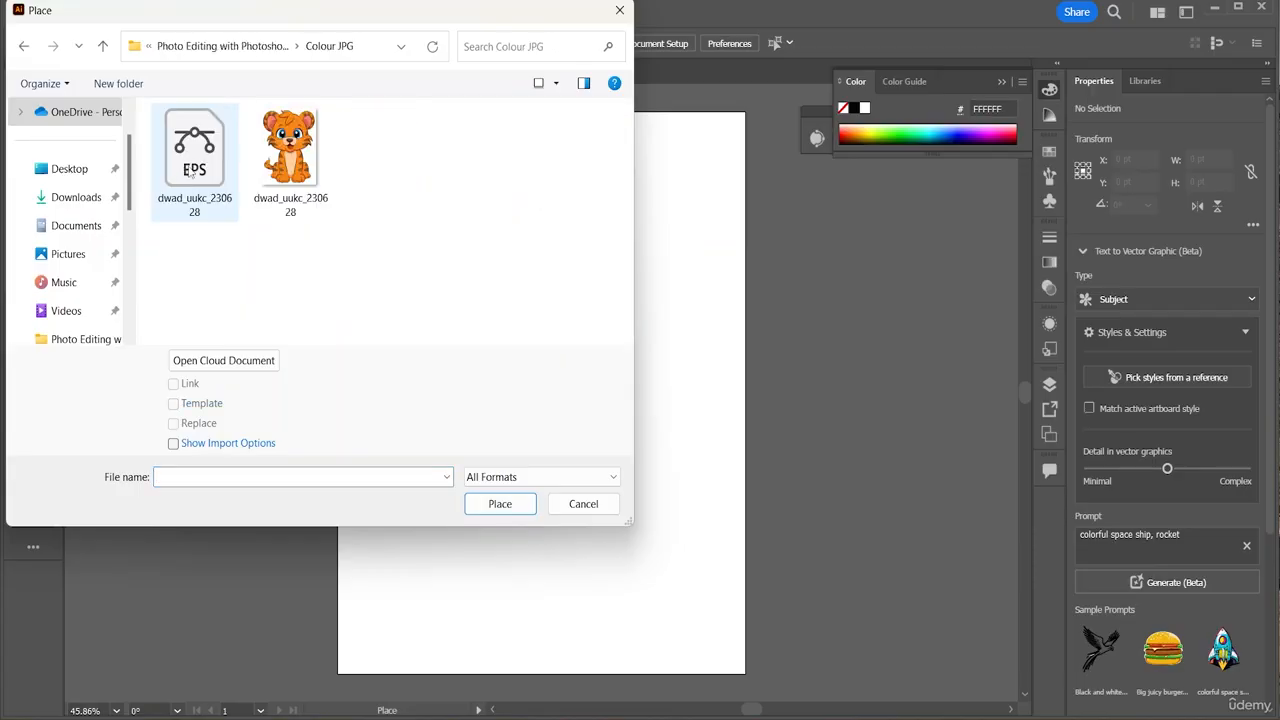
{"action": "left_click", "coordinate": [285, 180]}
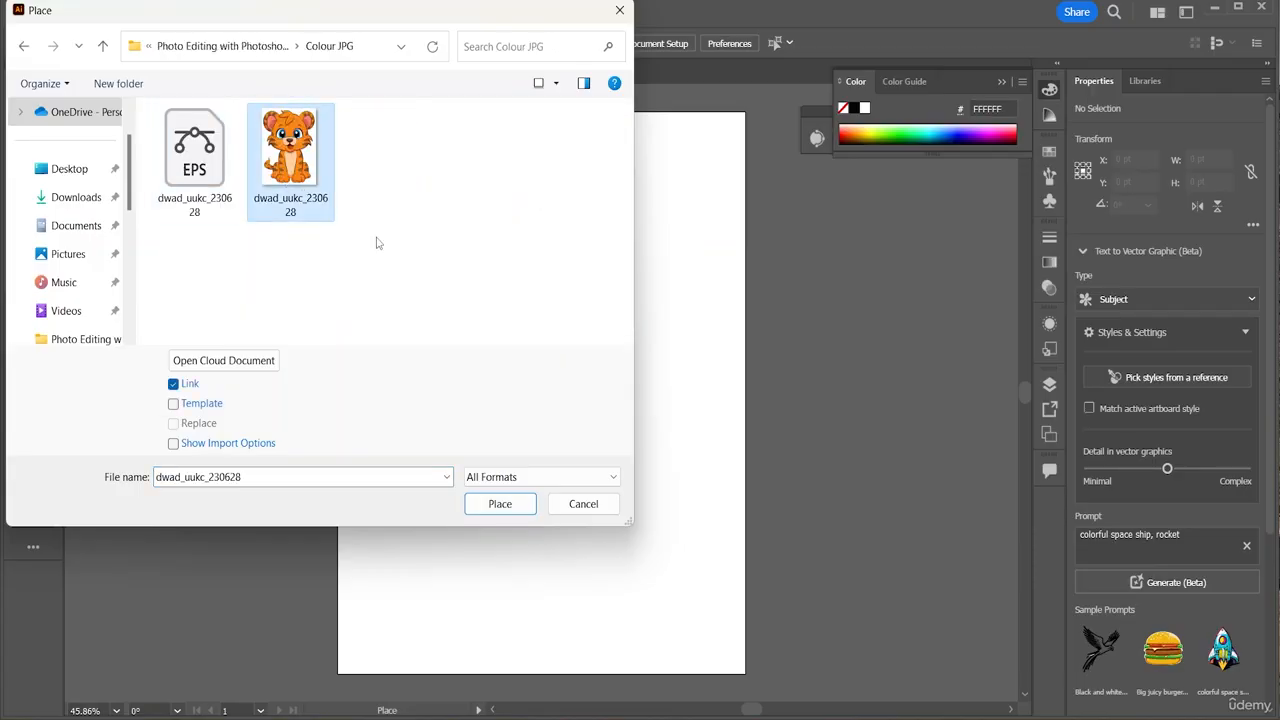
{"action": "left_click", "coordinate": [515, 512]}
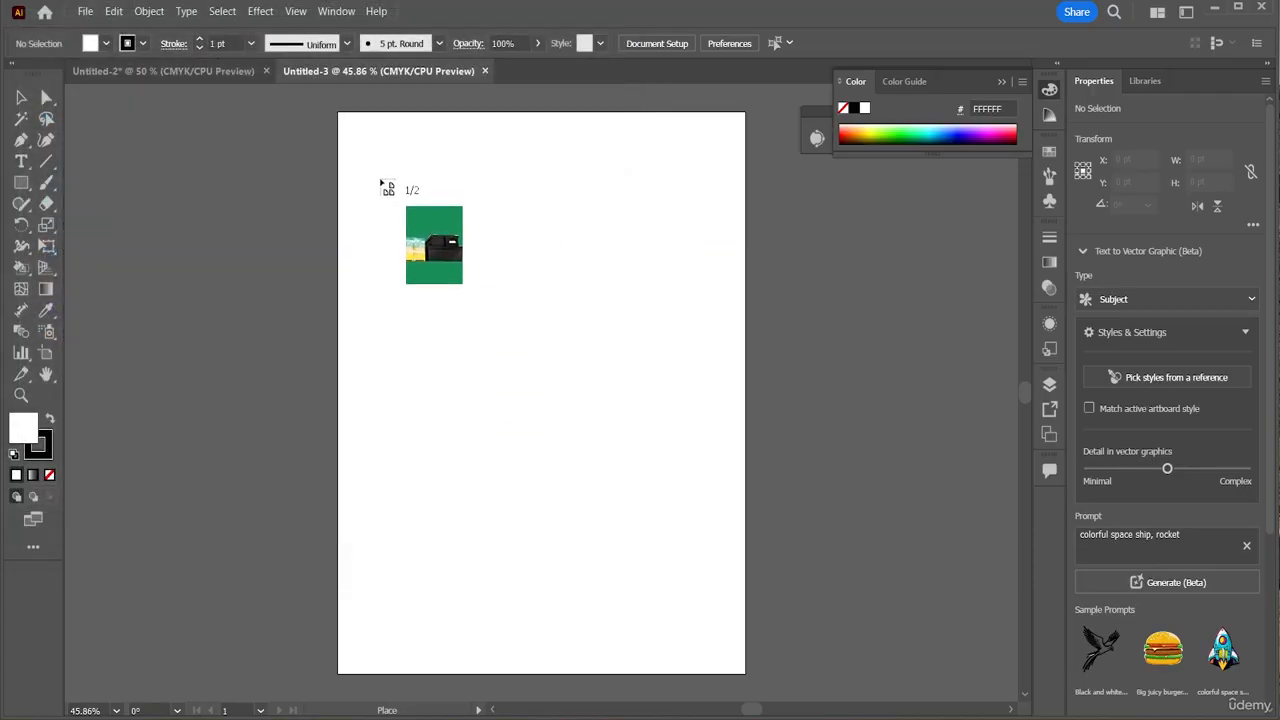
Place both loaded images on the artboard and delete the green photo
{"action": "left_click_drag", "start_coordinate": [364, 159], "coordinate": [536, 397]}
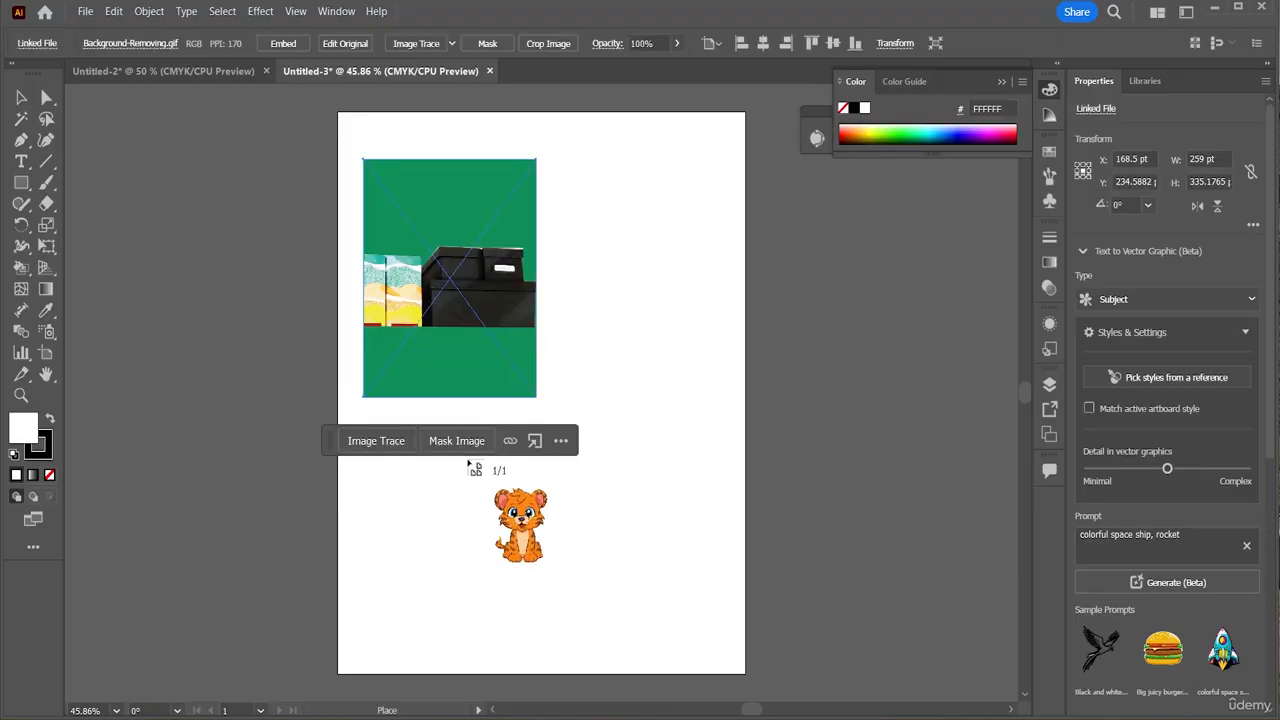
{"action": "left_click_drag", "start_coordinate": [426, 472], "coordinate": [626, 657]}
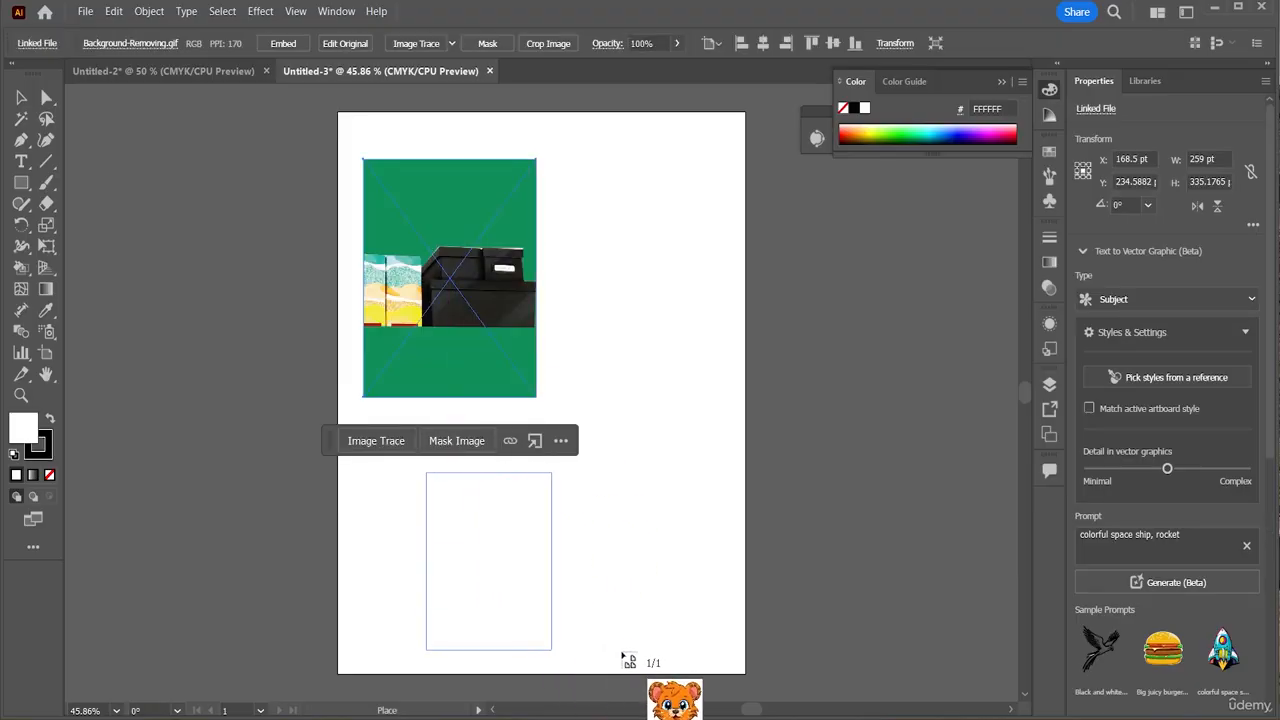
{"action": "double_click", "coordinate": [474, 250]}
{"action": "key", "text": "Delete"}
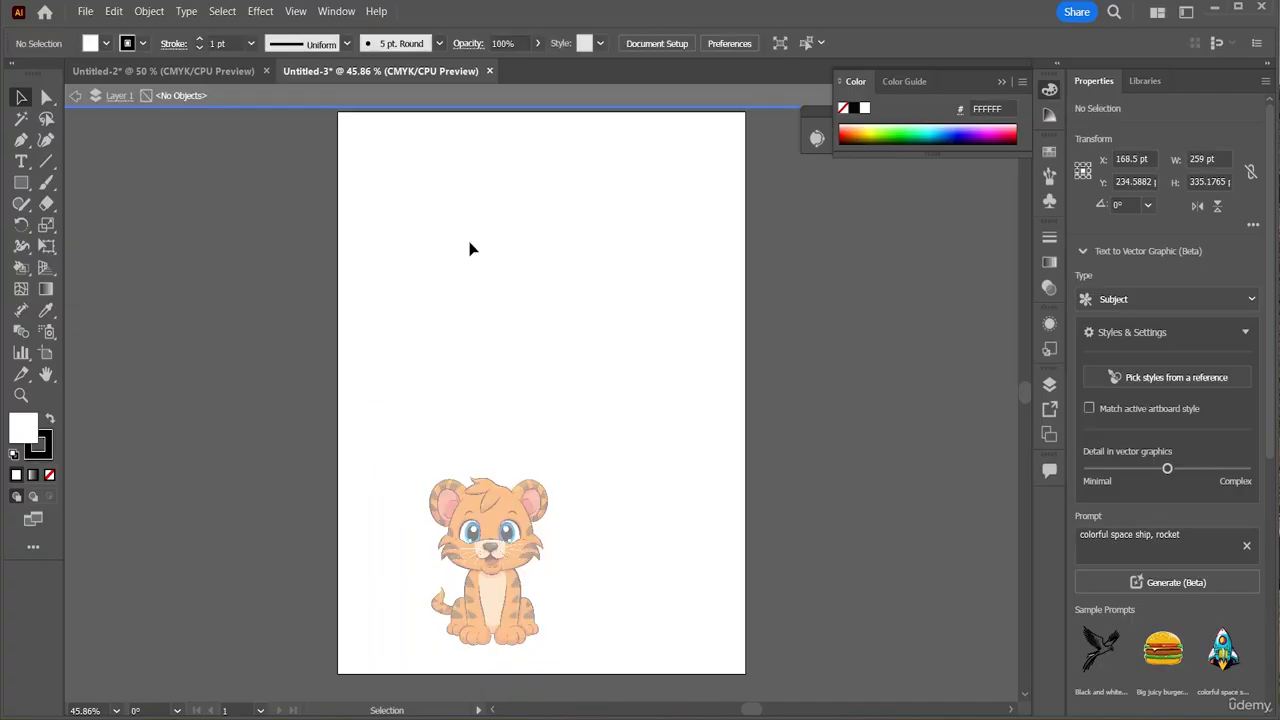
{"action": "key", "text": "Escape"}
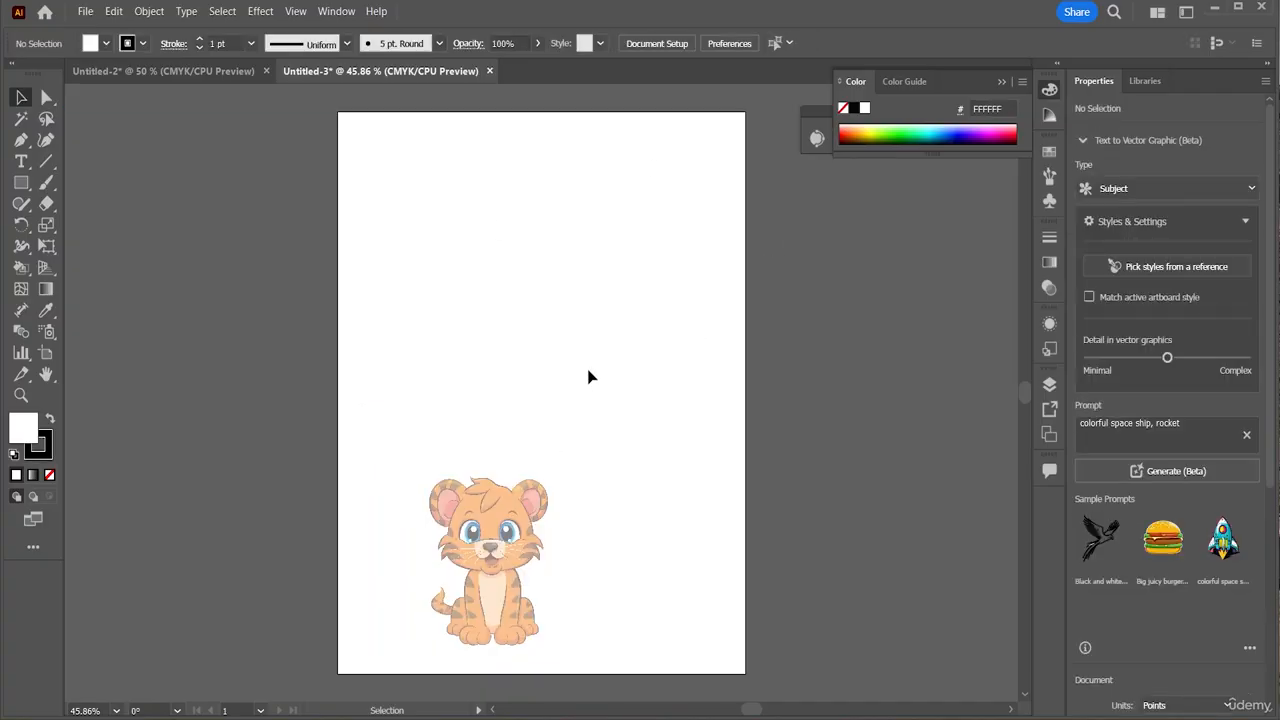
Move and enlarge the tiger to about 419.88 × 559 pt, filling most of the page
{"action": "mouse_move", "coordinate": [495, 545]}
{"action": "left_mouse_down"}
{"action": "mouse_move", "coordinate": [535, 367]}
{"action": "mouse_move", "coordinate": [516, 326]}
{"action": "left_mouse_up"}
{"action": "left_click_drag", "start_coordinate": [578, 435], "coordinate": [688, 562]}
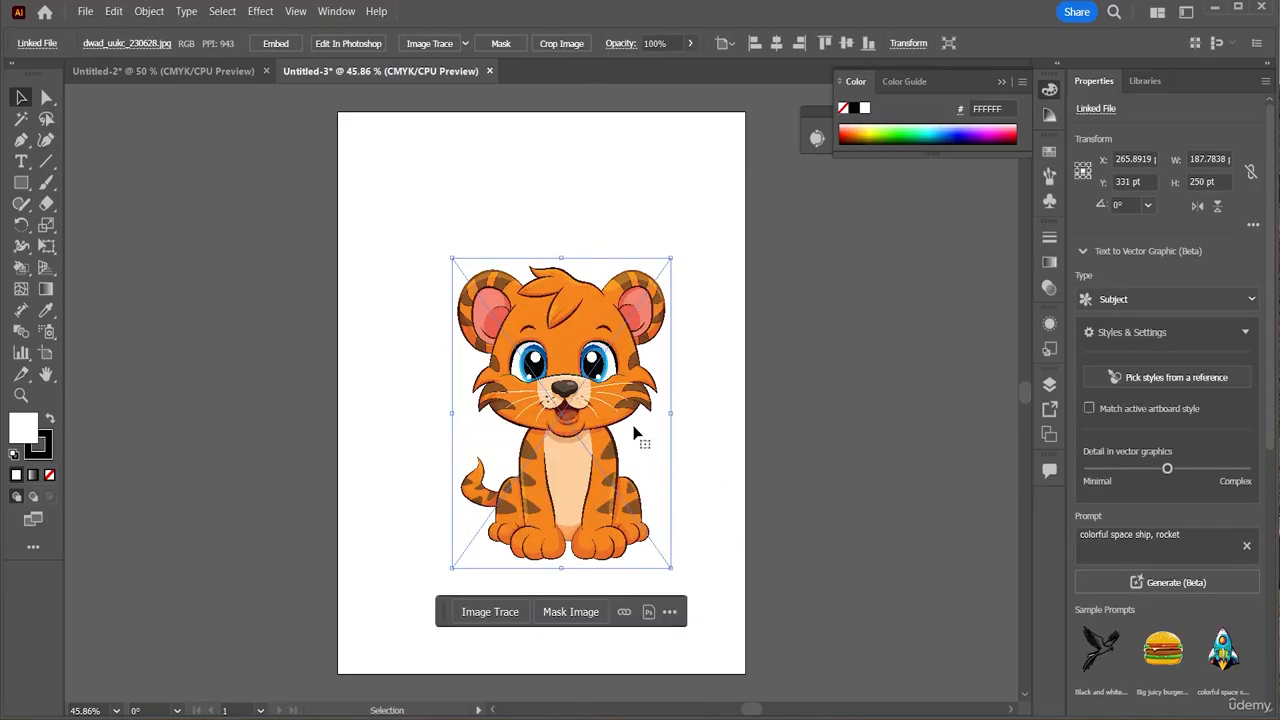
{"action": "left_click_drag", "start_coordinate": [606, 403], "coordinate": [572, 372]}
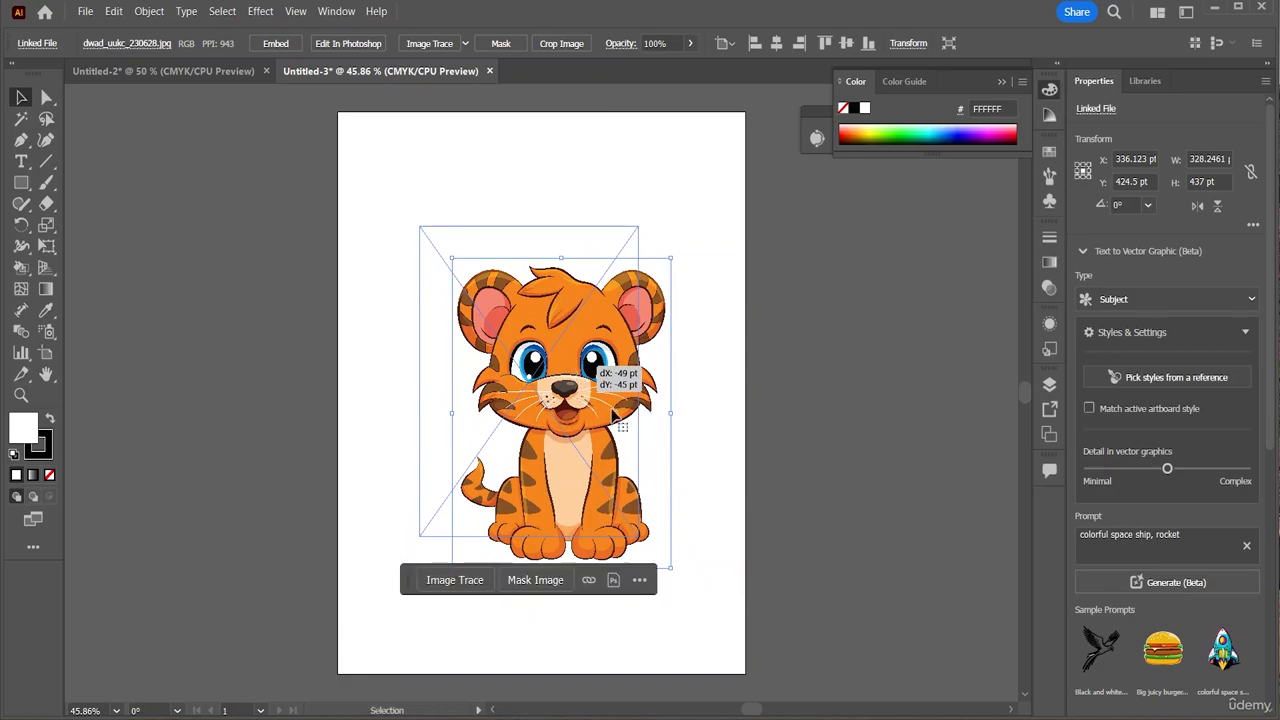
{"action": "mouse_move", "coordinate": [640, 538]}
{"action": "left_mouse_down"}
{"action": "mouse_move", "coordinate": [680, 583]}
{"action": "mouse_move", "coordinate": [712, 578]}
{"action": "left_mouse_up"}
Centre the tiger and Image Trace it, accepting the large-image warning
{"action": "mouse_move", "coordinate": [596, 404]}
{"action": "left_mouse_down"}
{"action": "mouse_move", "coordinate": [577, 349]}
{"action": "mouse_move", "coordinate": [545, 348]}
{"action": "mouse_move", "coordinate": [554, 358]}
{"action": "left_mouse_up"}
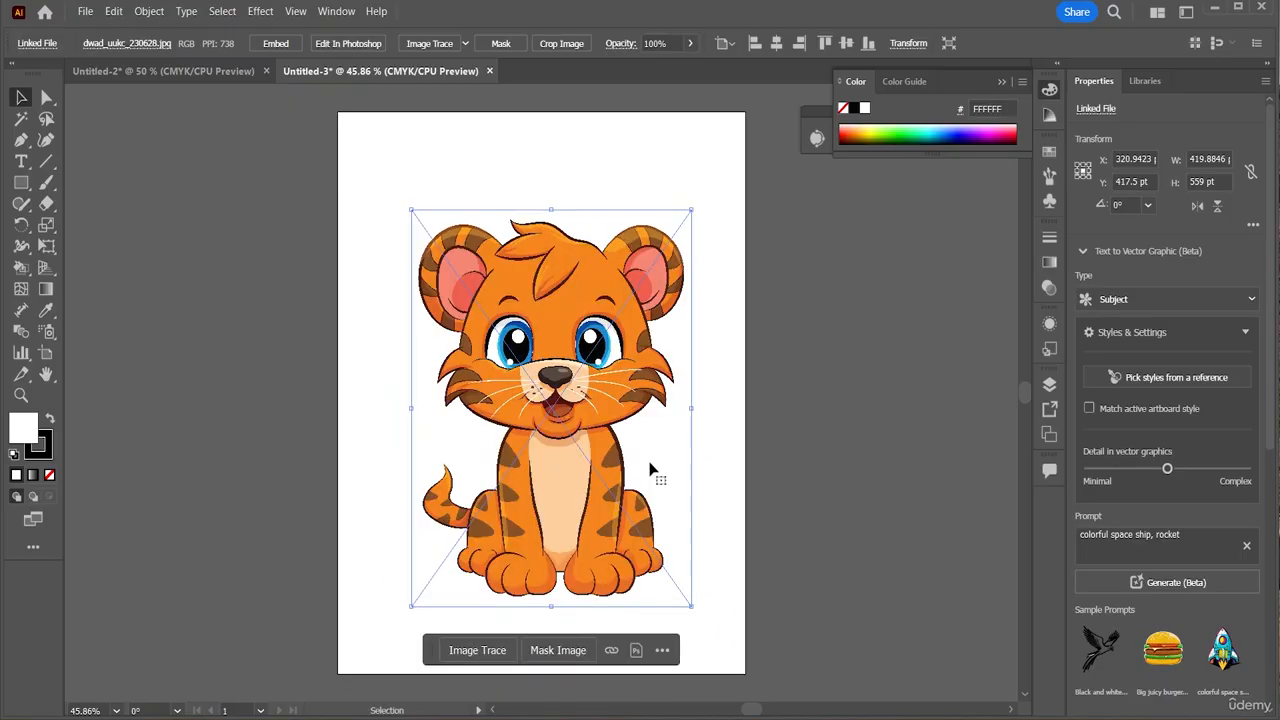
{"action": "left_click", "coordinate": [592, 412]}
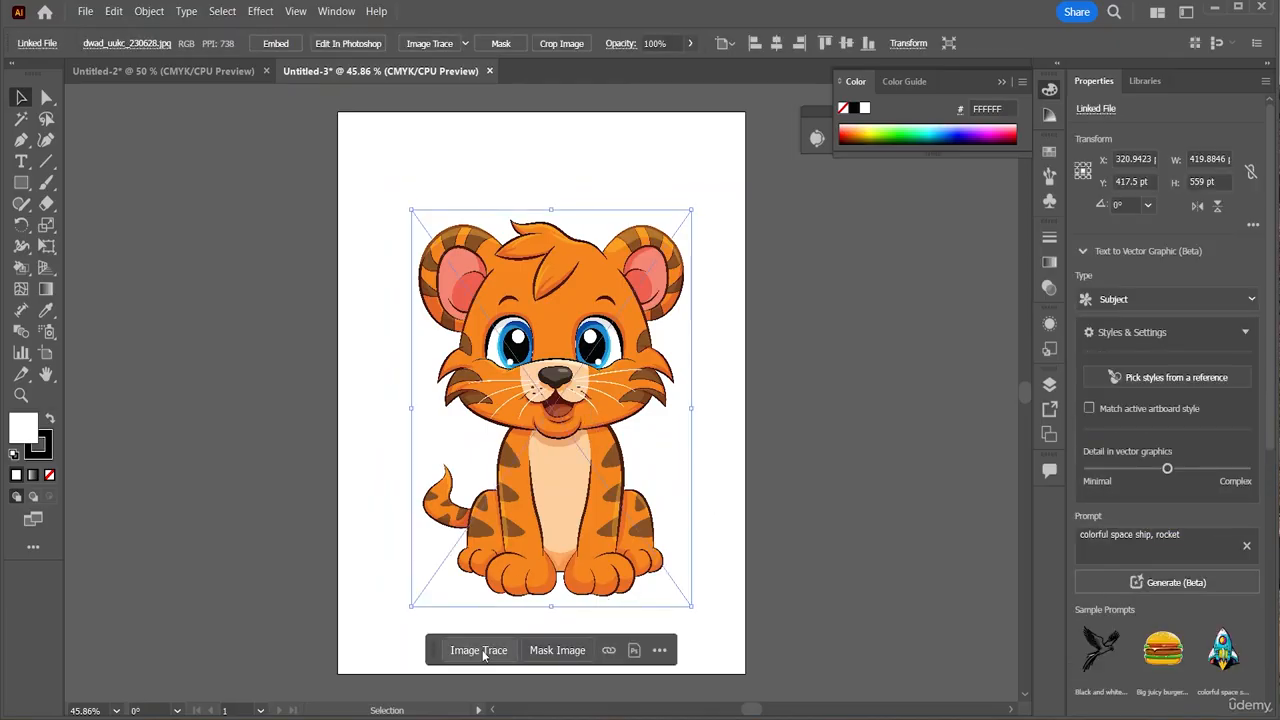
{"action": "left_click", "coordinate": [432, 45]}
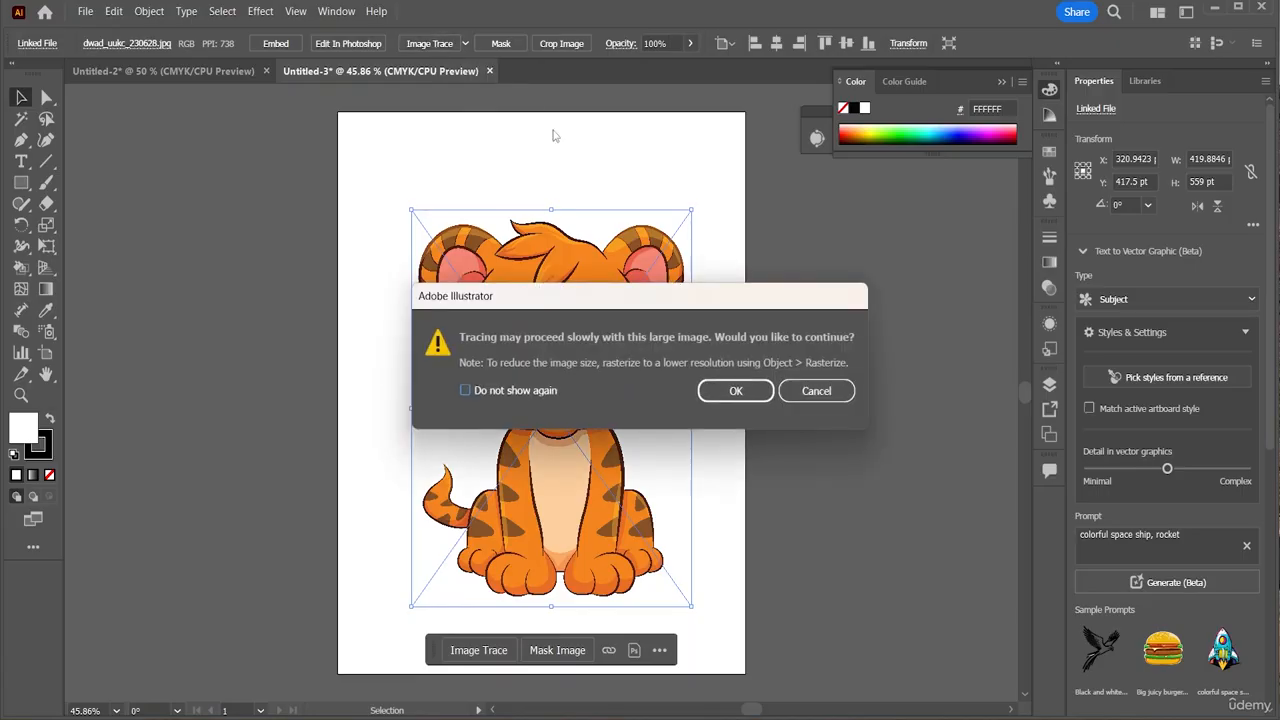
{"action": "left_click", "coordinate": [728, 389]}
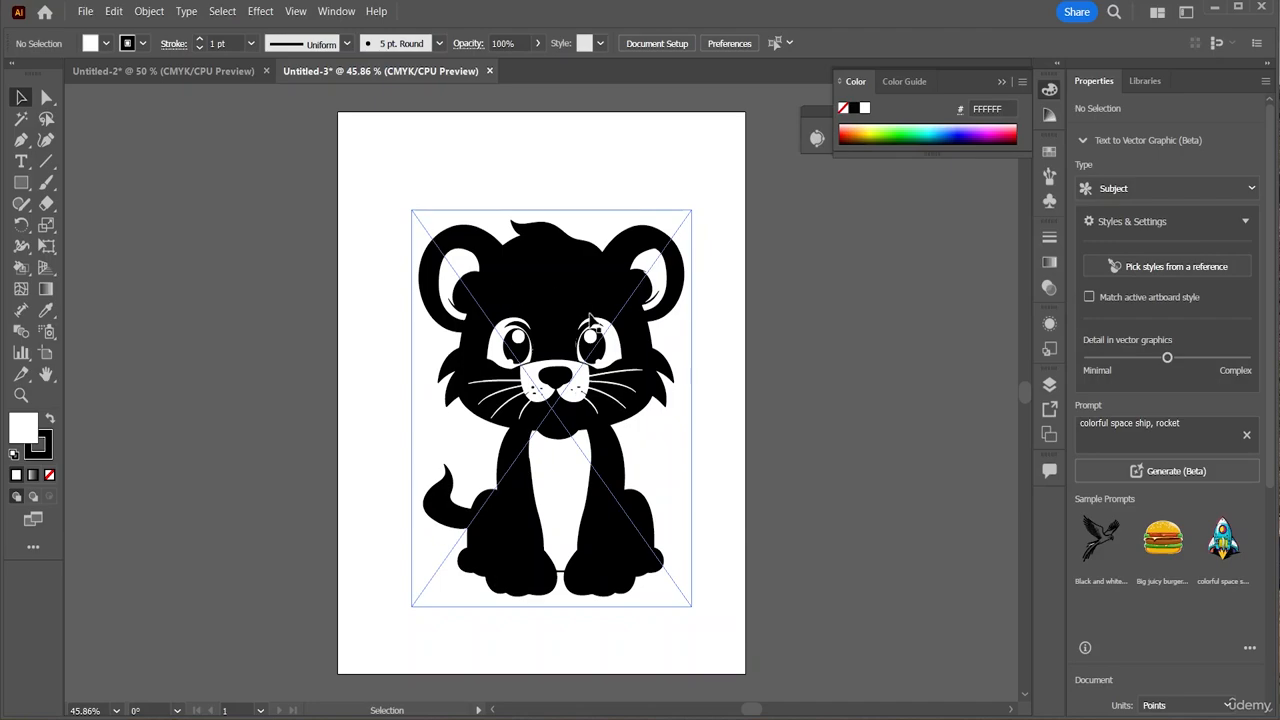
{"action": "left_click", "coordinate": [155, 72]}
{"action": "left_click", "coordinate": [312, 72]}
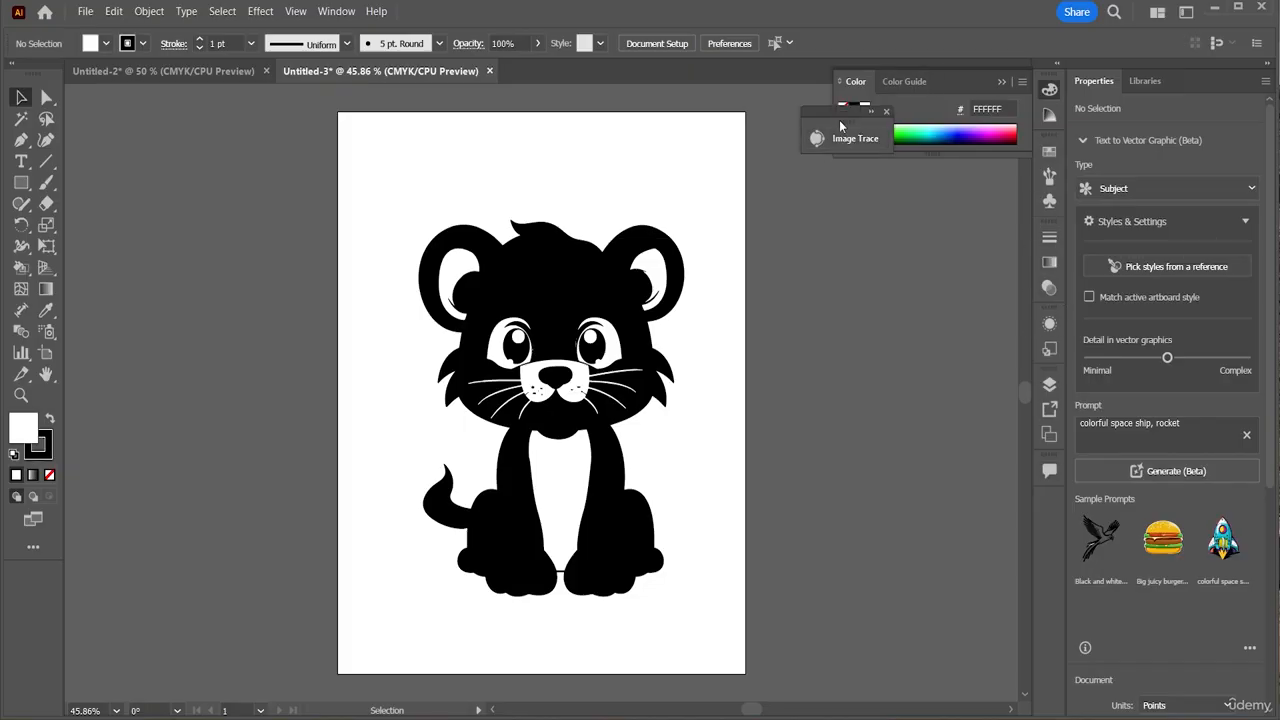
Dock the Image Trace panel, select the traced tiger and set Mode to Color
{"action": "mouse_move", "coordinate": [838, 108]}
{"action": "left_mouse_down"}
{"action": "mouse_move", "coordinate": [1029, 436]}
{"action": "mouse_move", "coordinate": [1030, 510]}
{"action": "left_mouse_up"}
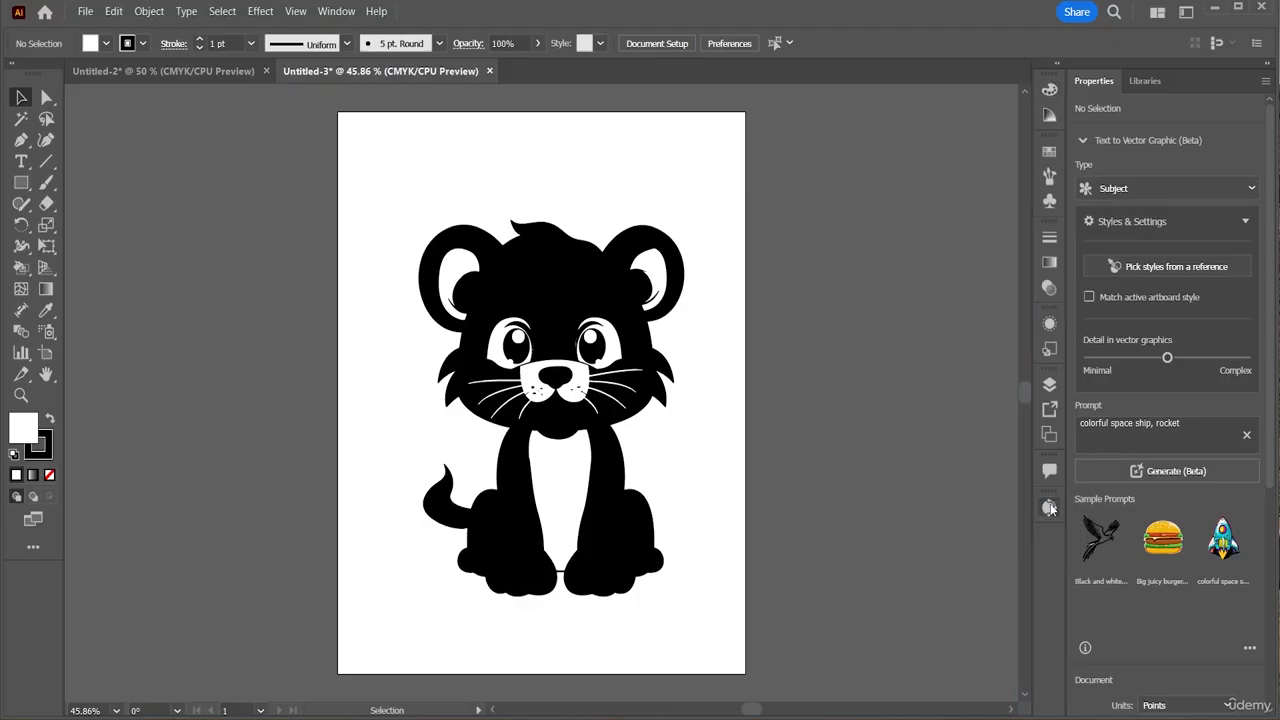
{"action": "left_click", "coordinate": [1050, 508]}
{"action": "left_click", "coordinate": [617, 367]}
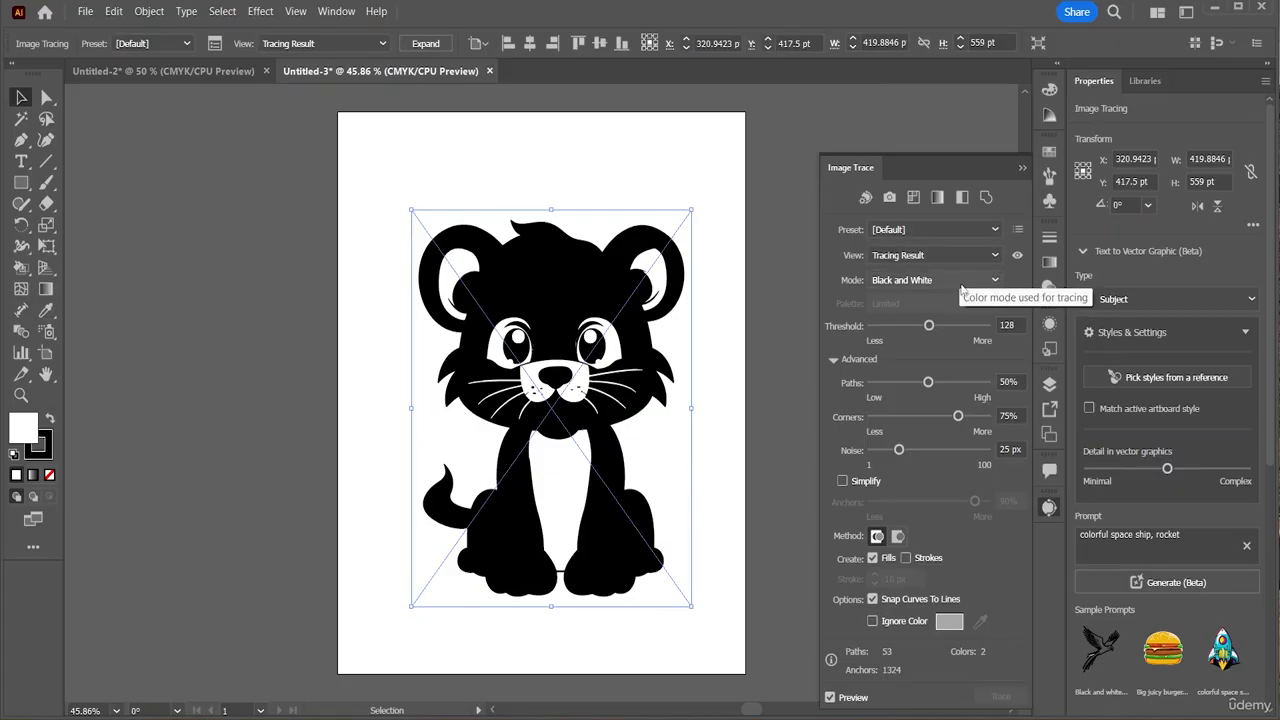
{"action": "left_click", "coordinate": [961, 283]}
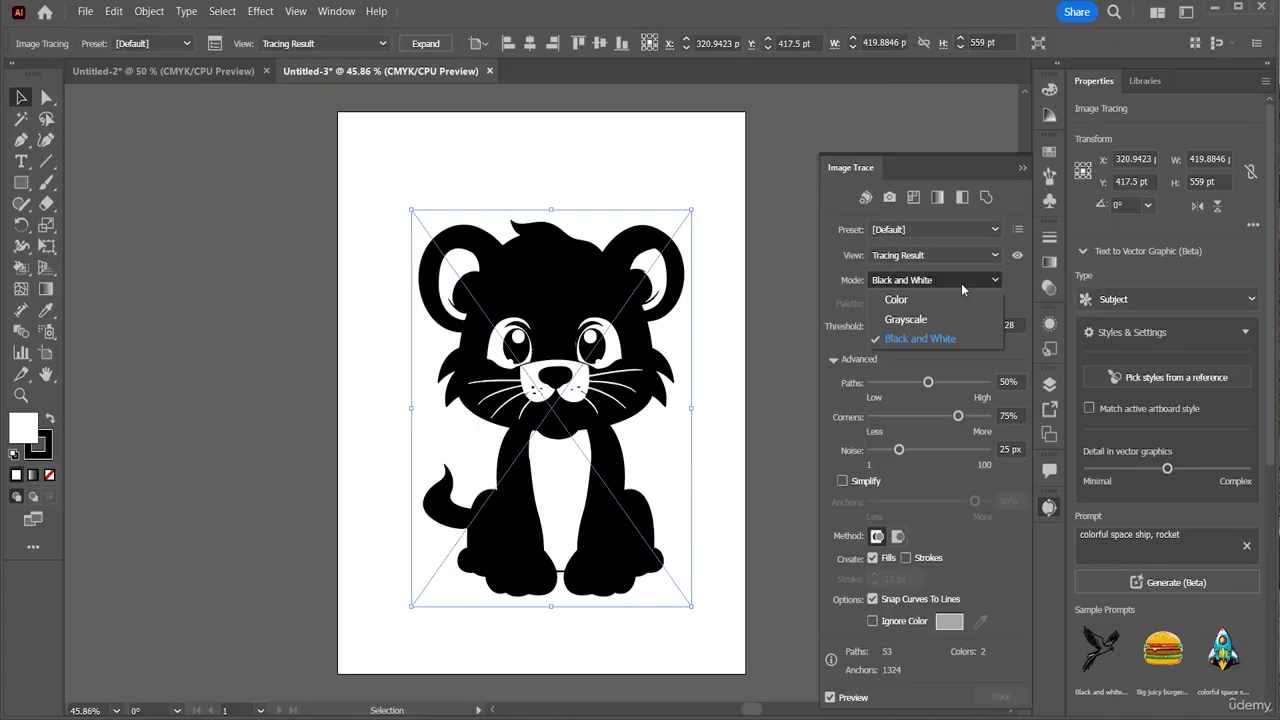
{"action": "left_click", "coordinate": [912, 300]}
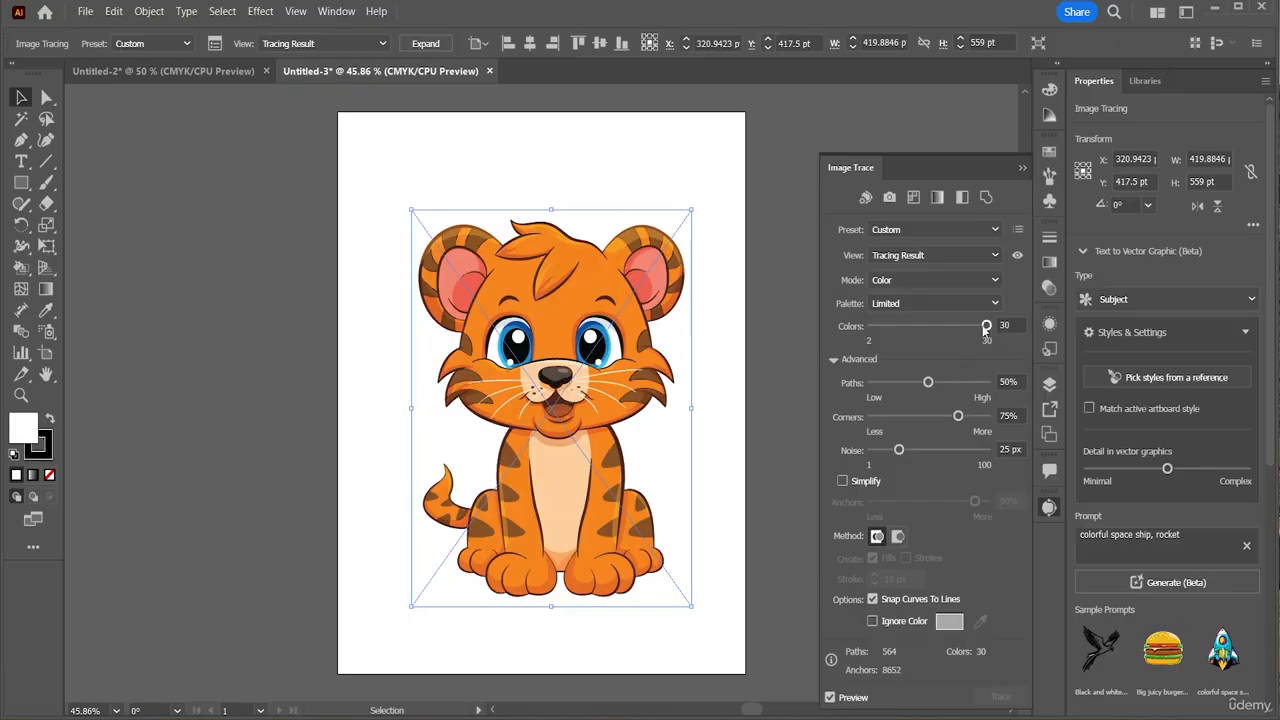
Set trace Colors 20, Paths 80%, Corners 15%, Noise 10 px, Ignore Color on, Limited palette
{"action": "left_click_drag", "start_coordinate": [986, 325], "coordinate": [940, 328]}
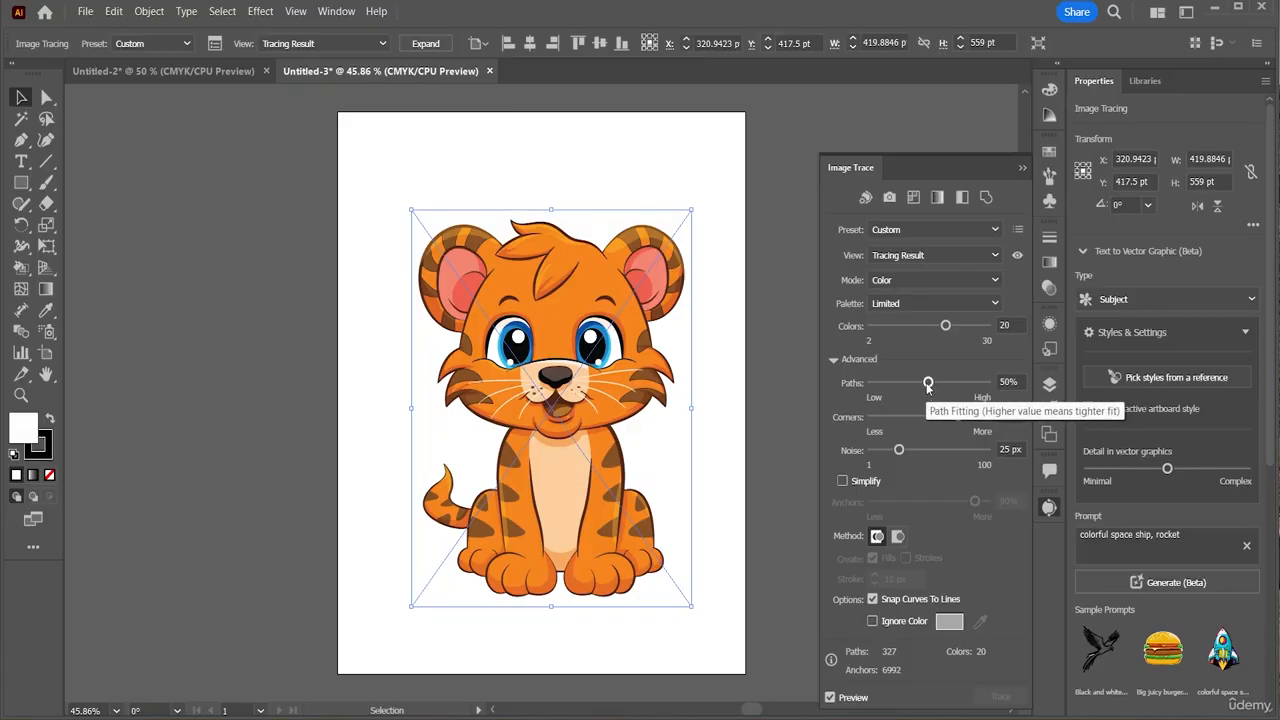
{"action": "left_click_drag", "start_coordinate": [928, 383], "coordinate": [962, 383]}
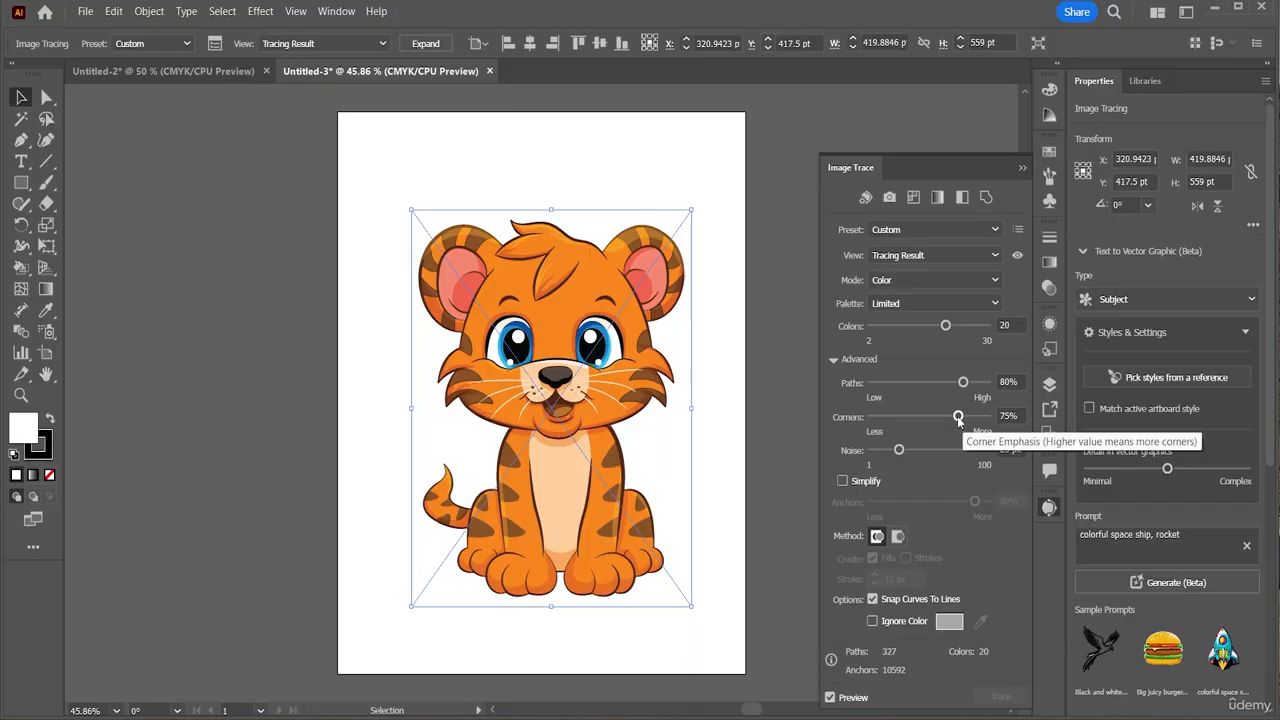
{"action": "left_click_drag", "start_coordinate": [958, 417], "coordinate": [943, 418]}
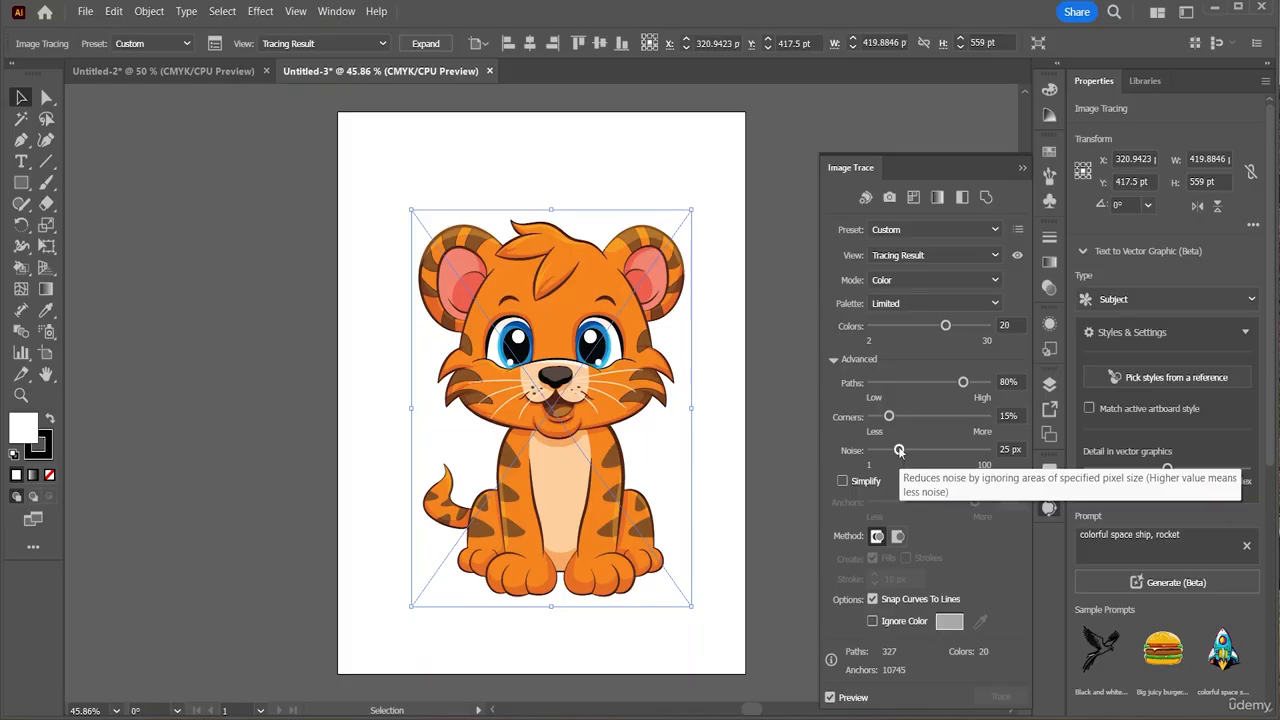
{"action": "left_click_drag", "start_coordinate": [899, 450], "coordinate": [882, 452]}
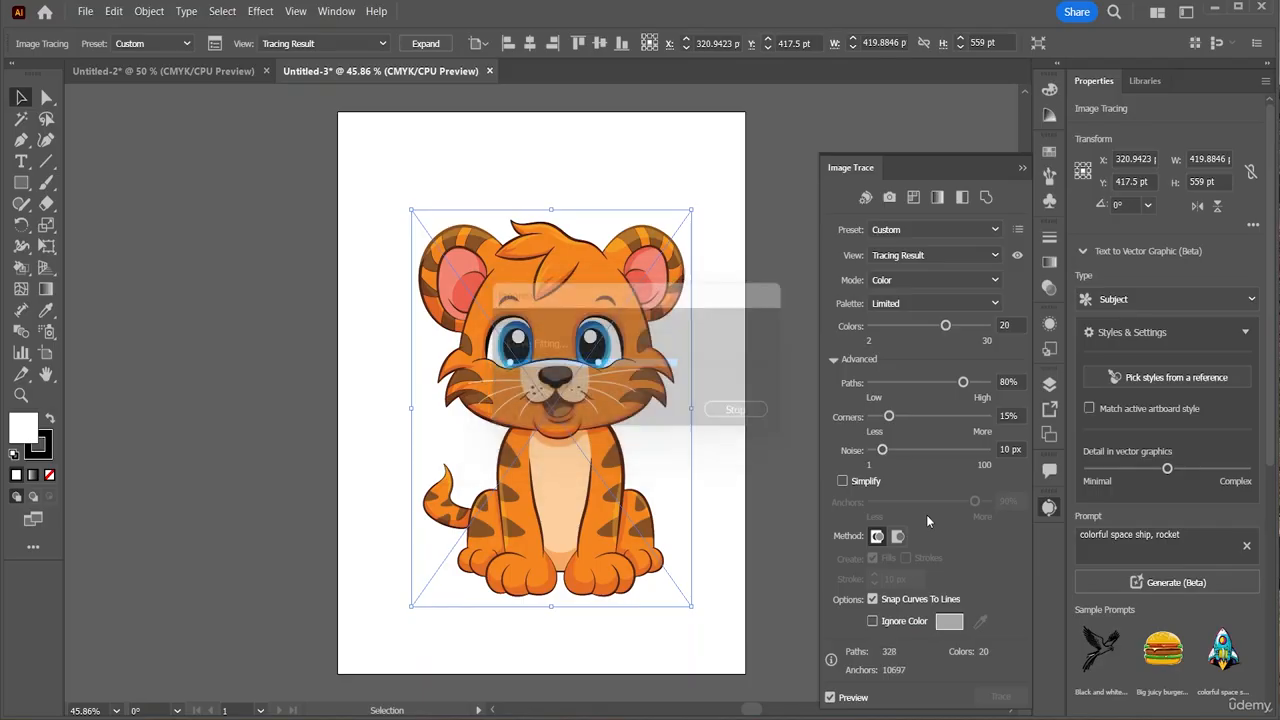
{"action": "left_click", "coordinate": [872, 621]}
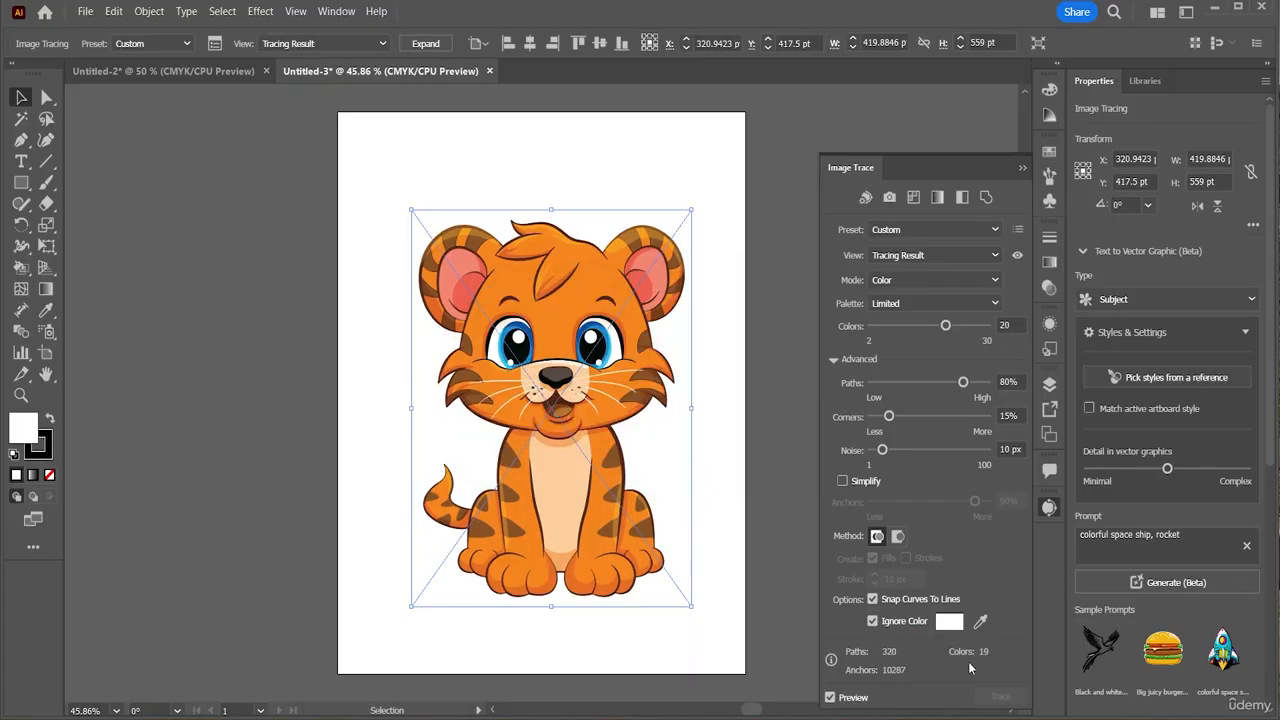
{"action": "left_click", "coordinate": [906, 308]}
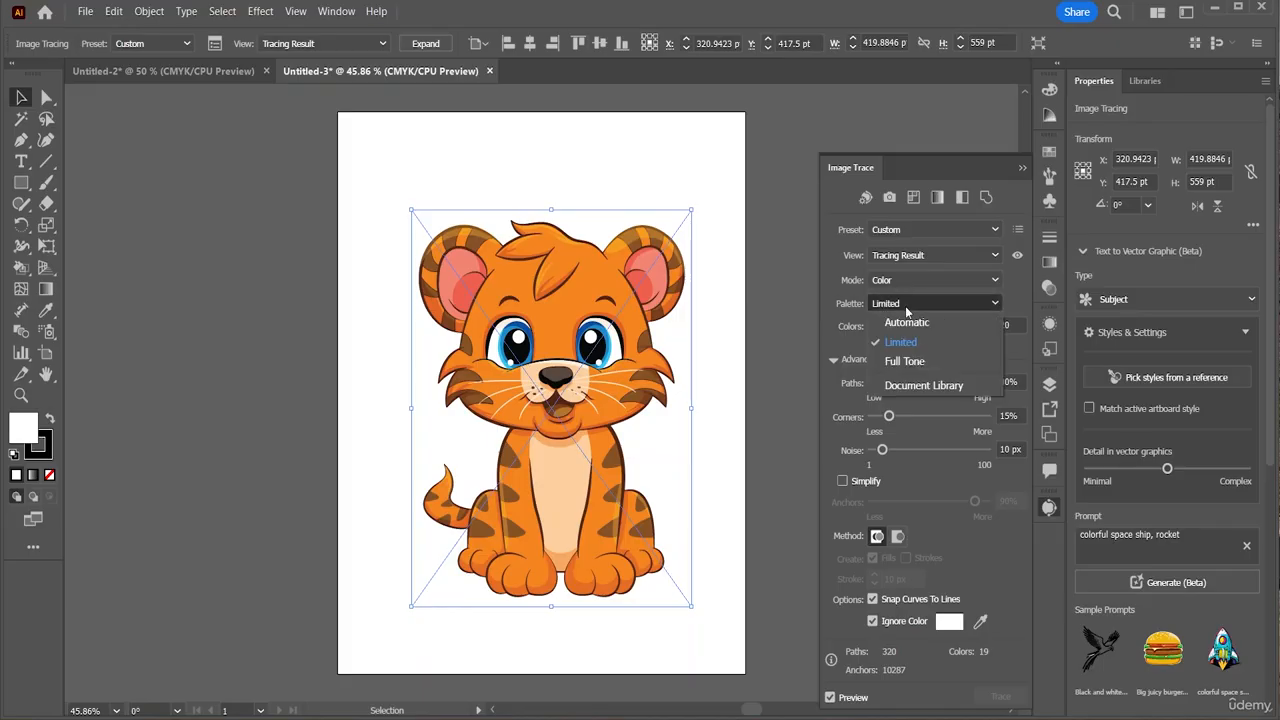
{"action": "left_click", "coordinate": [828, 281]}
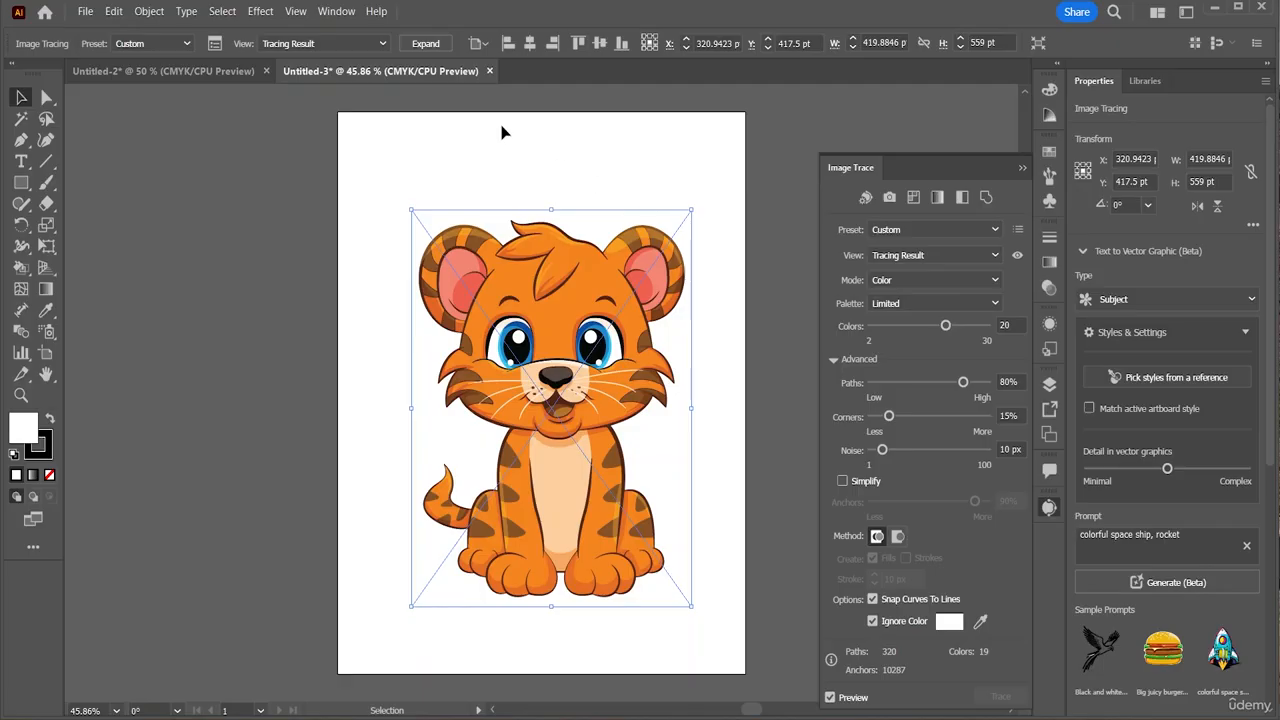
Expand the tiger trace into vector shapes, then select its cream belly shape
{"action": "left_click", "coordinate": [436, 47]}
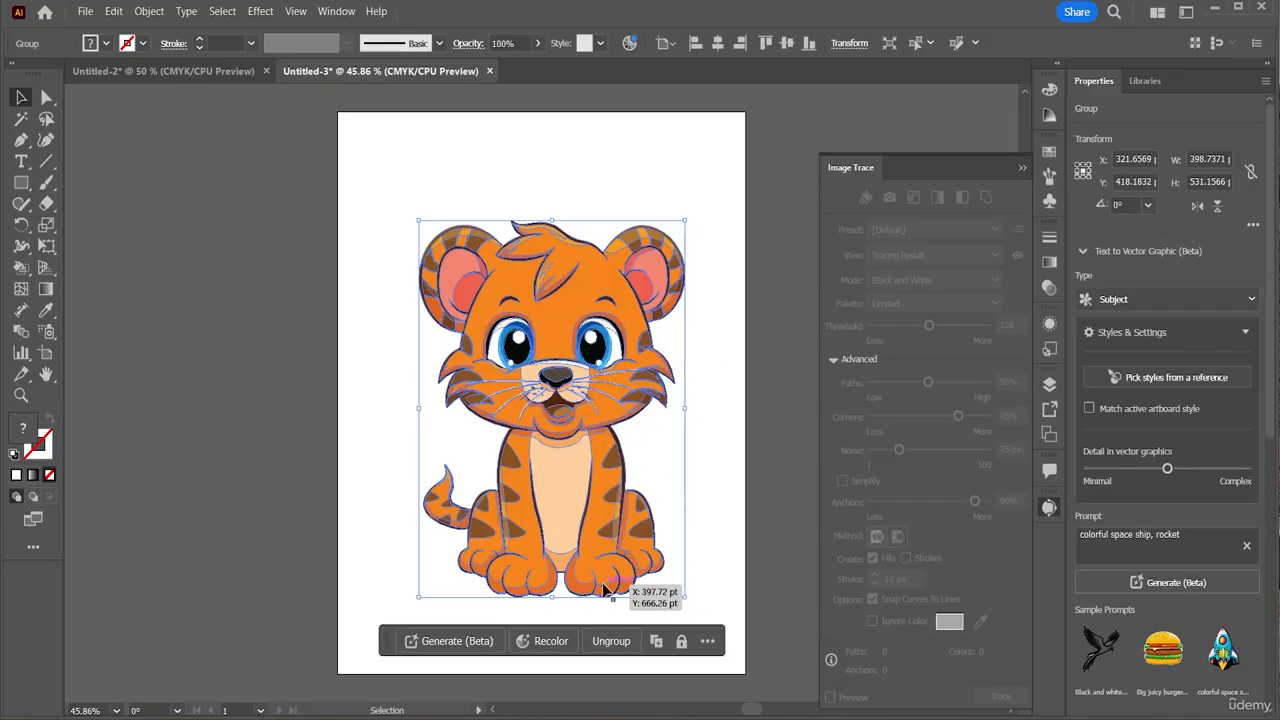
{"action": "left_click", "coordinate": [713, 572]}
{"action": "left_click", "coordinate": [622, 529]}
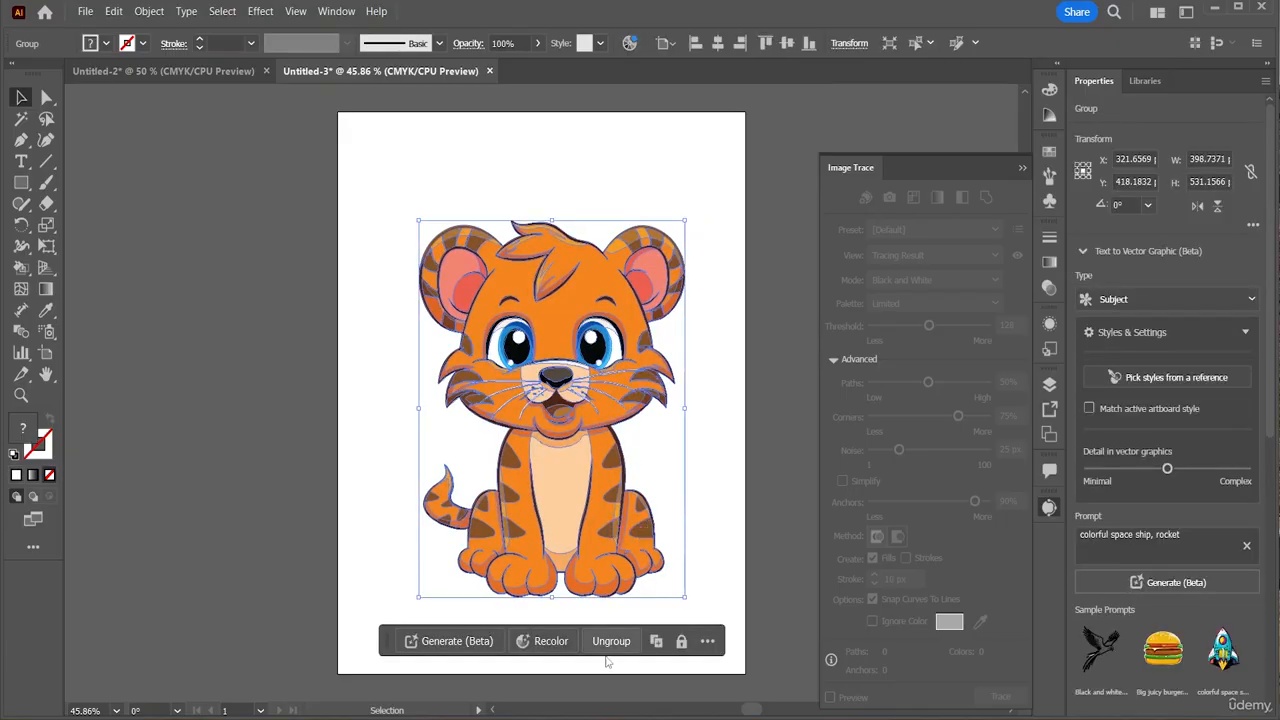
{"action": "left_click", "coordinate": [703, 571]}
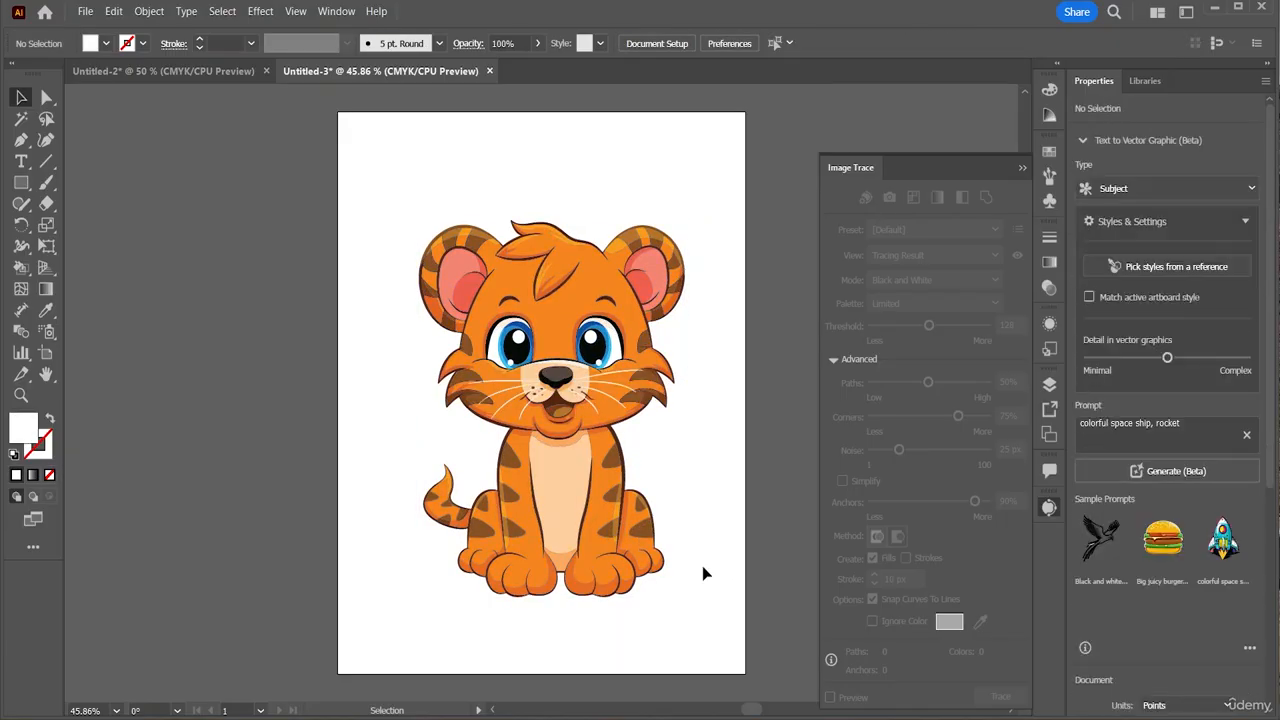
{"action": "left_click", "coordinate": [578, 503]}
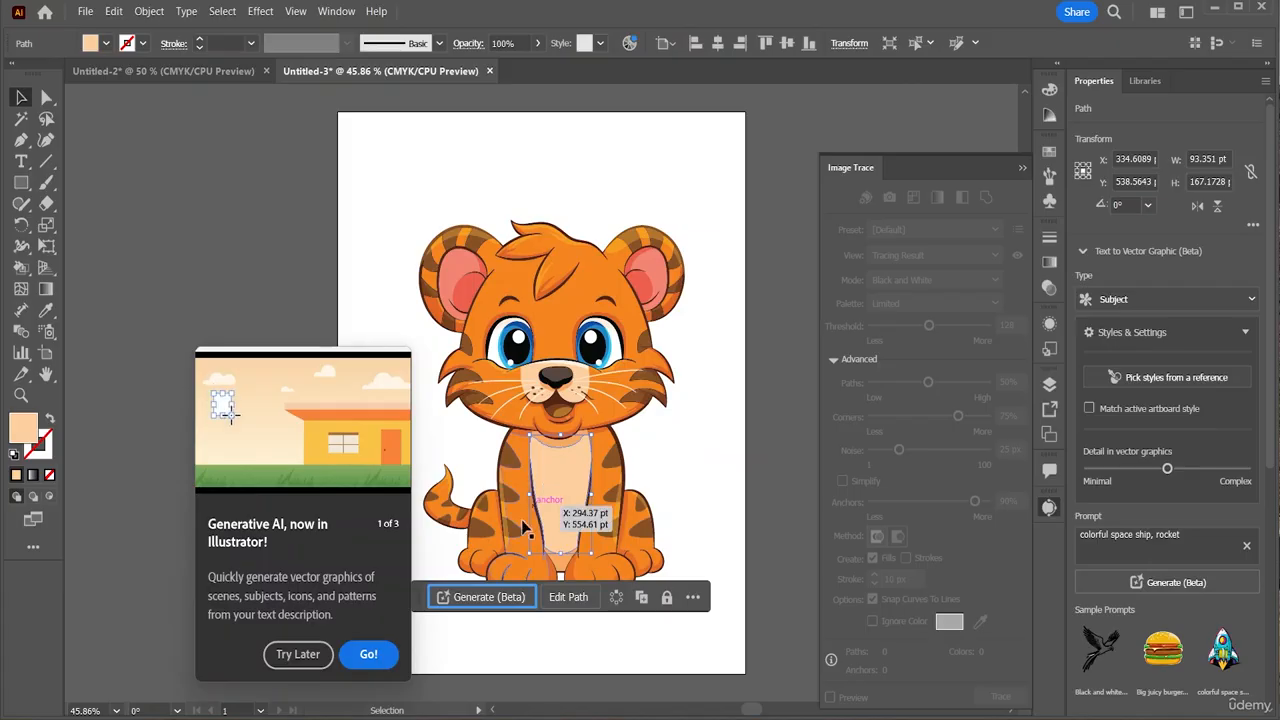
Close the pop-ups and try several fill colours on the tiger's belly in the Color panel
{"action": "left_click", "coordinate": [292, 658]}
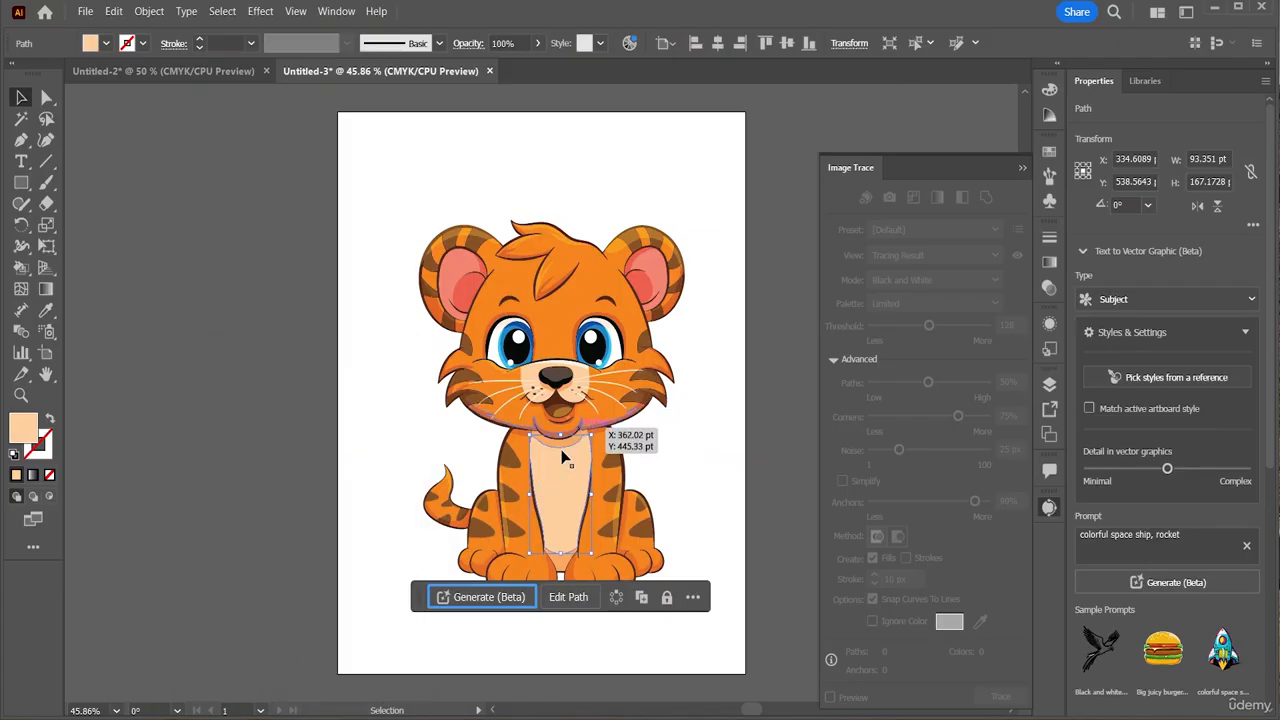
{"action": "left_click", "coordinate": [1022, 169]}
{"action": "left_click", "coordinate": [1049, 90]}
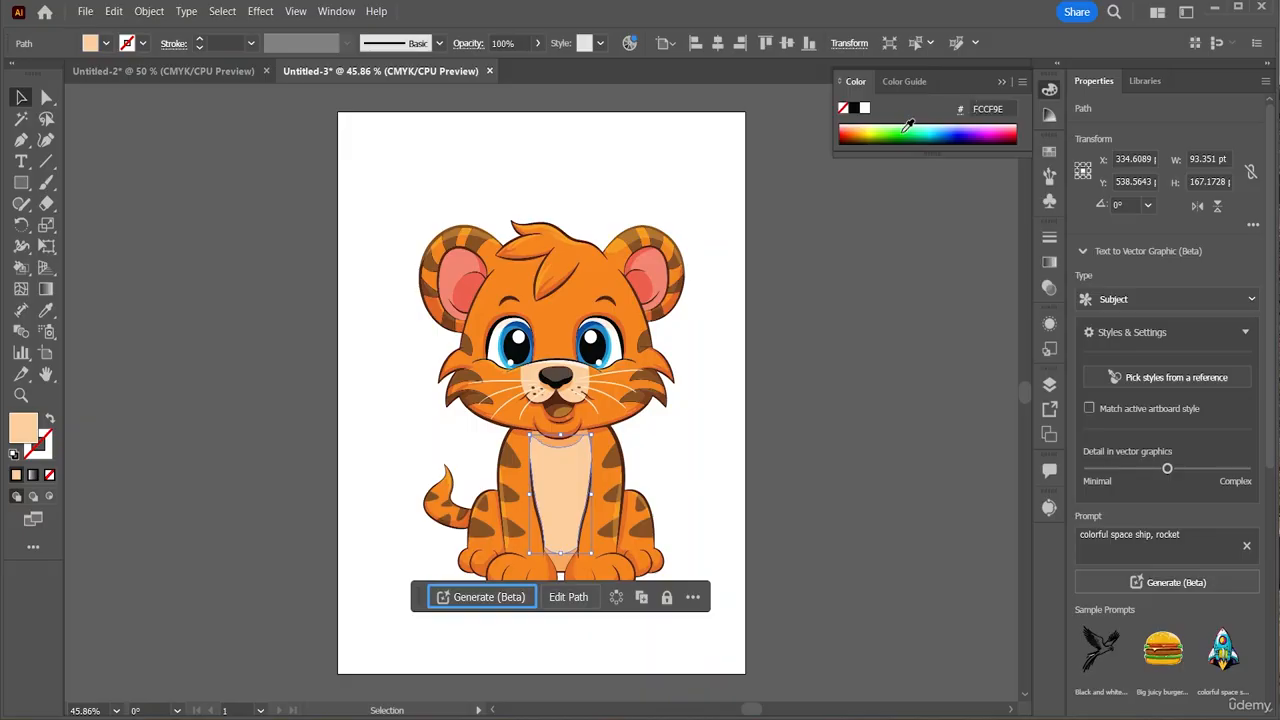
{"action": "left_click", "coordinate": [932, 125]}
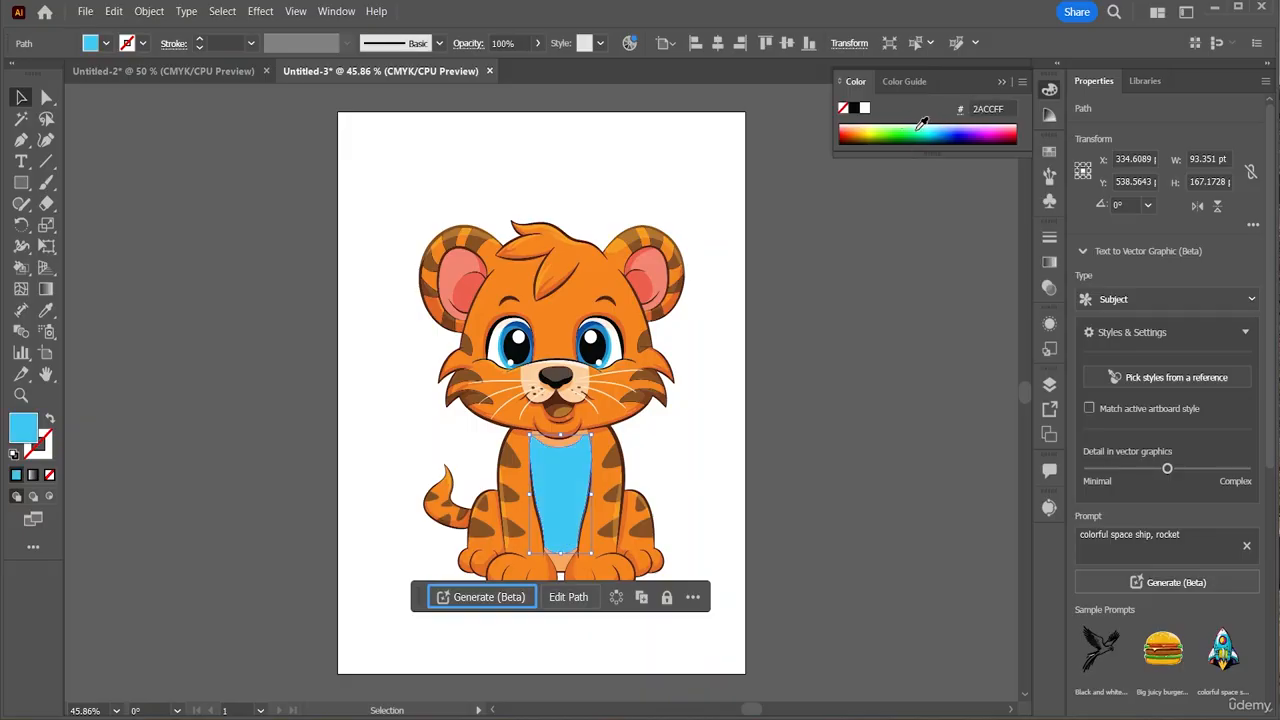
{"action": "left_click_drag", "start_coordinate": [924, 121], "coordinate": [867, 132]}
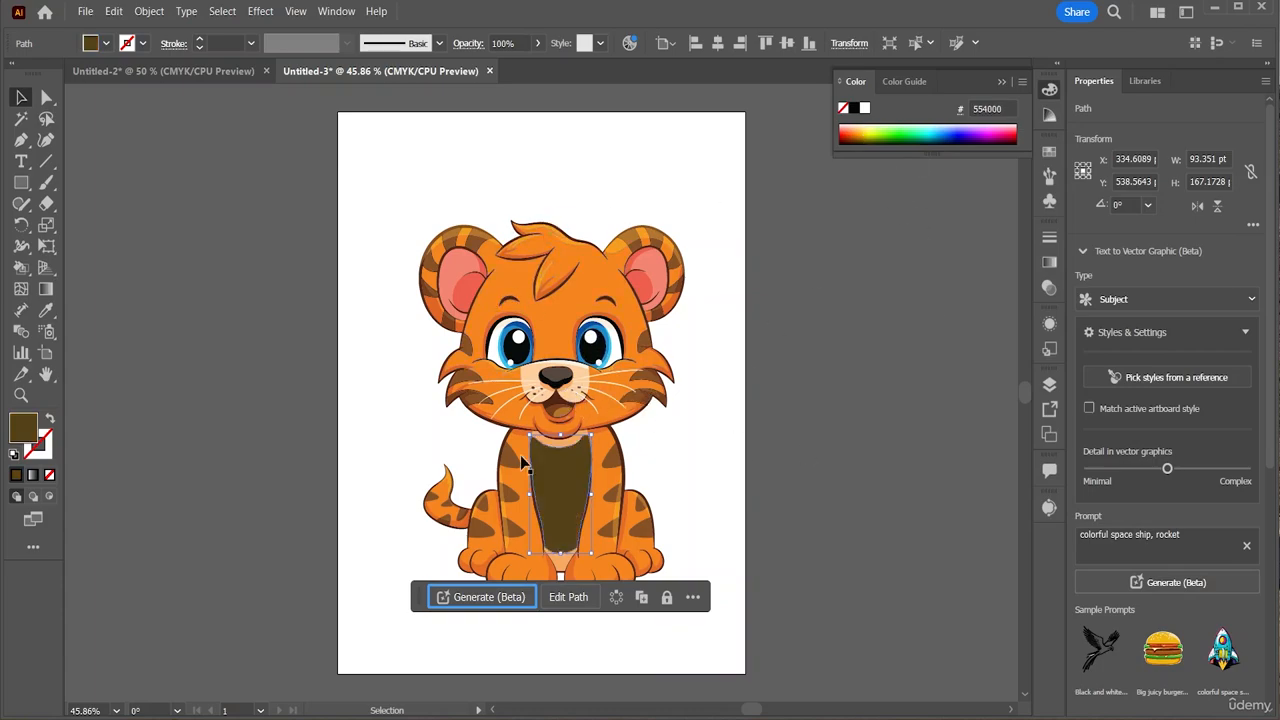
Colour the patch beside the tail light blue and the patch by the right paw teal
{"action": "double_click", "coordinate": [478, 526]}
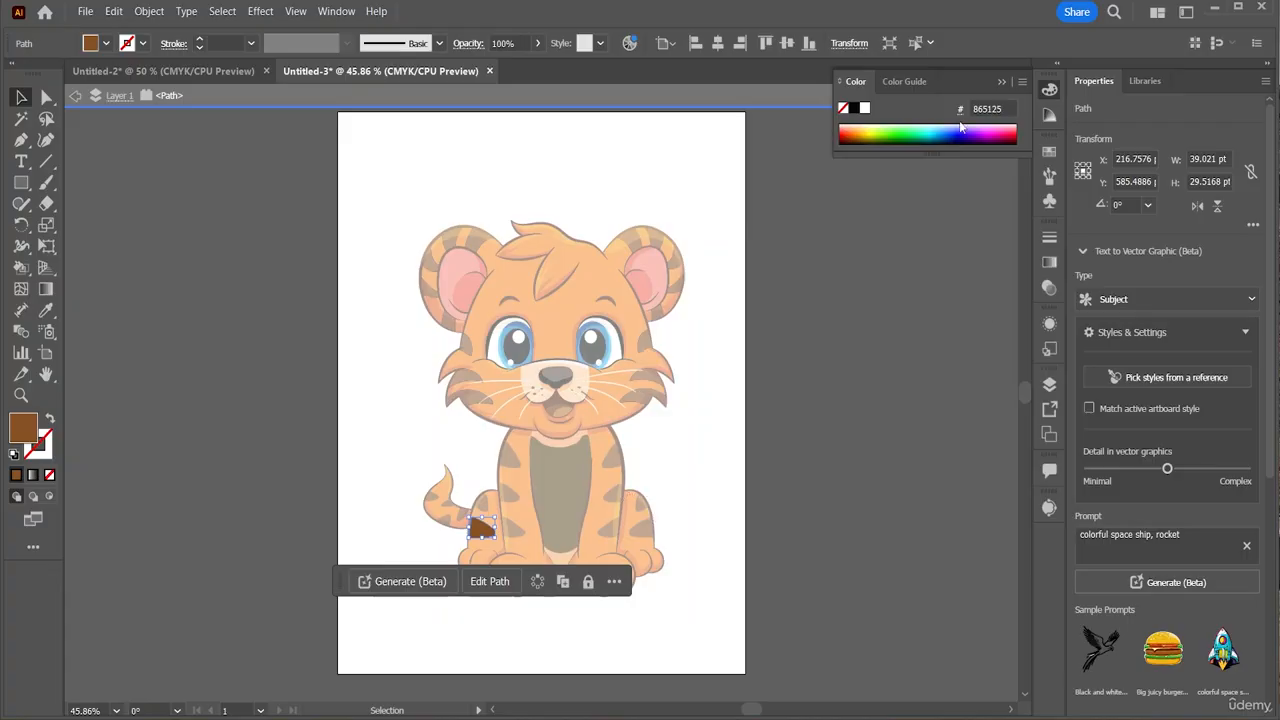
{"action": "left_click_drag", "start_coordinate": [920, 130], "coordinate": [931, 127]}
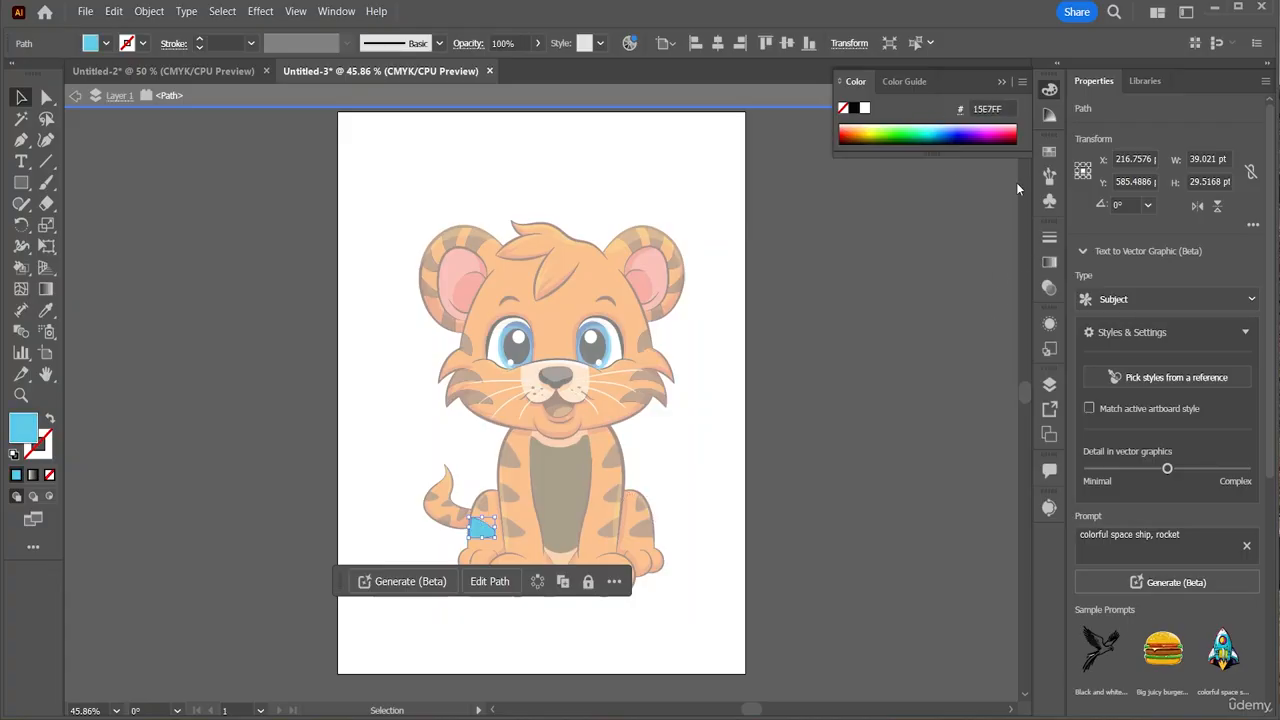
{"action": "left_click", "coordinate": [953, 258]}
{"action": "double_click", "coordinate": [782, 397]}
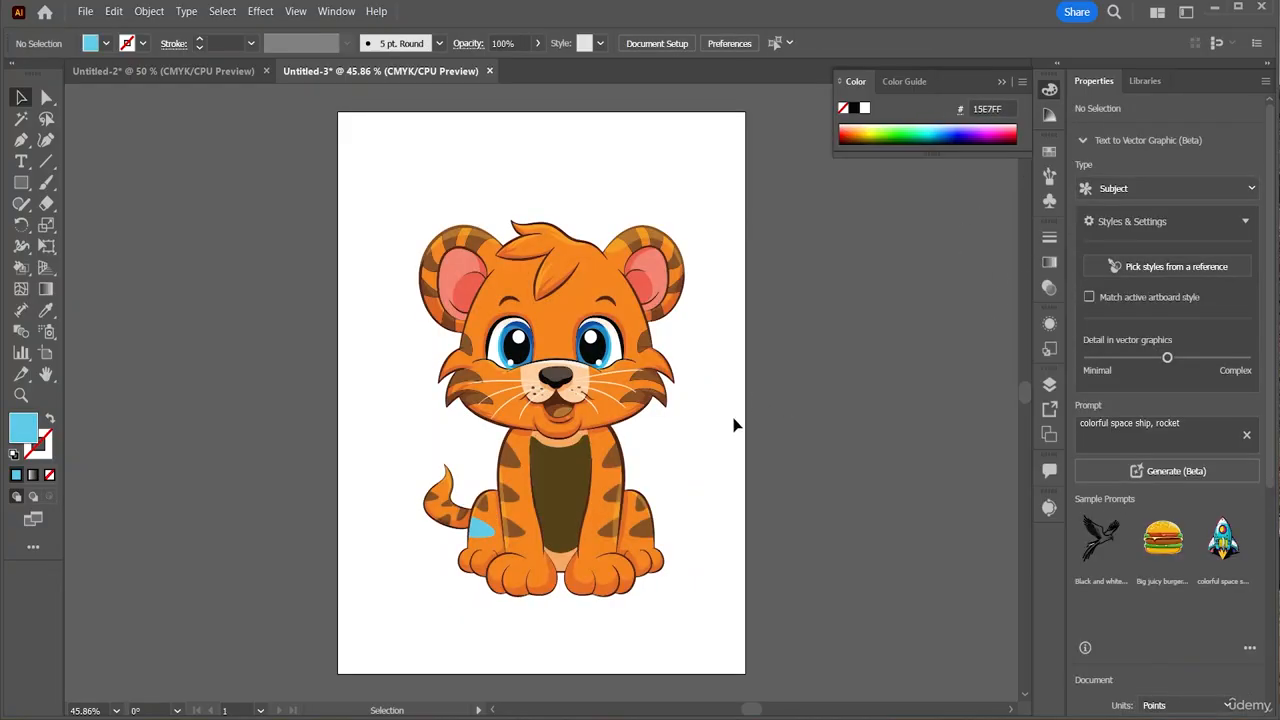
{"action": "left_click", "coordinate": [645, 530]}
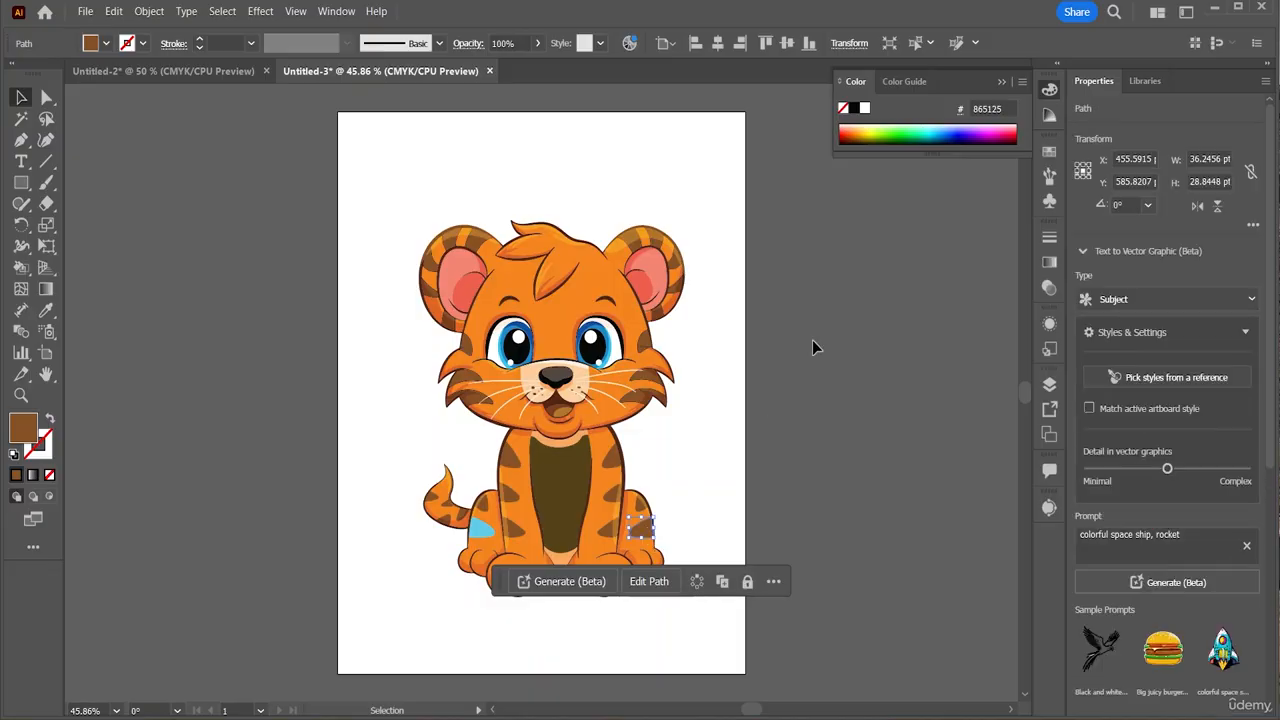
{"action": "left_click", "coordinate": [927, 127]}
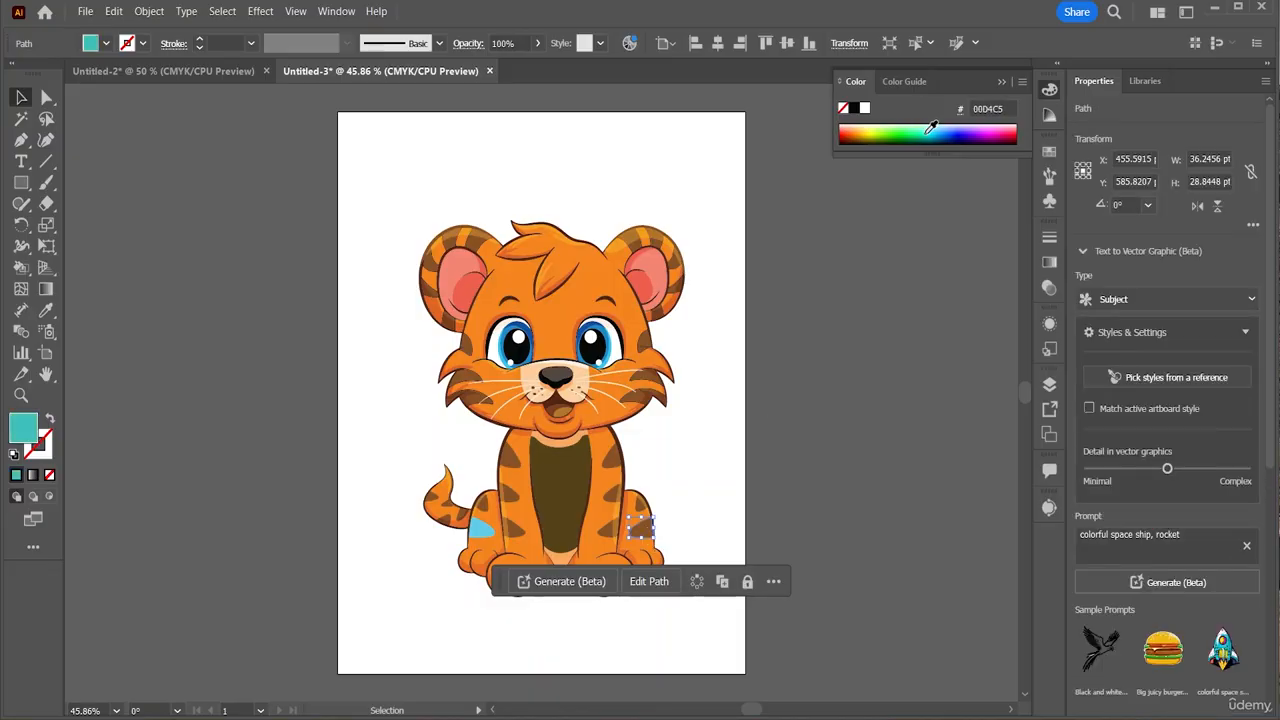
{"action": "left_click", "coordinate": [793, 424]}
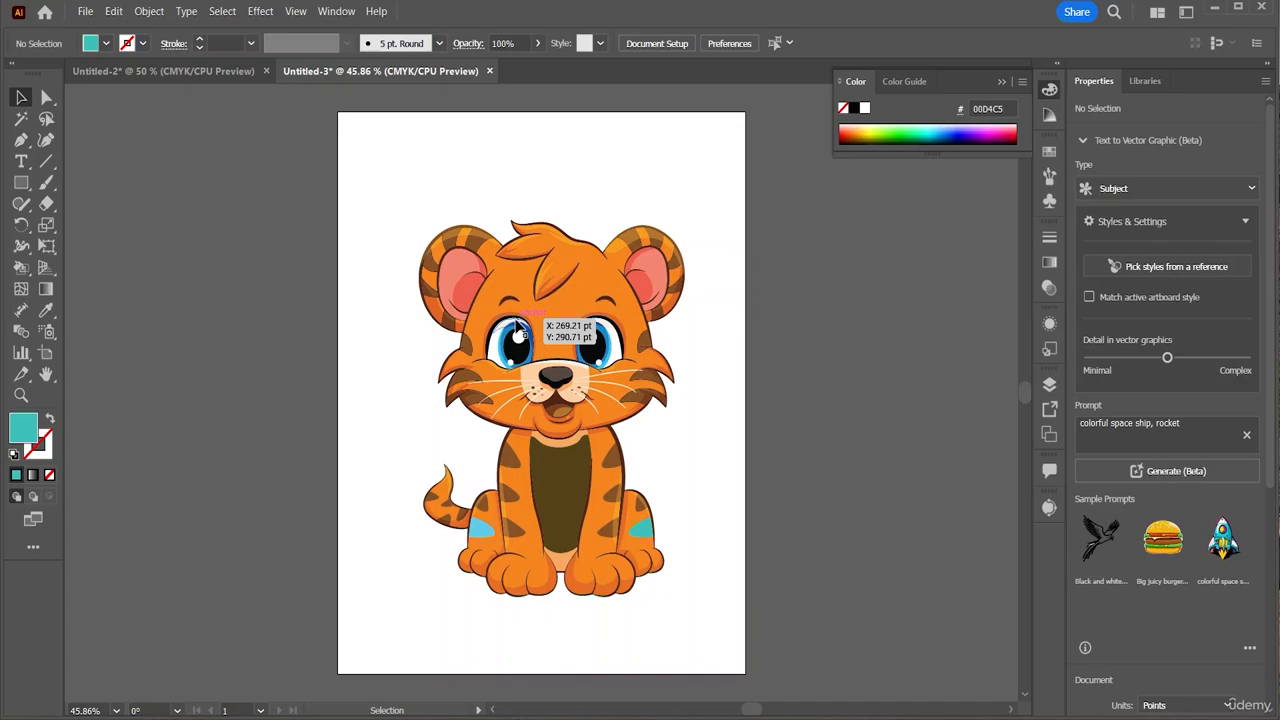
Darken the tiger's left inner ear to deep brick red A53F35
{"action": "left_click", "coordinate": [546, 268]}
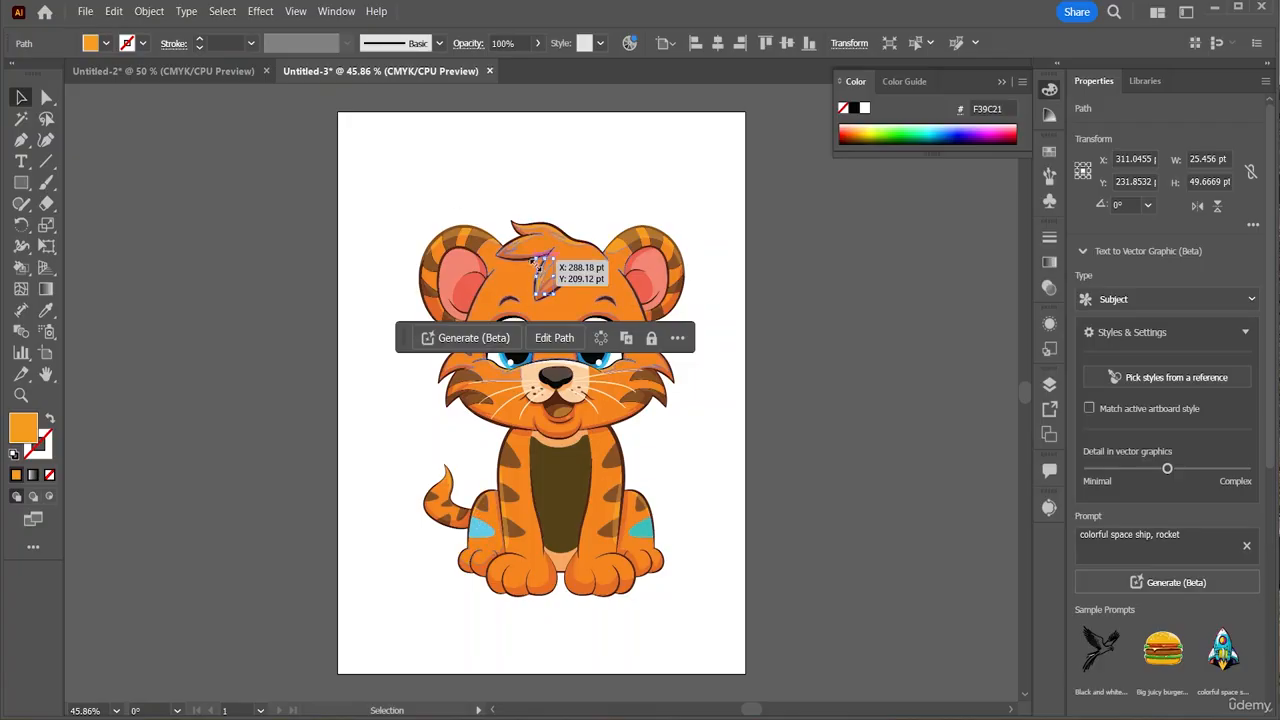
{"action": "left_click", "coordinate": [467, 357]}
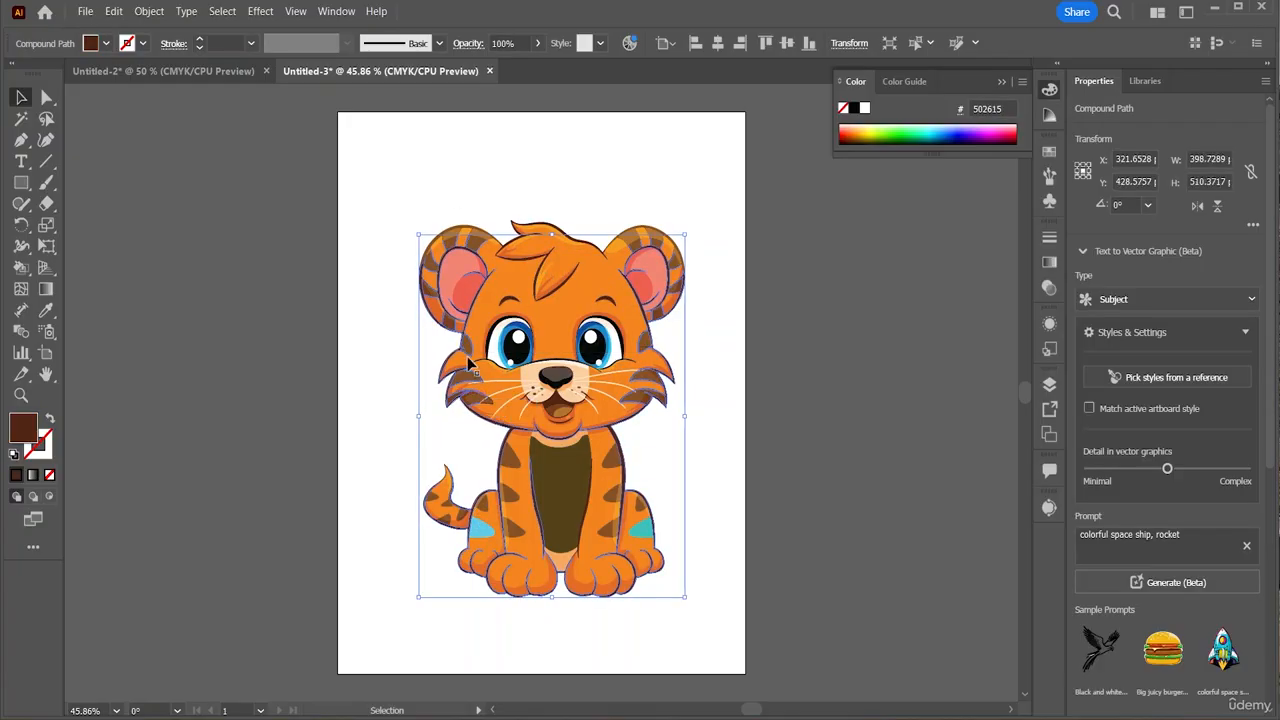
{"action": "left_click", "coordinate": [458, 278]}
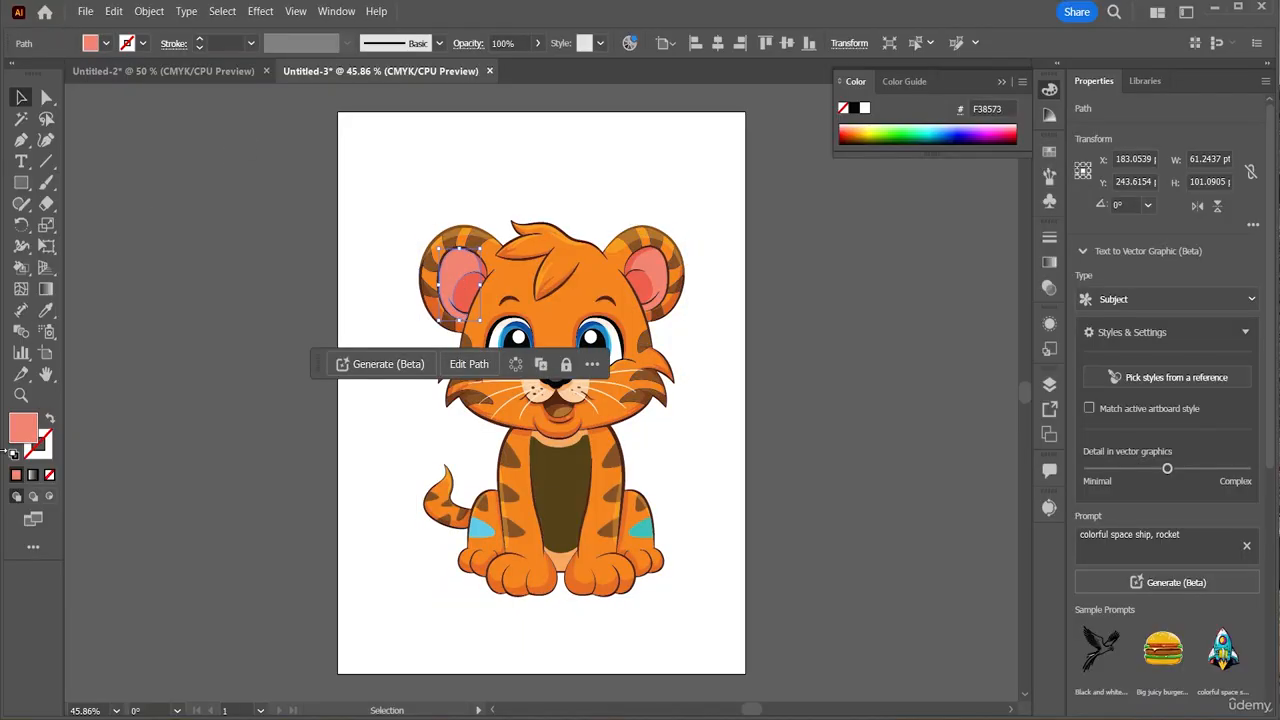
{"action": "double_click", "coordinate": [24, 430]}
{"action": "mouse_move", "coordinate": [520, 340]}
{"action": "left_mouse_down"}
{"action": "mouse_move", "coordinate": [537, 303]}
{"action": "mouse_move", "coordinate": [546, 341]}
{"action": "left_mouse_up"}
{"action": "left_click", "coordinate": [816, 259]}
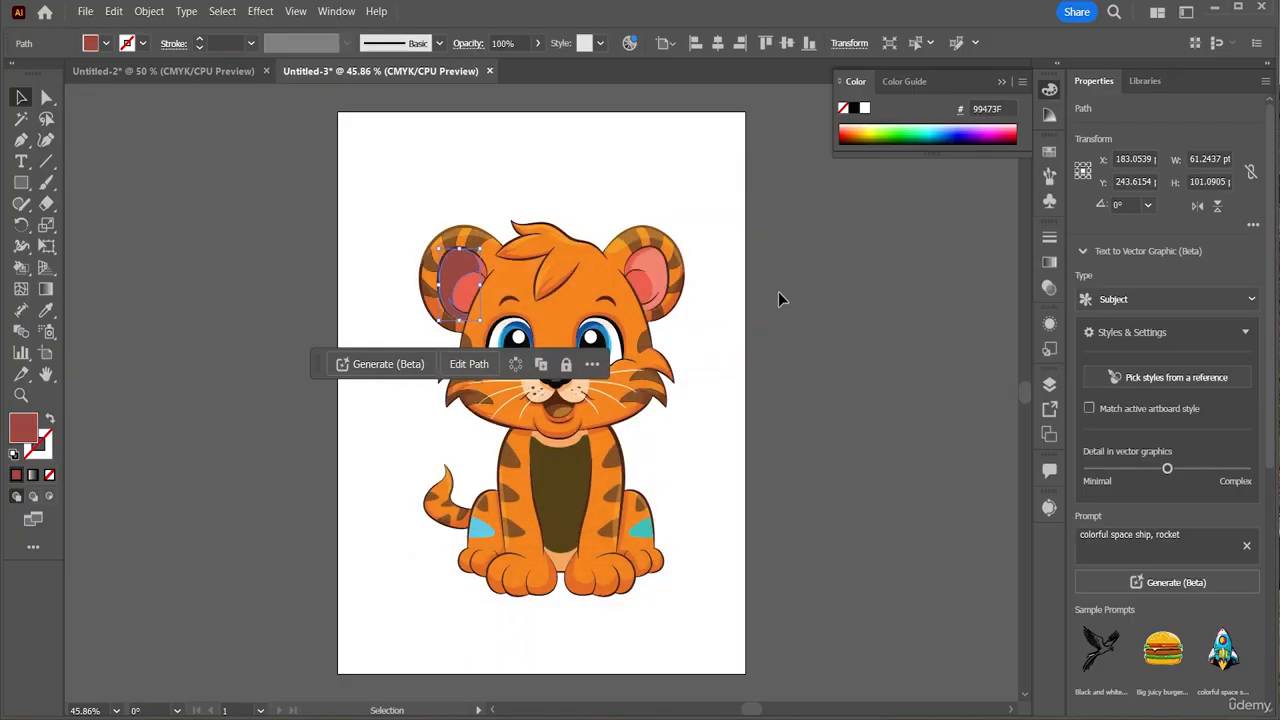
Give the right inner ear the same dark red, then select all the tiger's pieces
{"action": "left_click", "coordinate": [650, 275]}
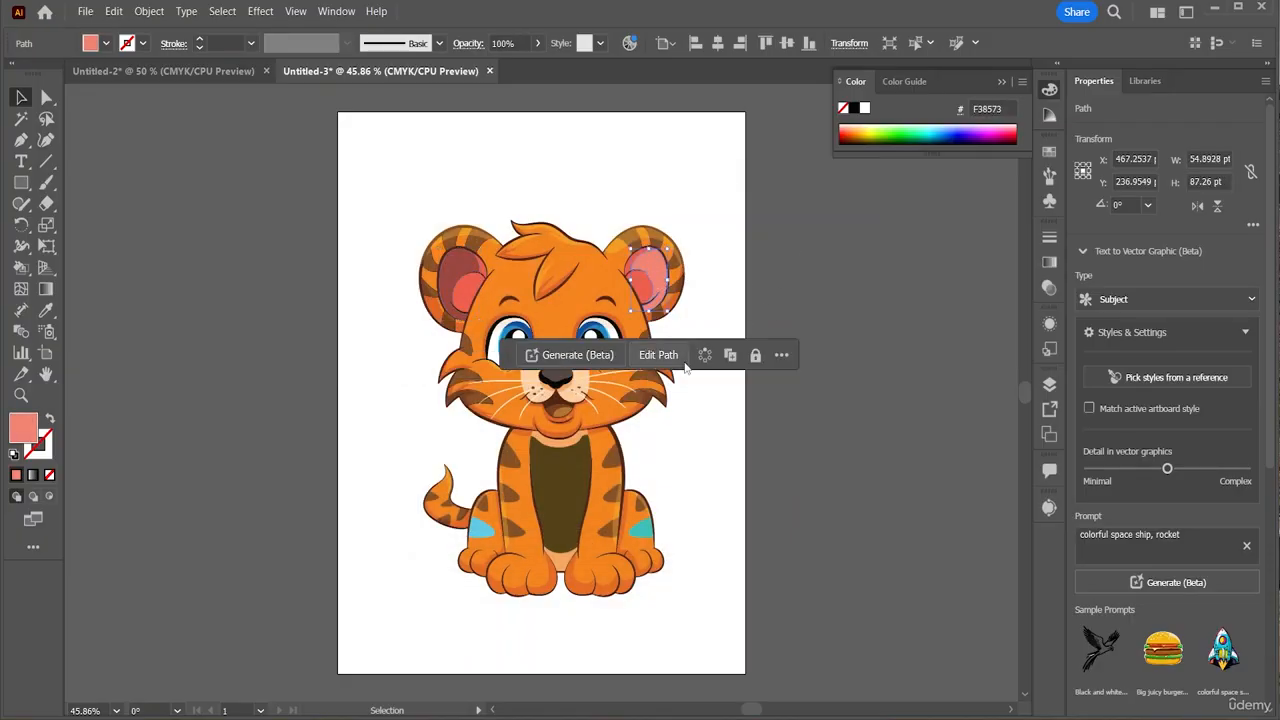
{"action": "double_click", "coordinate": [25, 428]}
{"action": "left_click_drag", "start_coordinate": [531, 262], "coordinate": [566, 330]}
{"action": "left_click", "coordinate": [830, 260]}
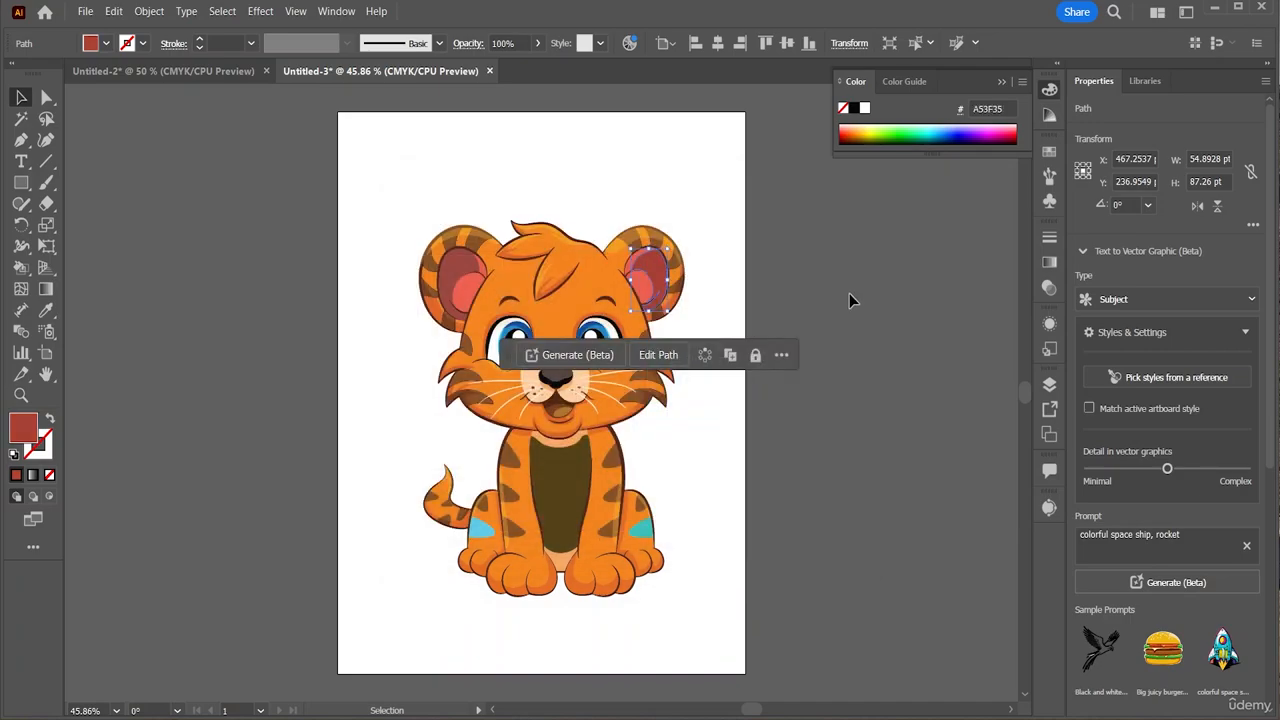
{"action": "left_click", "coordinate": [849, 293]}
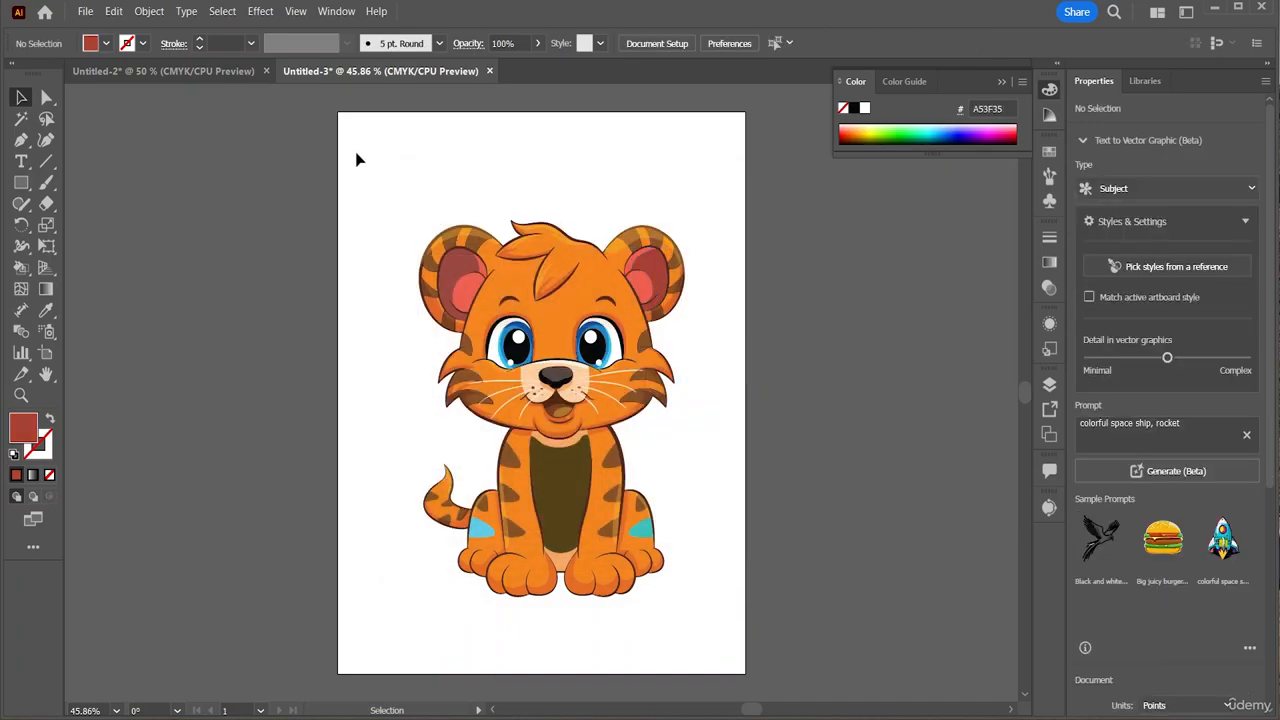
{"action": "left_click_drag", "start_coordinate": [360, 157], "coordinate": [705, 654]}
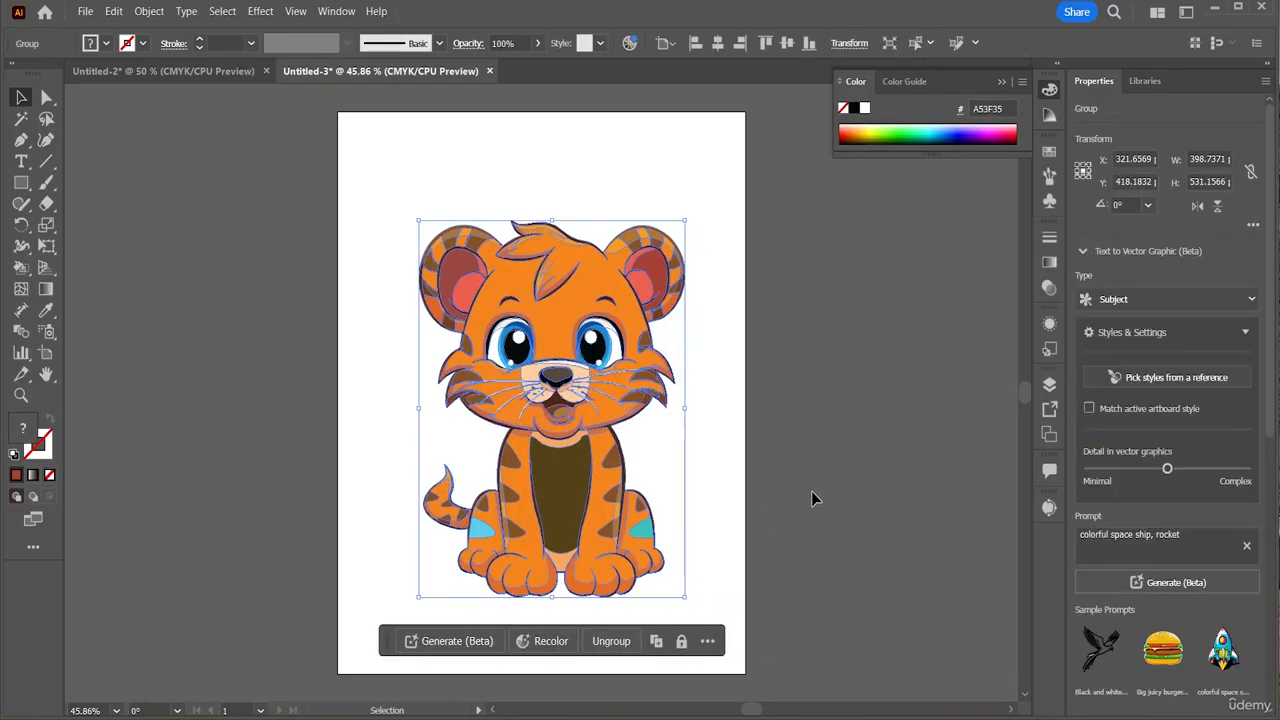
Scale the tiger group to about 199 × 265 pt, centre it, and switch to Untitled-2
{"action": "left_click", "coordinate": [755, 480]}
{"action": "left_click", "coordinate": [600, 460]}
{"action": "left_click_drag", "start_coordinate": [684, 597], "coordinate": [553, 465]}
{"action": "left_click_drag", "start_coordinate": [510, 302], "coordinate": [553, 350]}
{"action": "left_click", "coordinate": [675, 388]}
{"action": "left_click", "coordinate": [679, 401]}
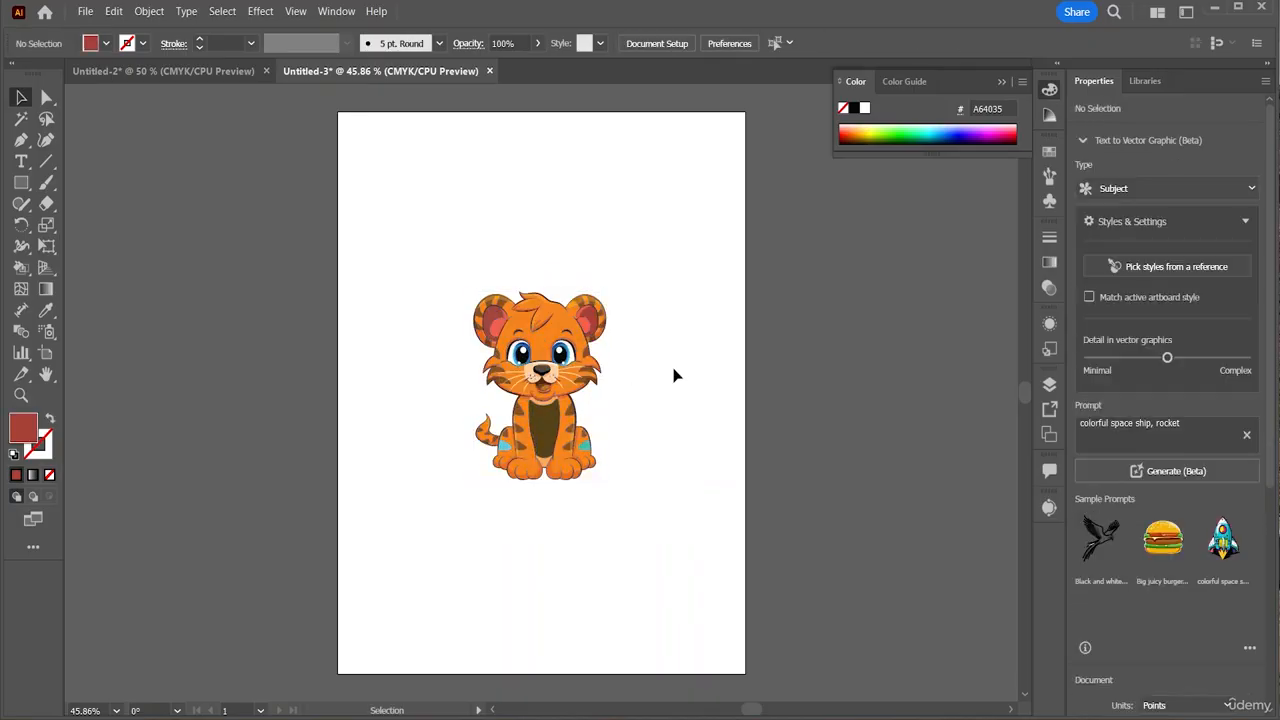
{"action": "left_click", "coordinate": [168, 71]}
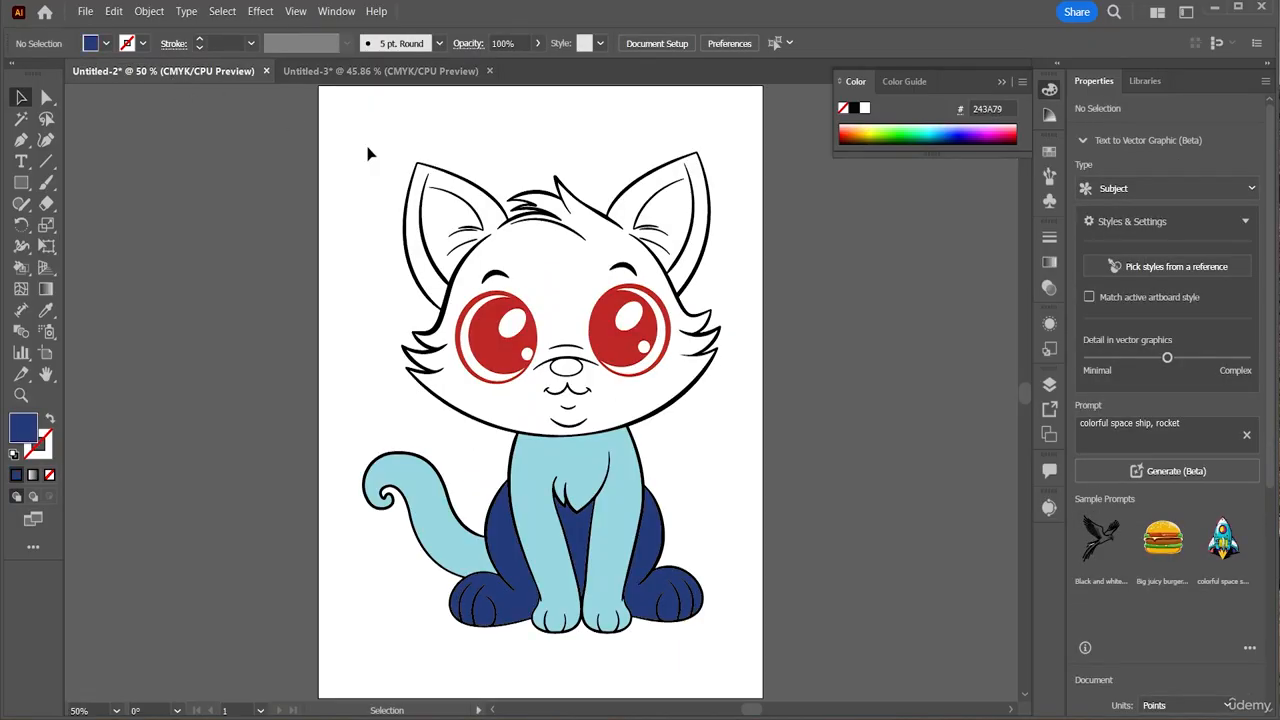
Select the cat artwork and open Save for Web (Legacy) to export it as a GIF
{"action": "left_click", "coordinate": [538, 234]}
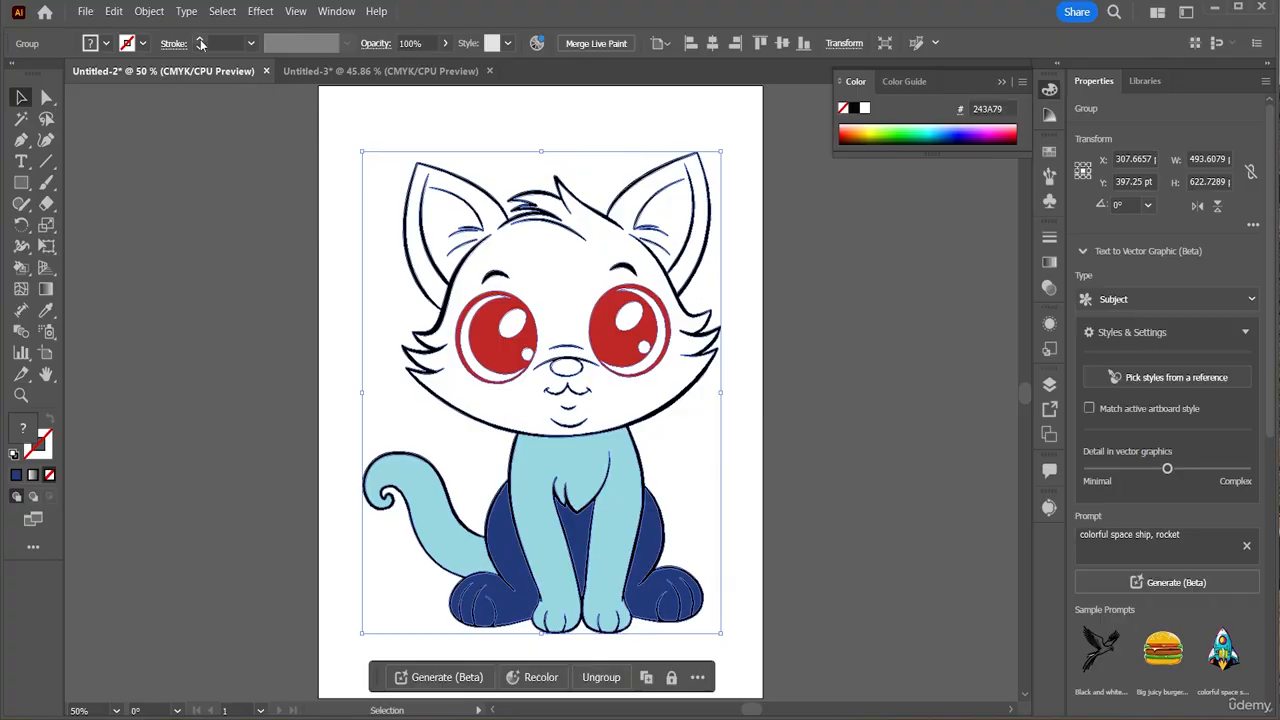
{"action": "left_click", "coordinate": [91, 16]}
{"action": "left_click", "coordinate": [92, 16]}
{"action": "left_click", "coordinate": [86, 12]}
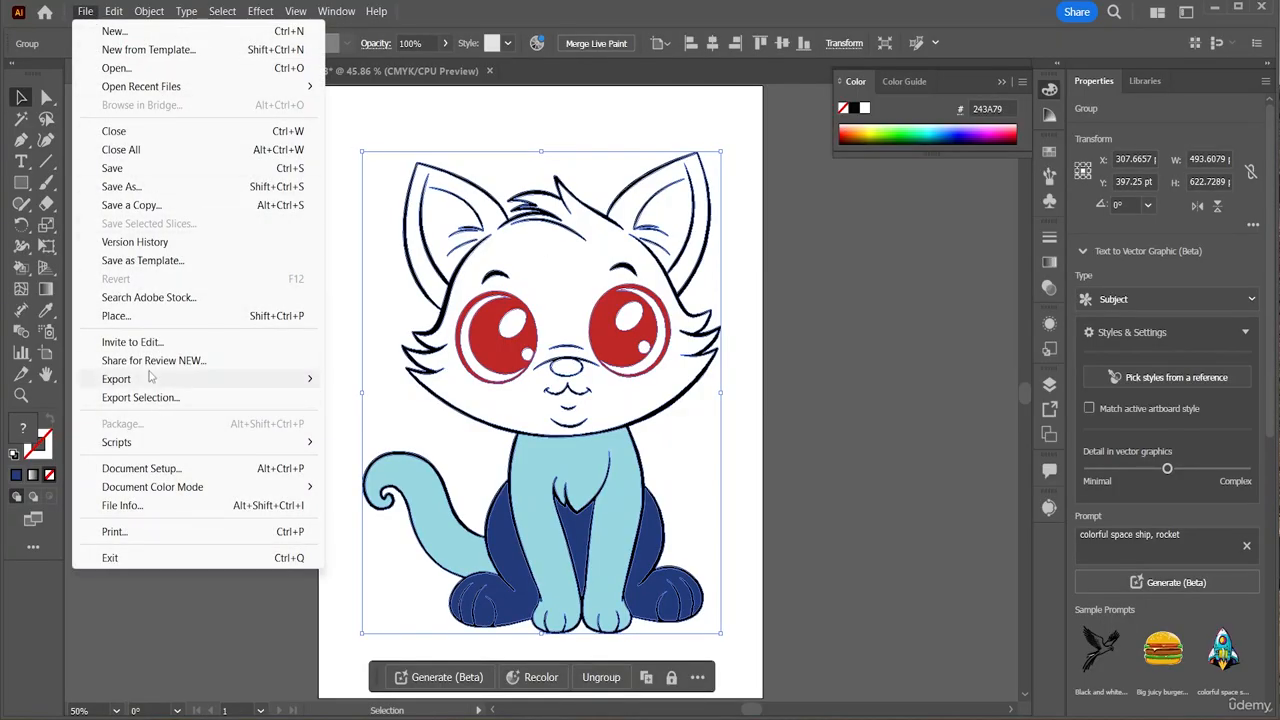
{"action": "mouse_move", "coordinate": [153, 379]}
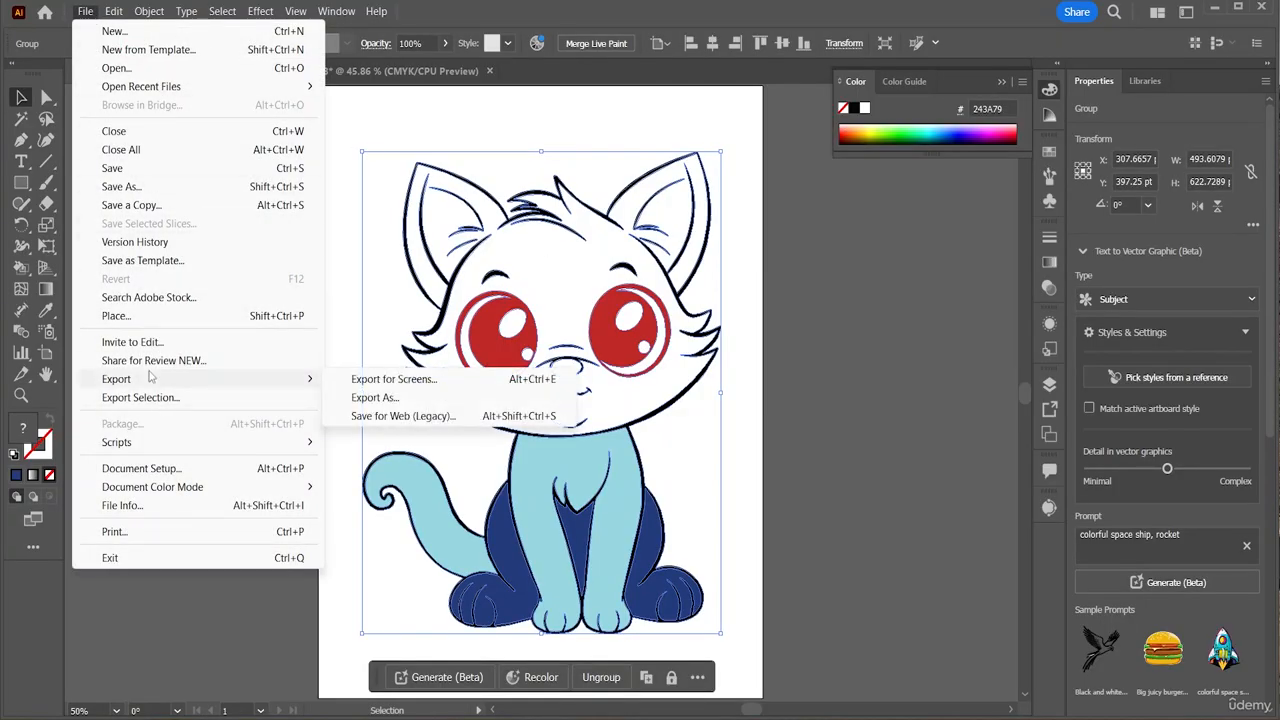
{"action": "left_click", "coordinate": [380, 425]}
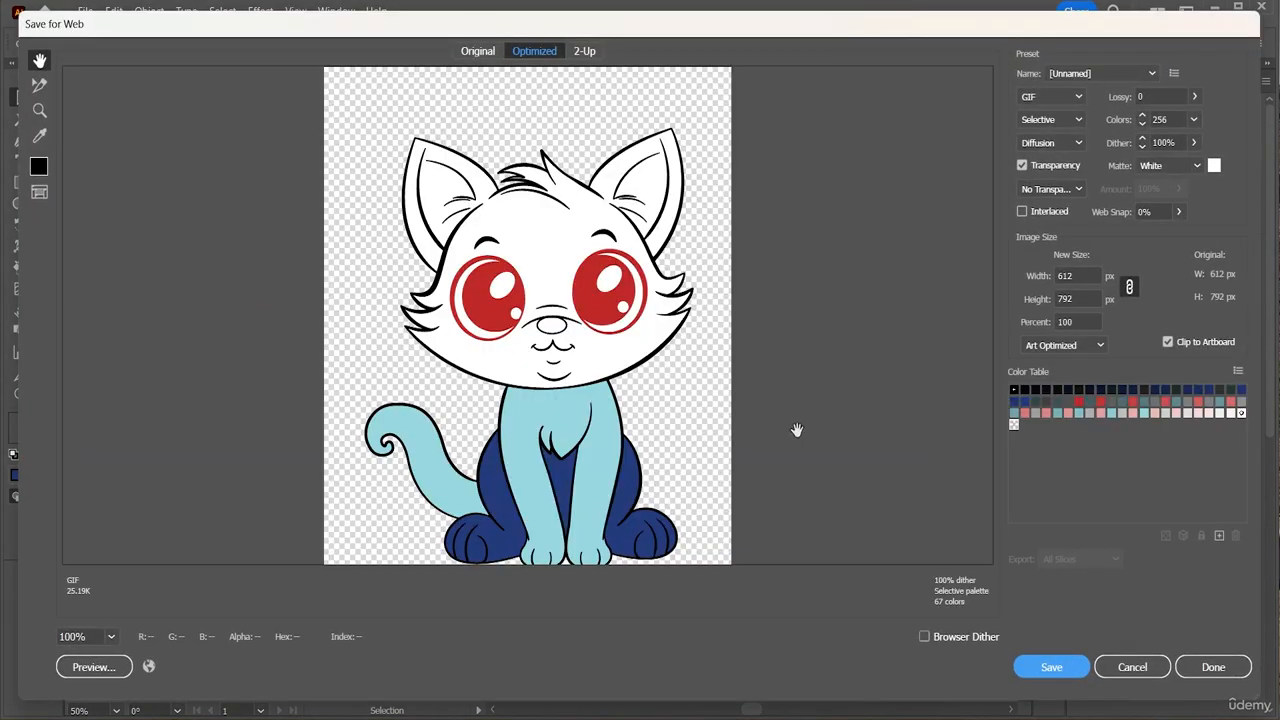
{"action": "left_click", "coordinate": [1052, 667]}
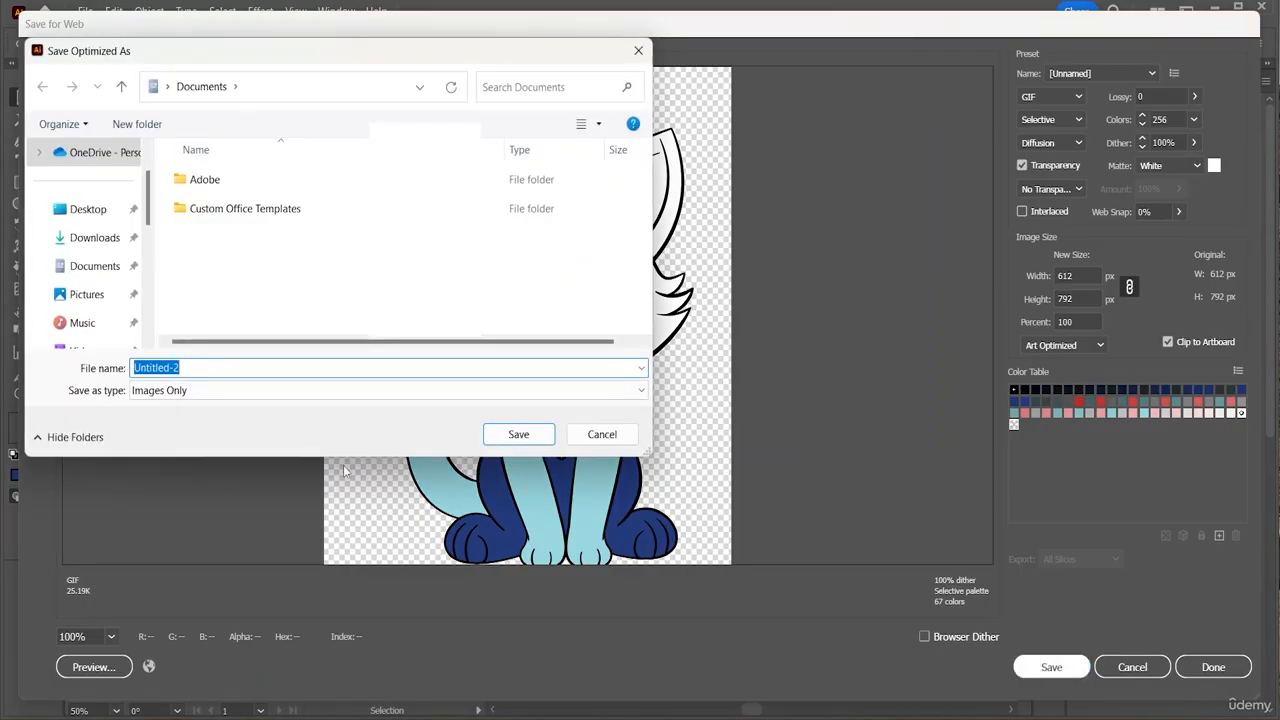
Save the GIF as 'Black and White' in the Desktop's Photo Editing folder
{"action": "left_click", "coordinate": [87, 209]}
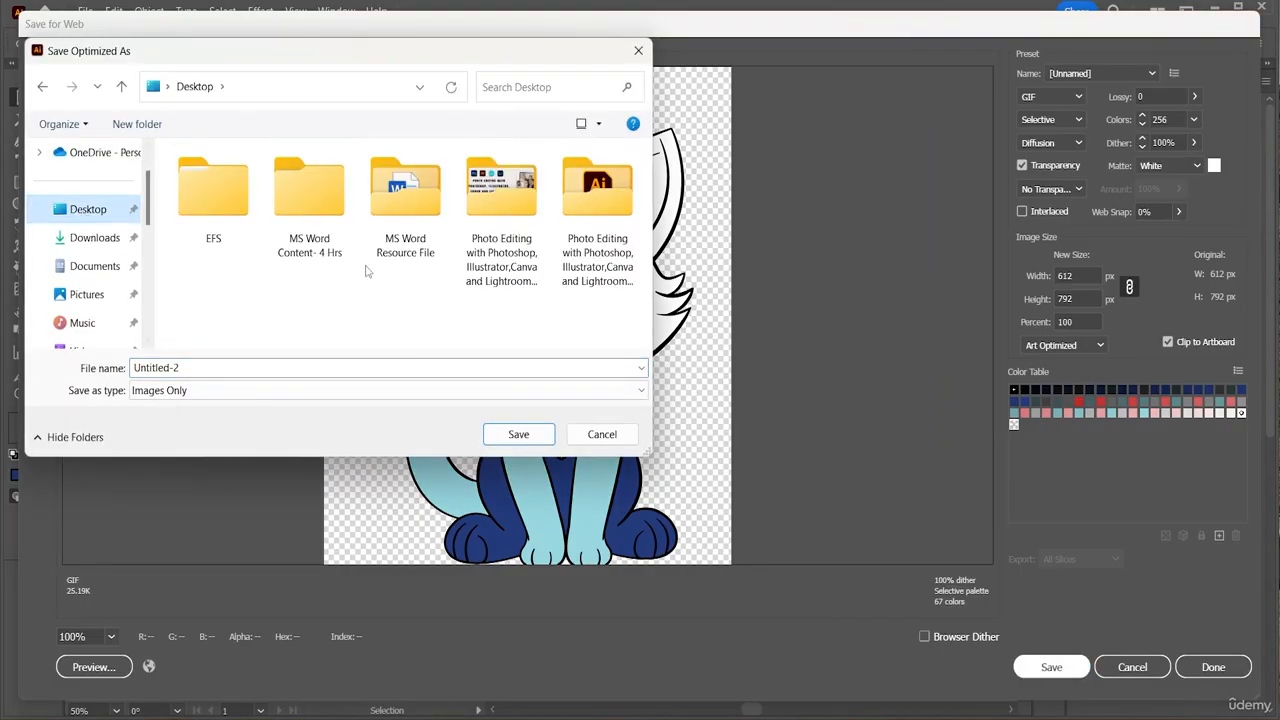
{"action": "double_click", "coordinate": [567, 258]}
{"action": "left_click", "coordinate": [245, 367]}
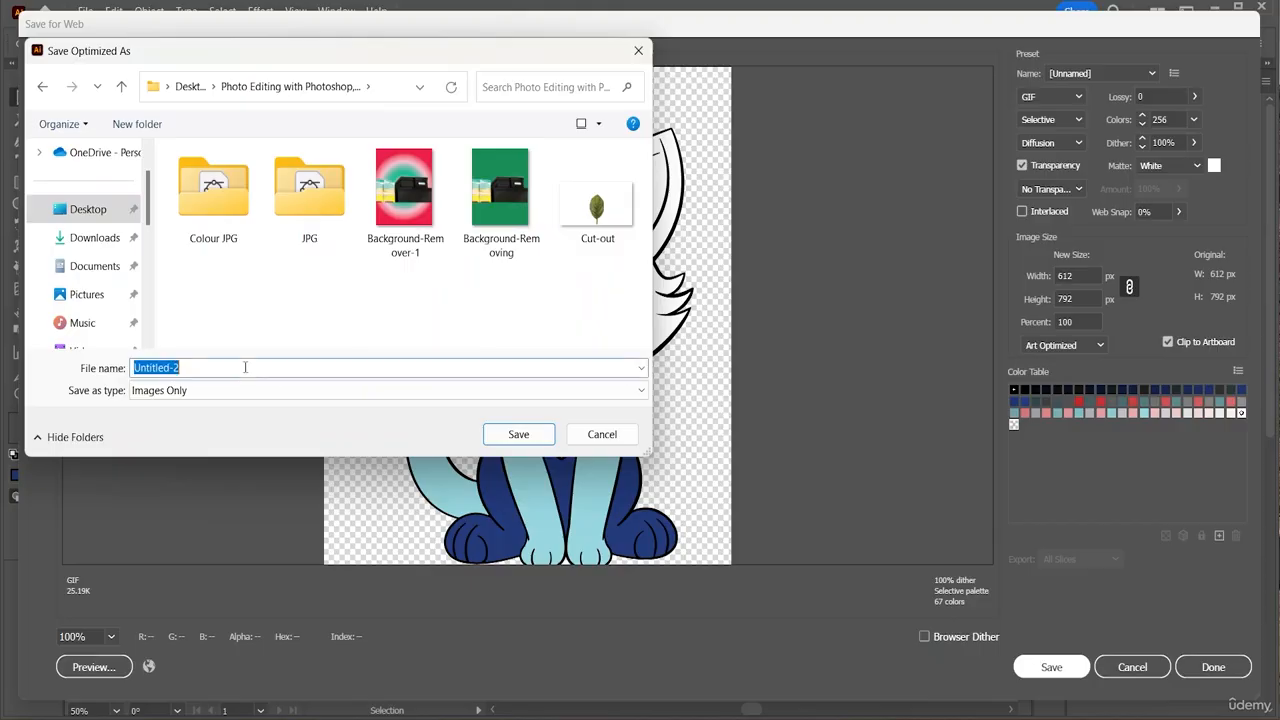
{"action": "key", "text": "BackSpace"}
{"action": "type", "text": "Bla"}
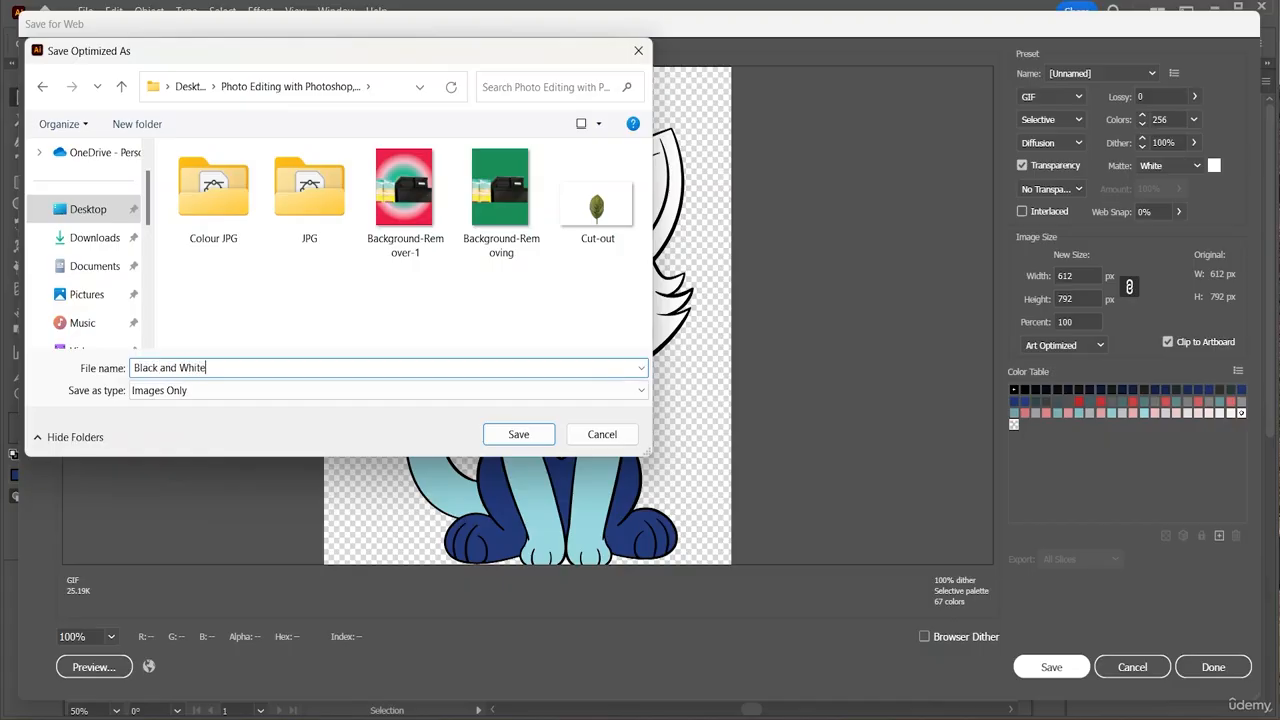
{"action": "type", "text": "ck and White"}
{"action": "left_click", "coordinate": [518, 434]}
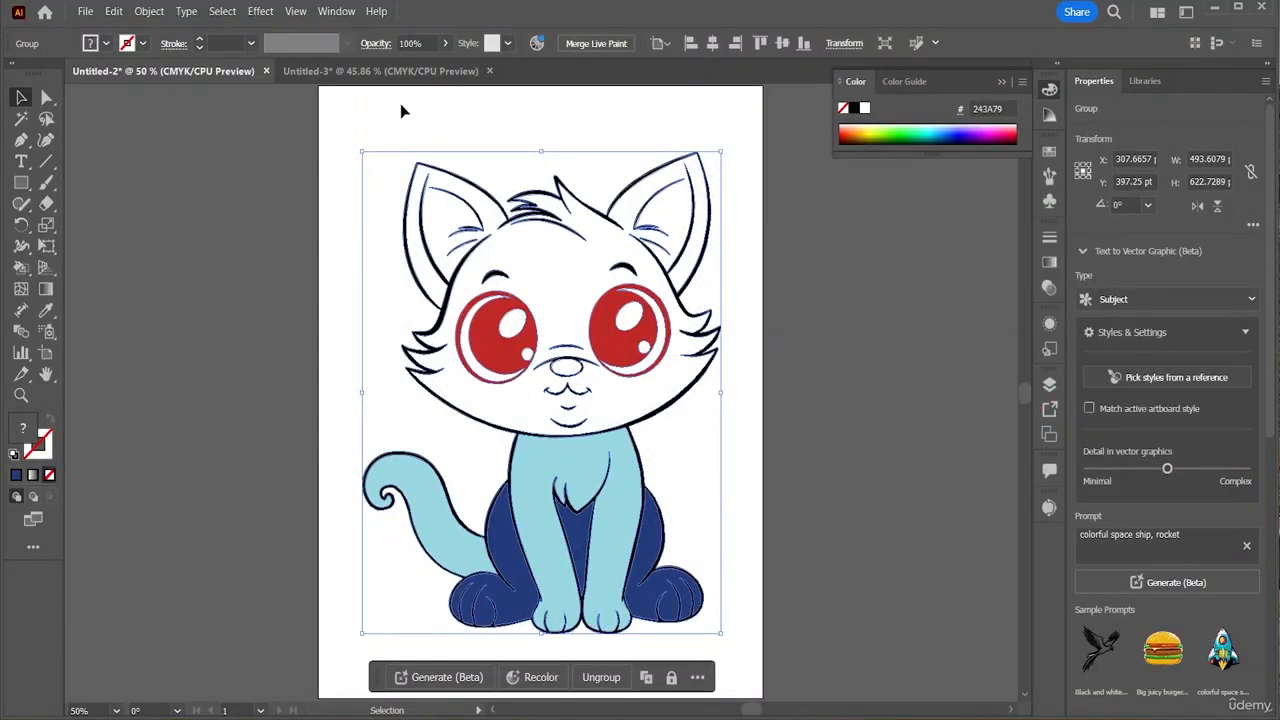
Return to the tiger document and open Save for Web (Legacy) for a GIF export
{"action": "left_click", "coordinate": [381, 70]}
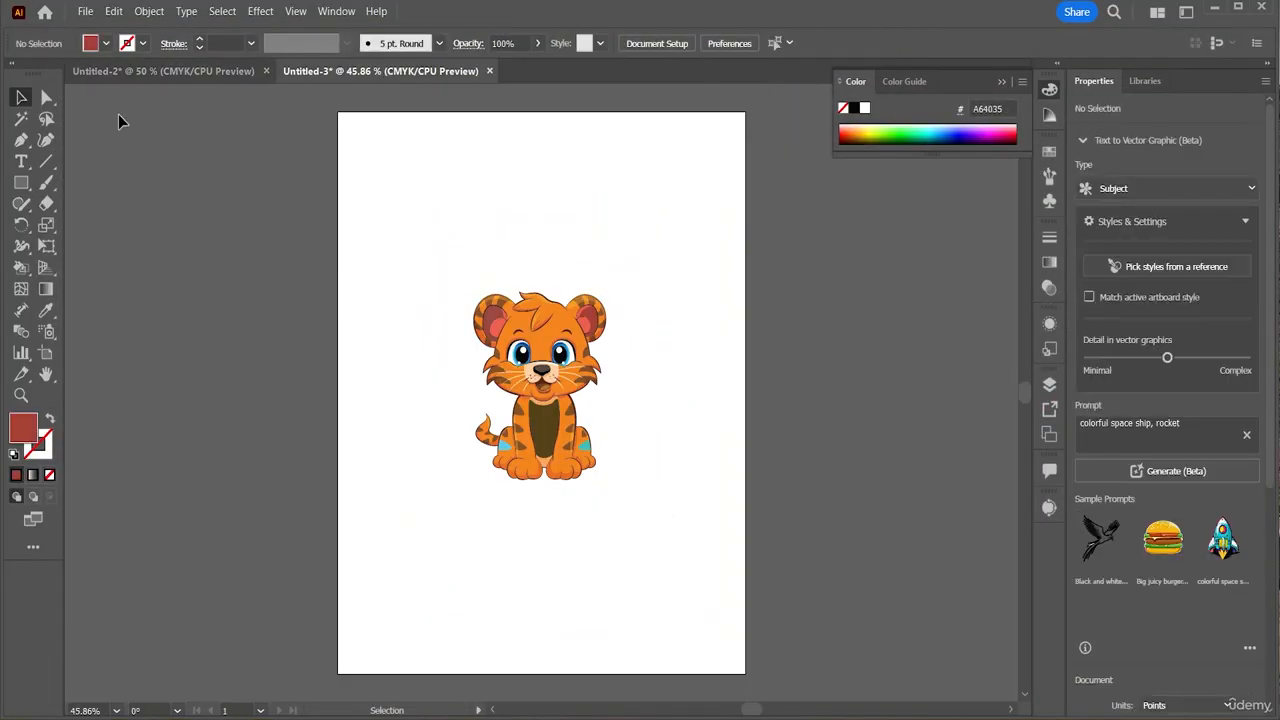
{"action": "left_click", "coordinate": [85, 11]}
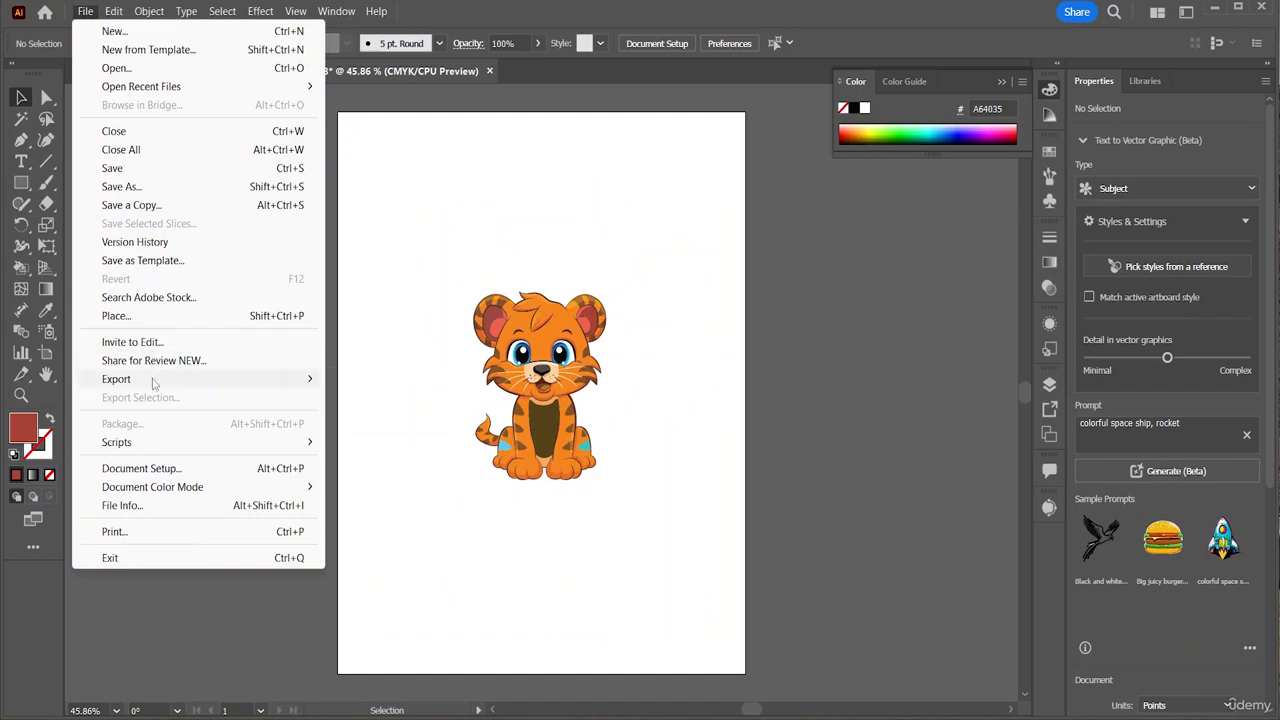
{"action": "mouse_move", "coordinate": [155, 382]}
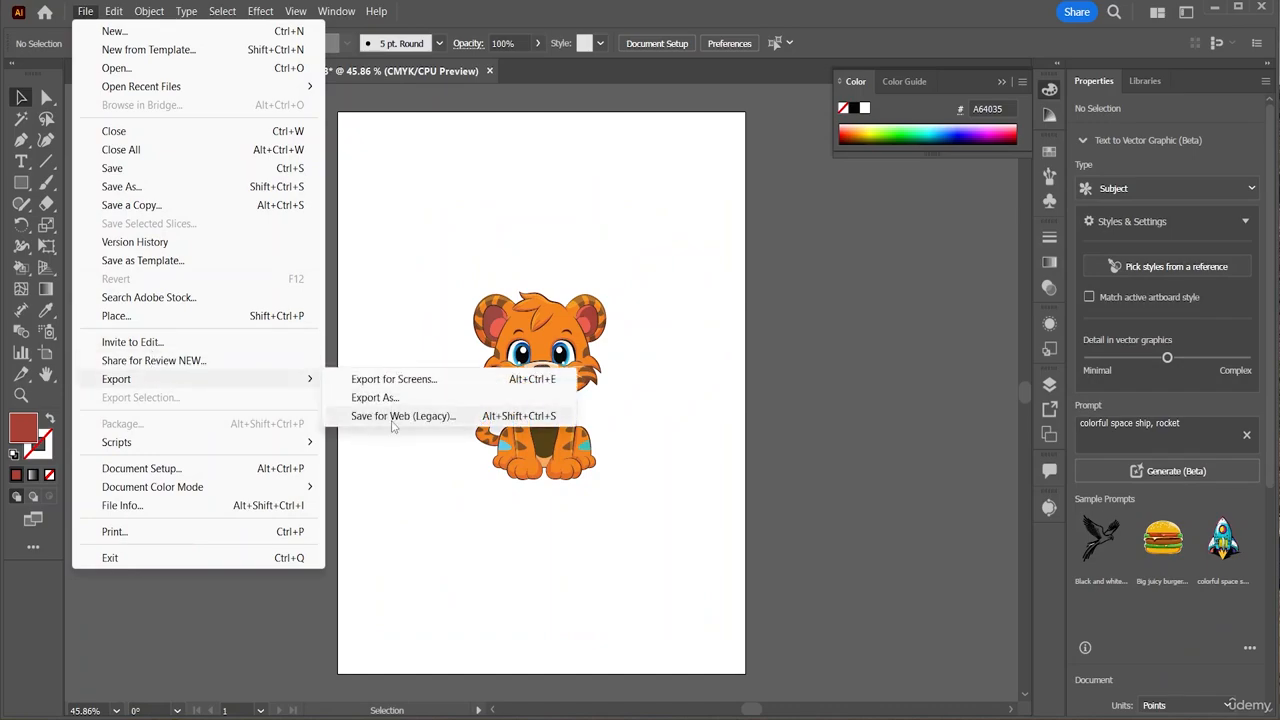
{"action": "left_click", "coordinate": [393, 416]}
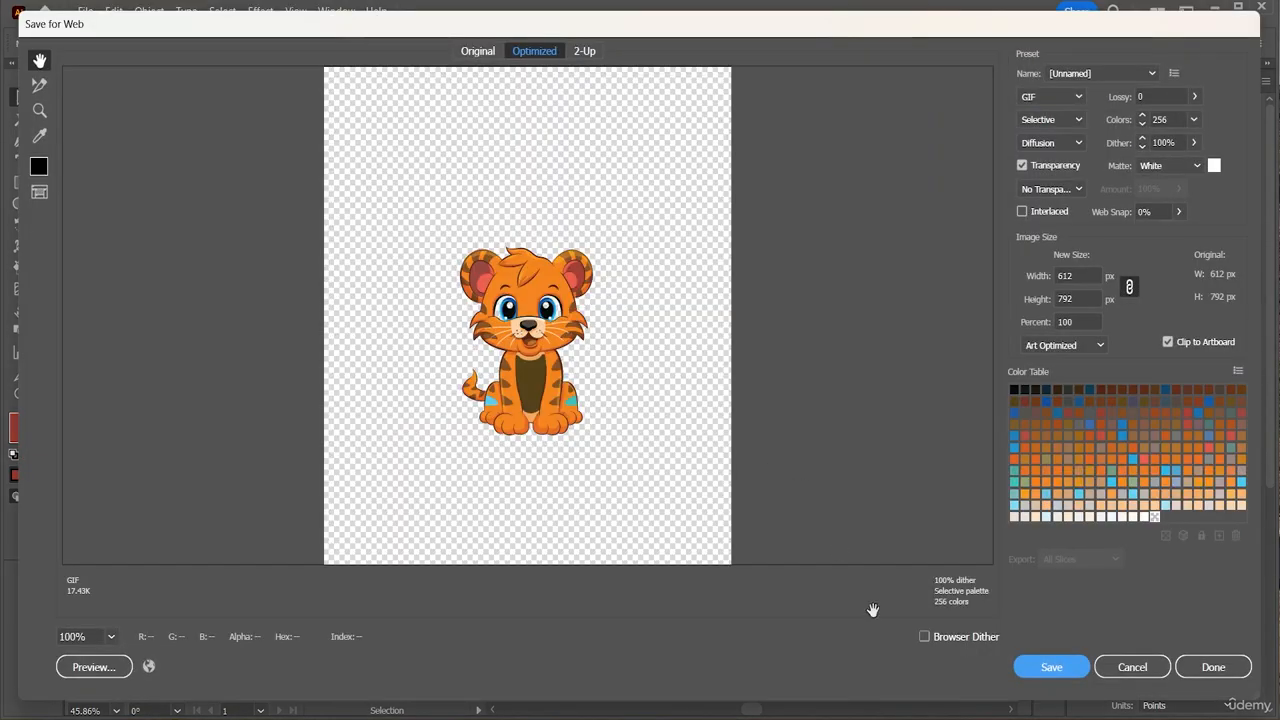
{"action": "left_click", "coordinate": [1040, 668]}
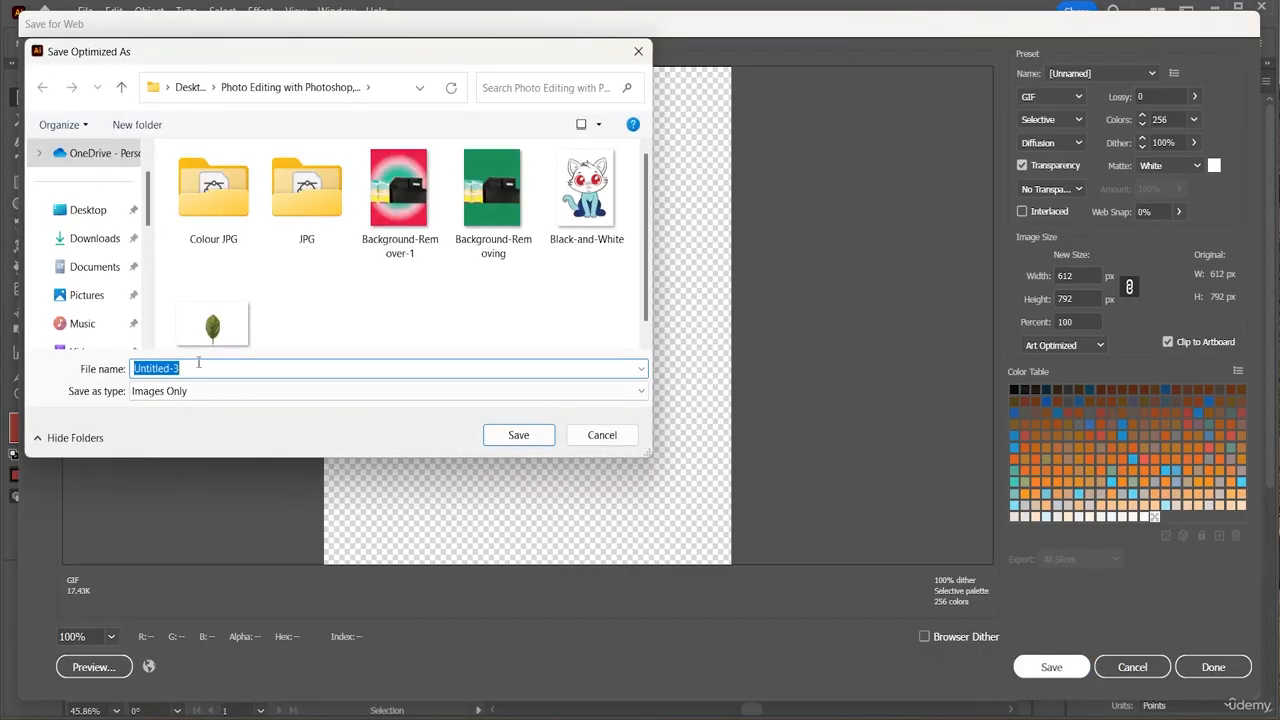
Save the tiger's optimized GIF under the name 'Colour Vector'
{"action": "key", "text": "BackSpace"}
{"action": "type", "text": "C"}
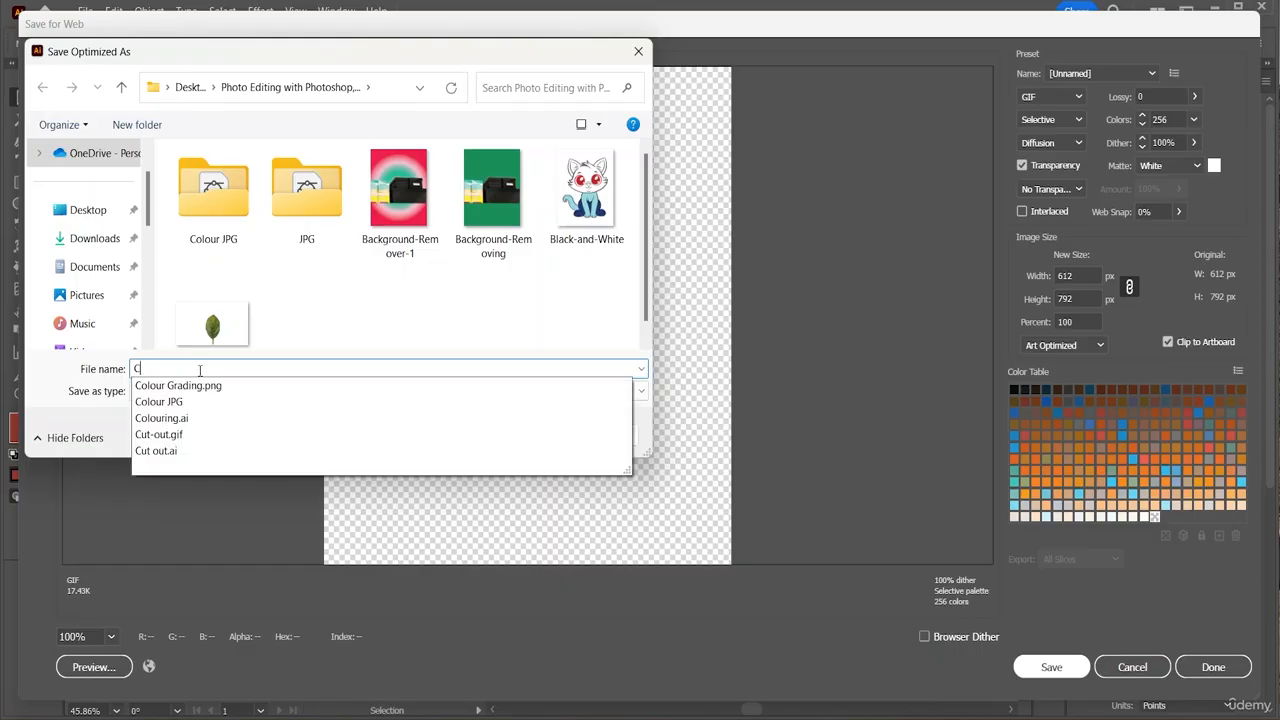
{"action": "type", "text": "olour C"}
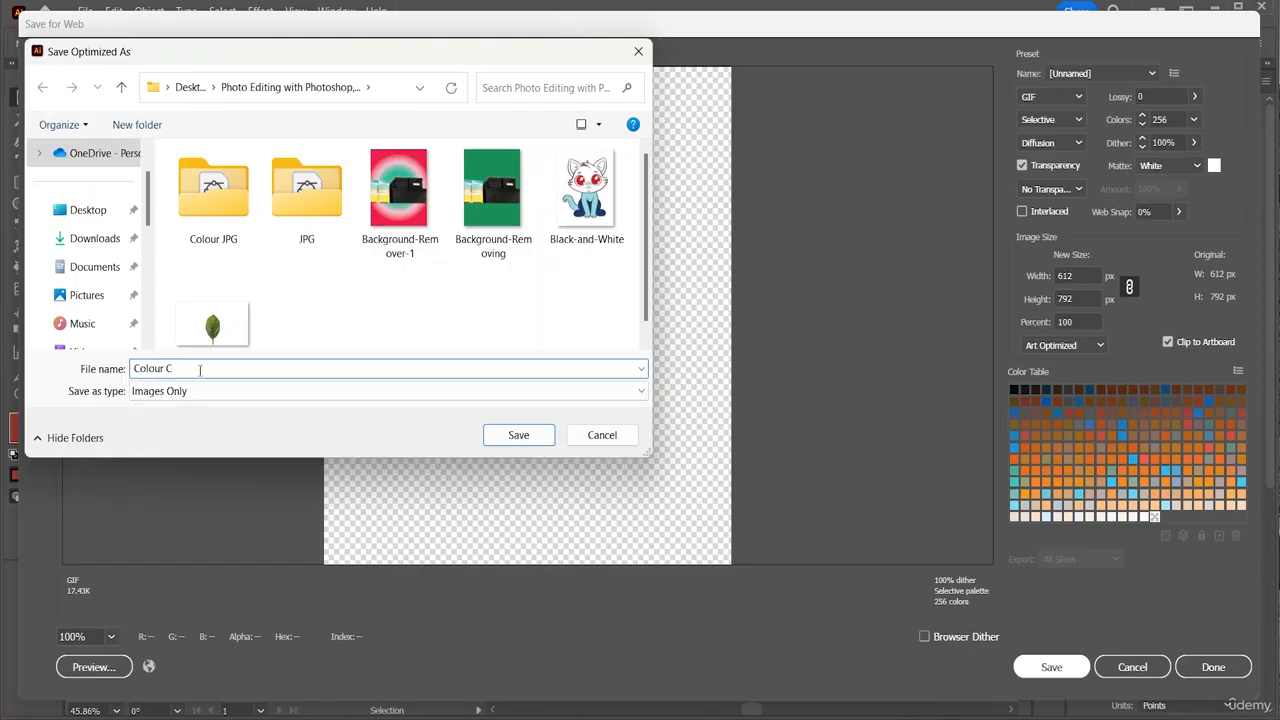
{"action": "key", "text": "BackSpace"}
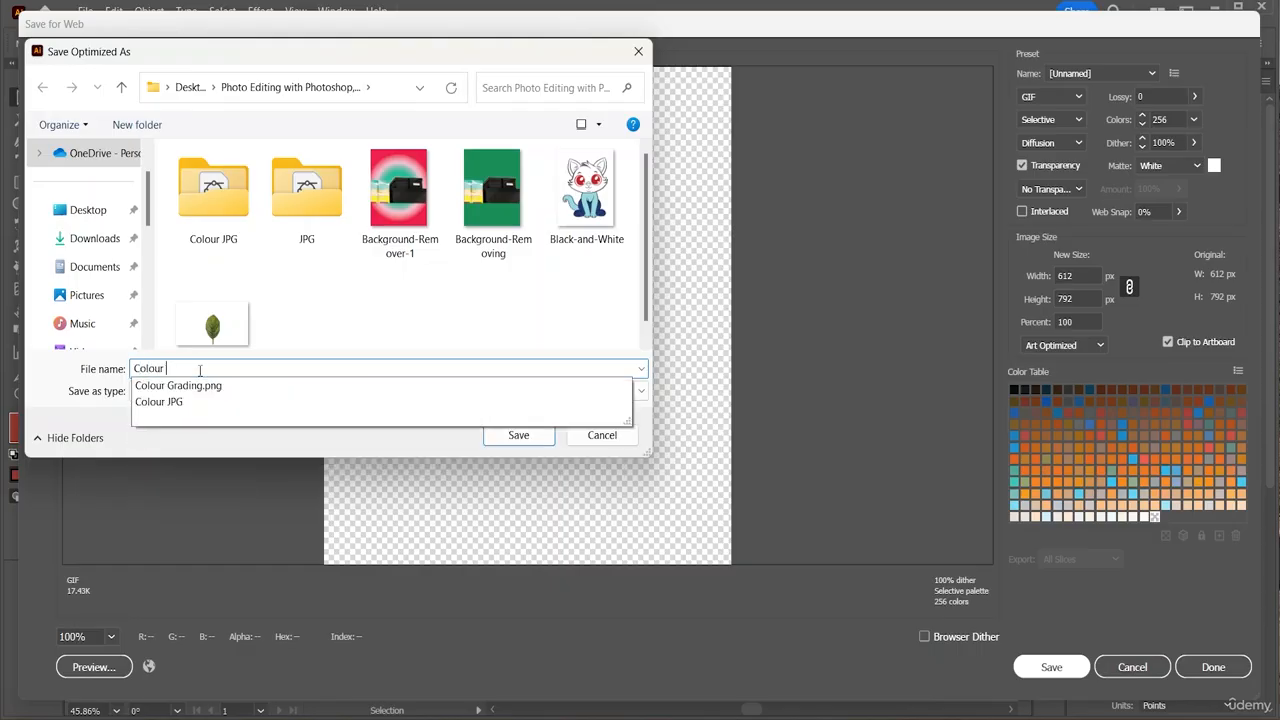
{"action": "type", "text": "Vect"}
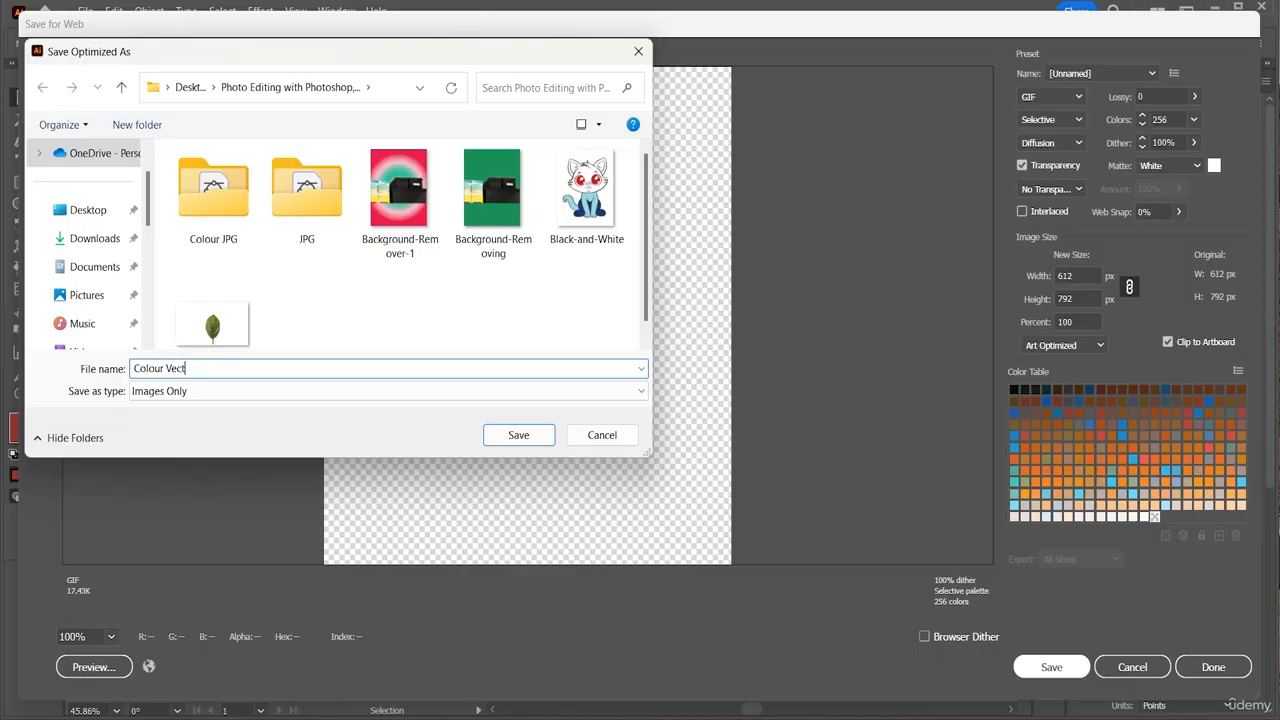
{"action": "type", "text": "or"}
{"action": "left_click", "coordinate": [516, 434]}
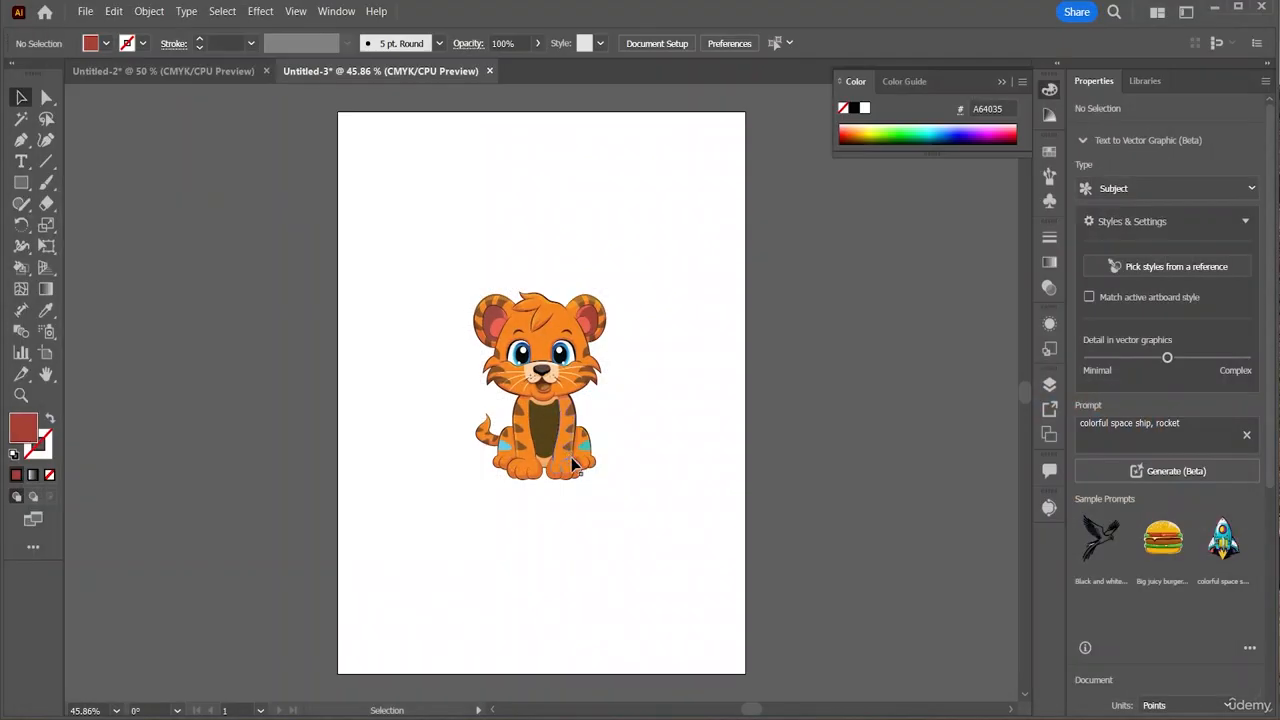
Switch to the cat document and start Save As, saving to this computer
{"action": "left_click", "coordinate": [562, 378]}
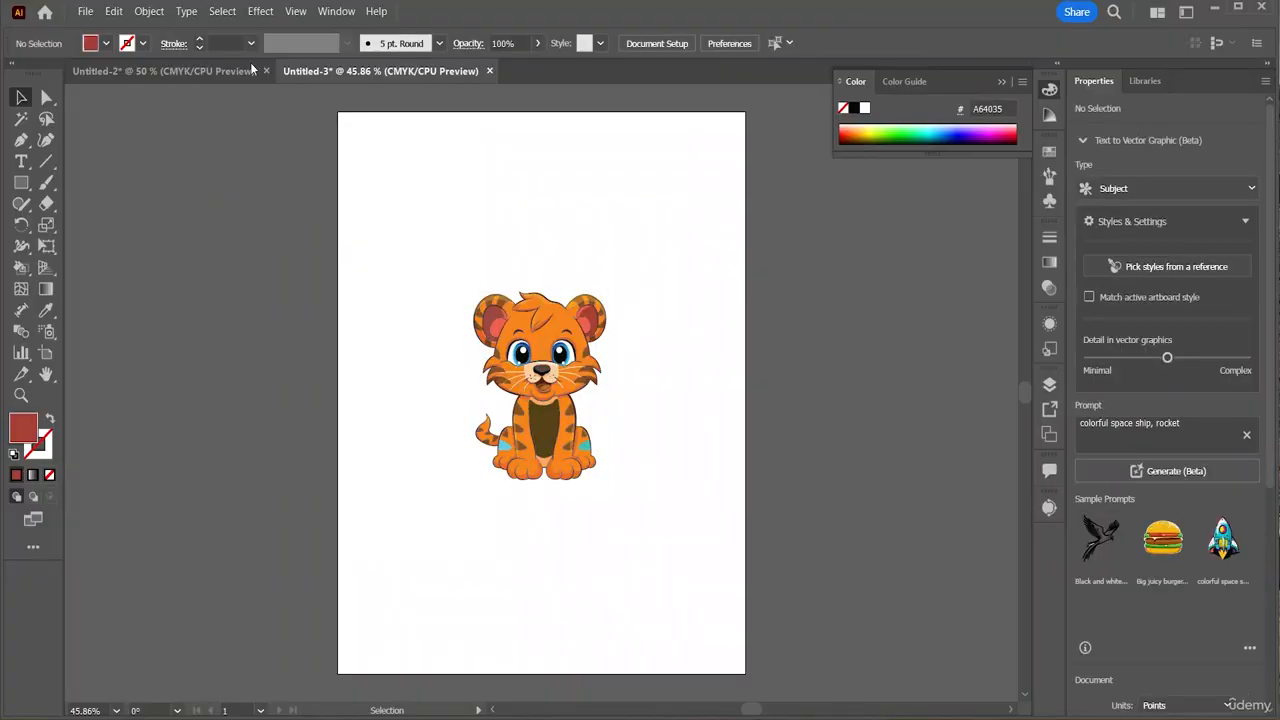
{"action": "key", "text": "ctrl+Tab"}
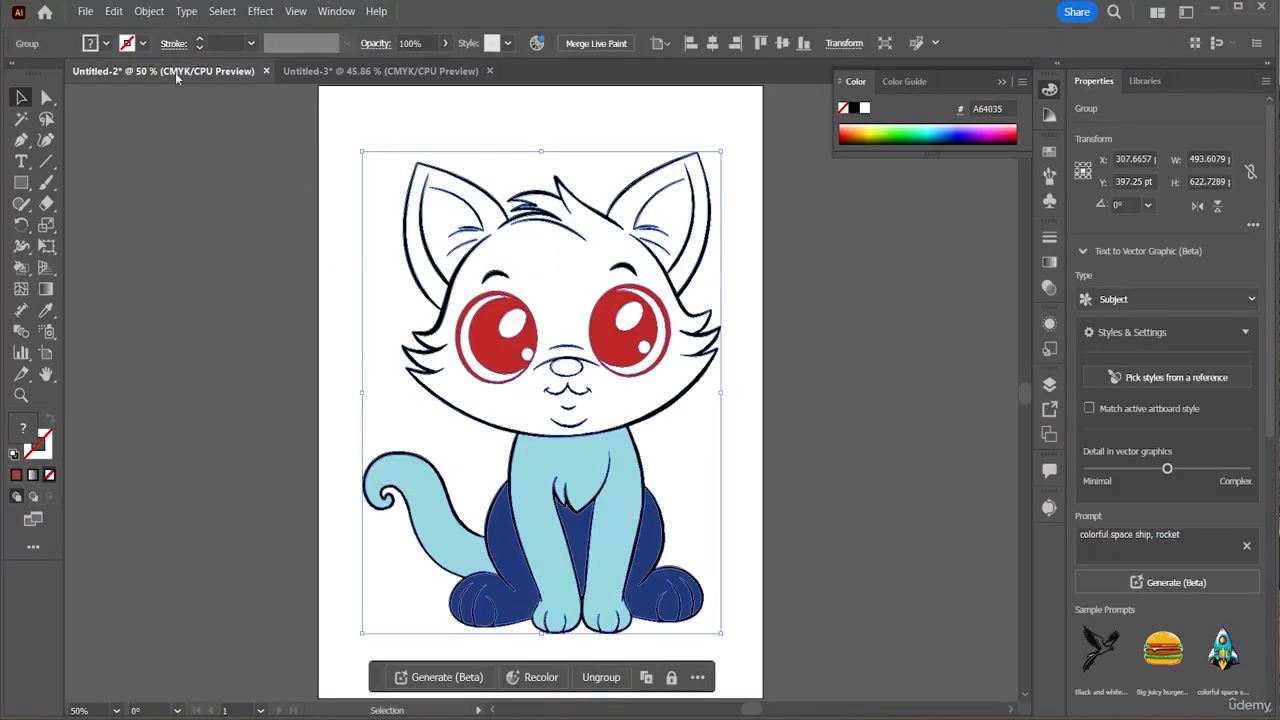
{"action": "left_click", "coordinate": [85, 11]}
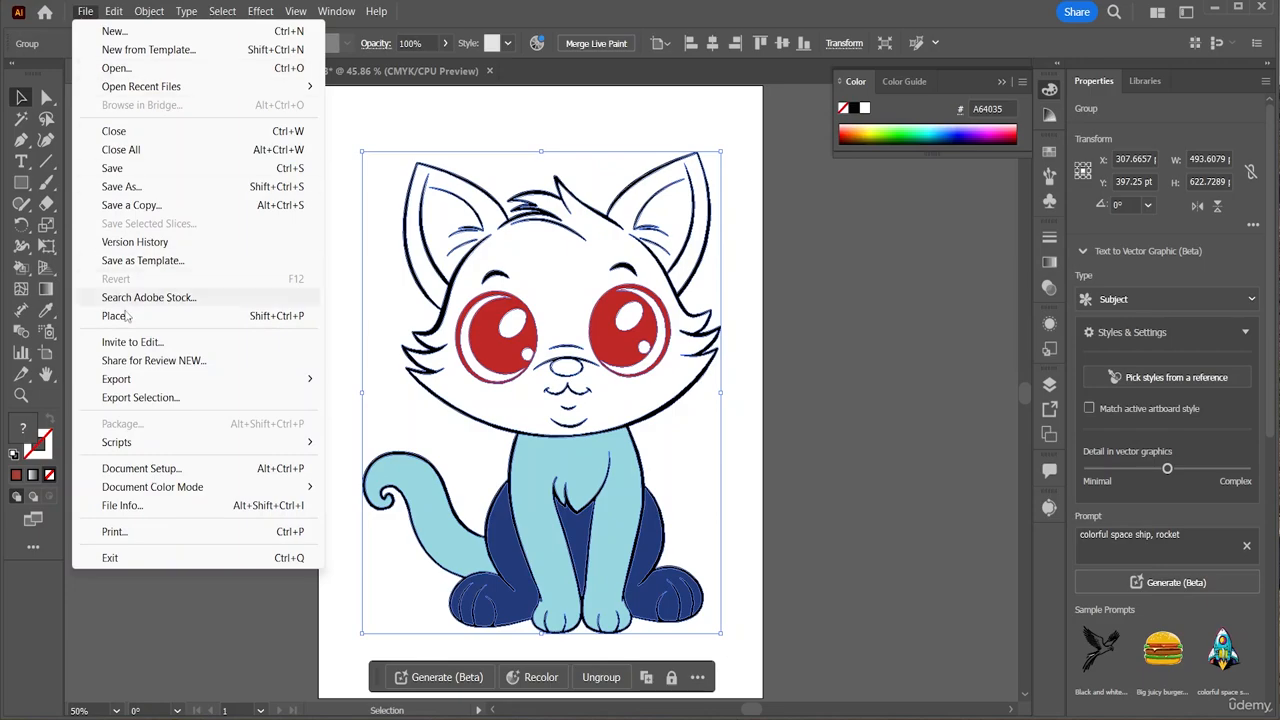
{"action": "left_click", "coordinate": [151, 193]}
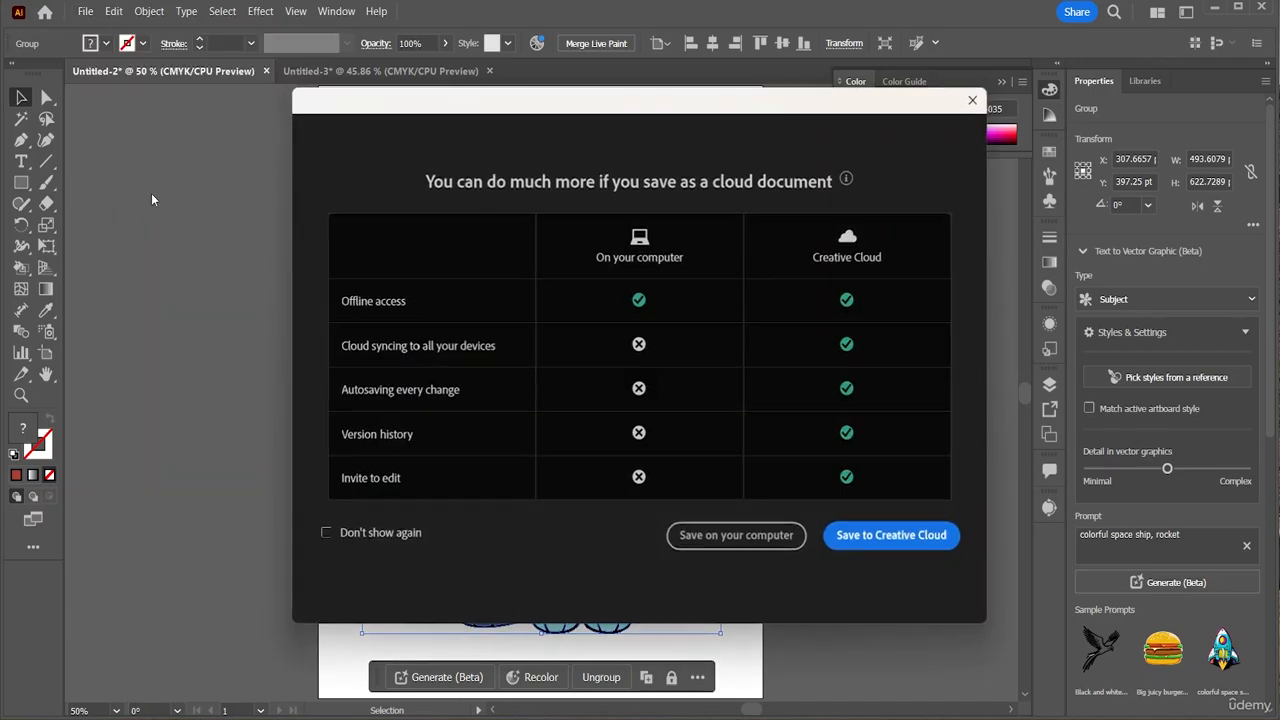
{"action": "left_click", "coordinate": [716, 537]}
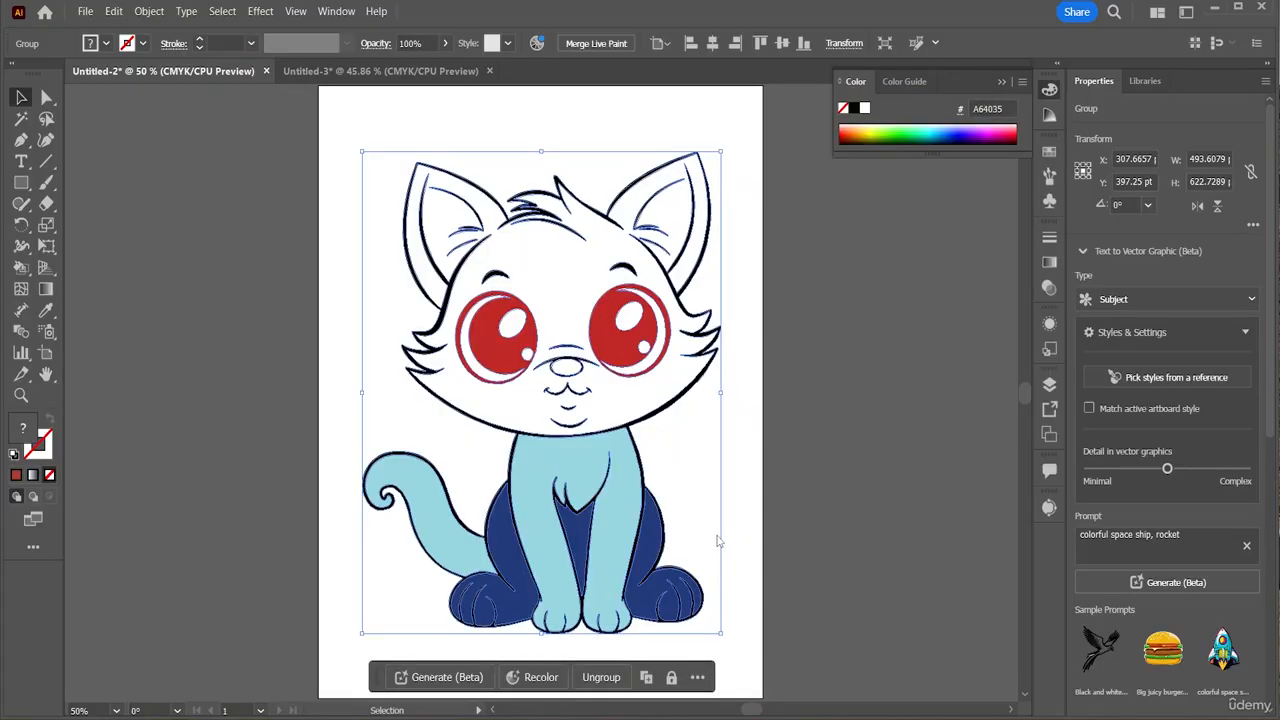
Save it as 'Black and White Vector.ai' and accept the Illustrator 2020 options
{"action": "left_click", "coordinate": [68, 169]}
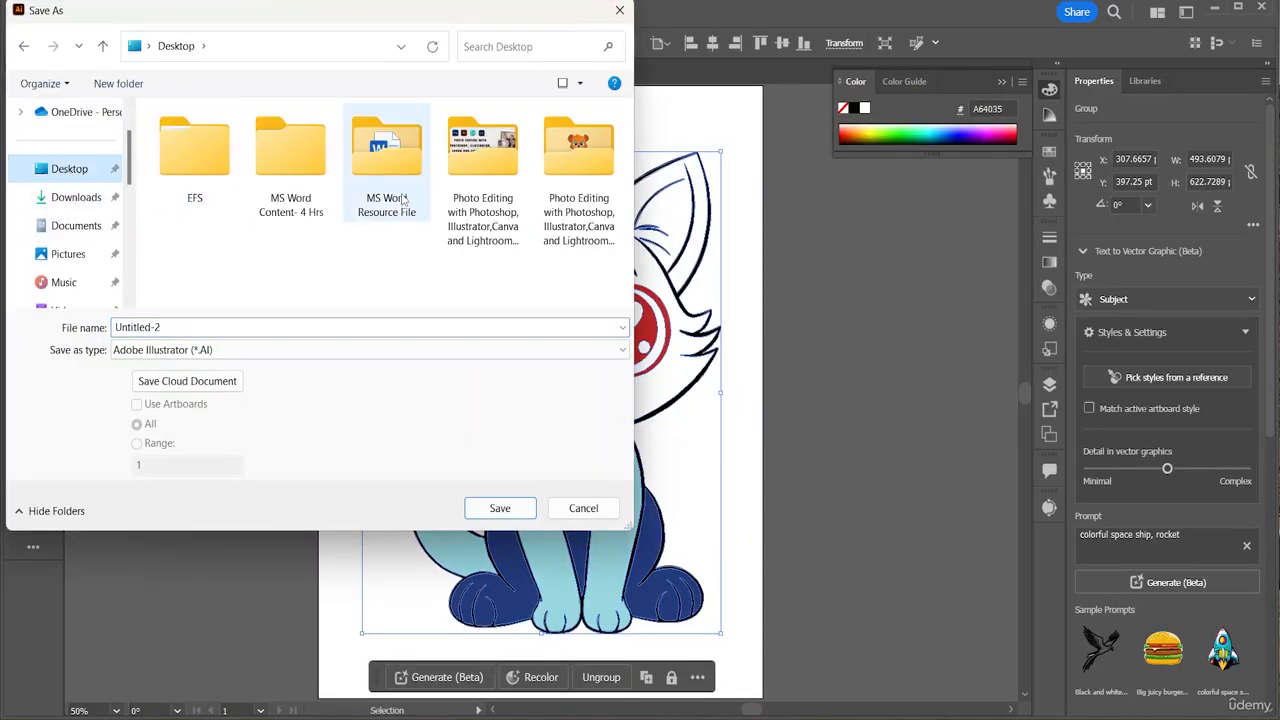
{"action": "left_click", "coordinate": [220, 329]}
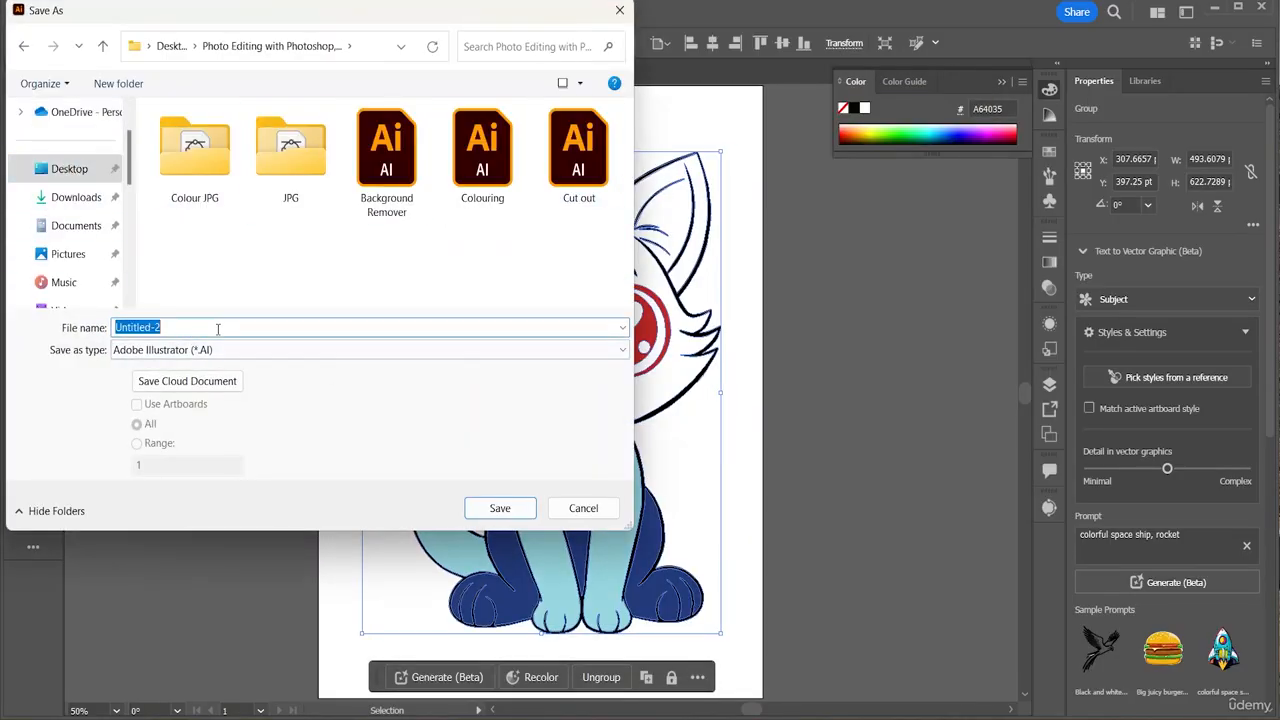
{"action": "key", "text": "BackSpace"}
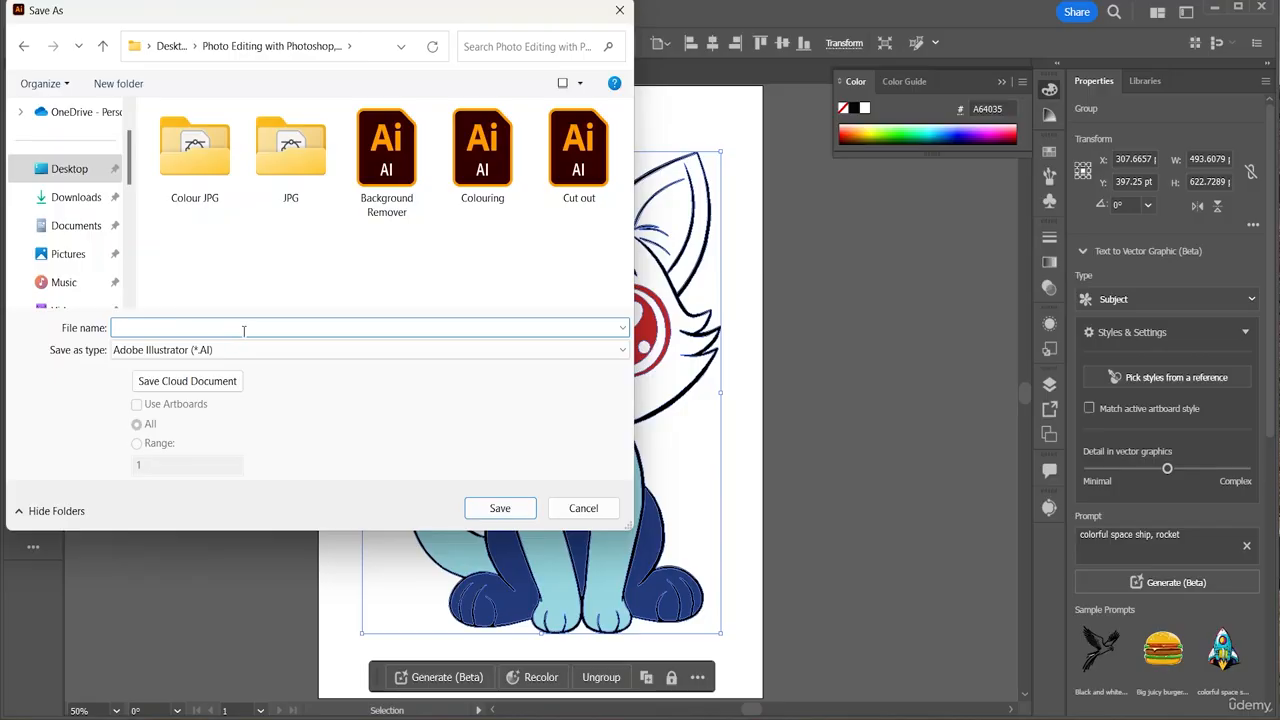
{"action": "type", "text": "Bla"}
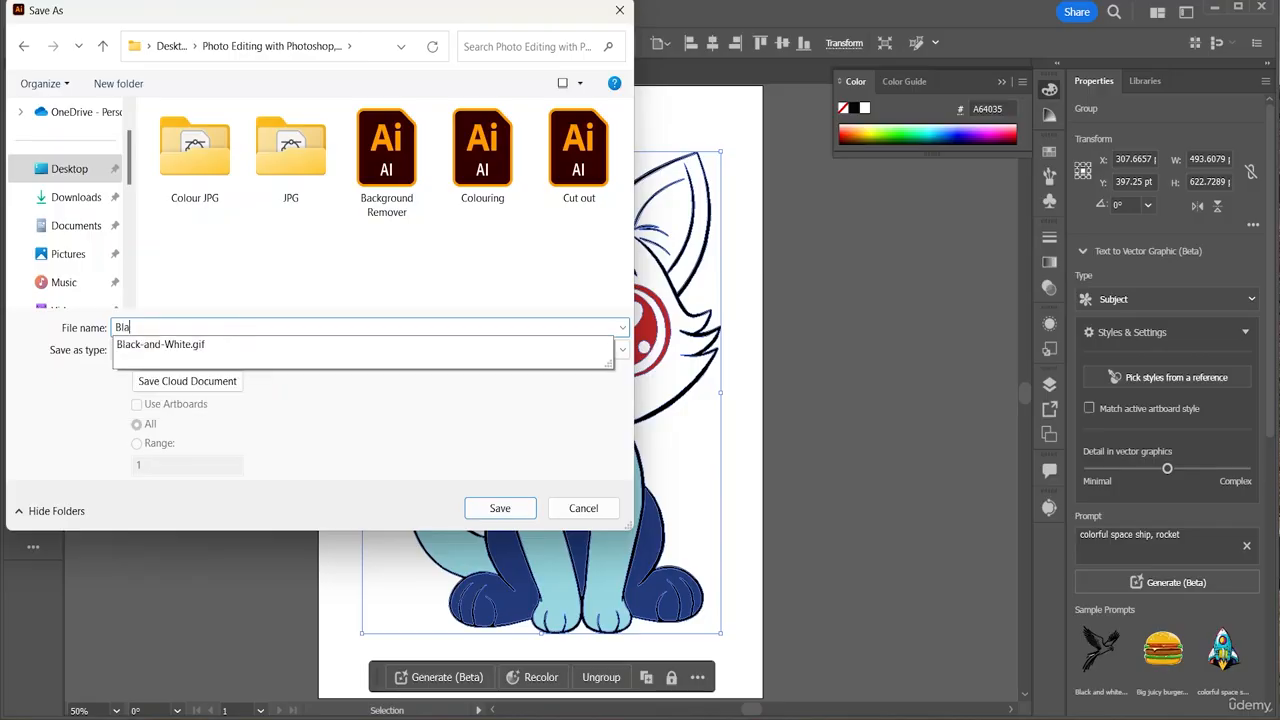
{"action": "type", "text": "ck and White Vector"}
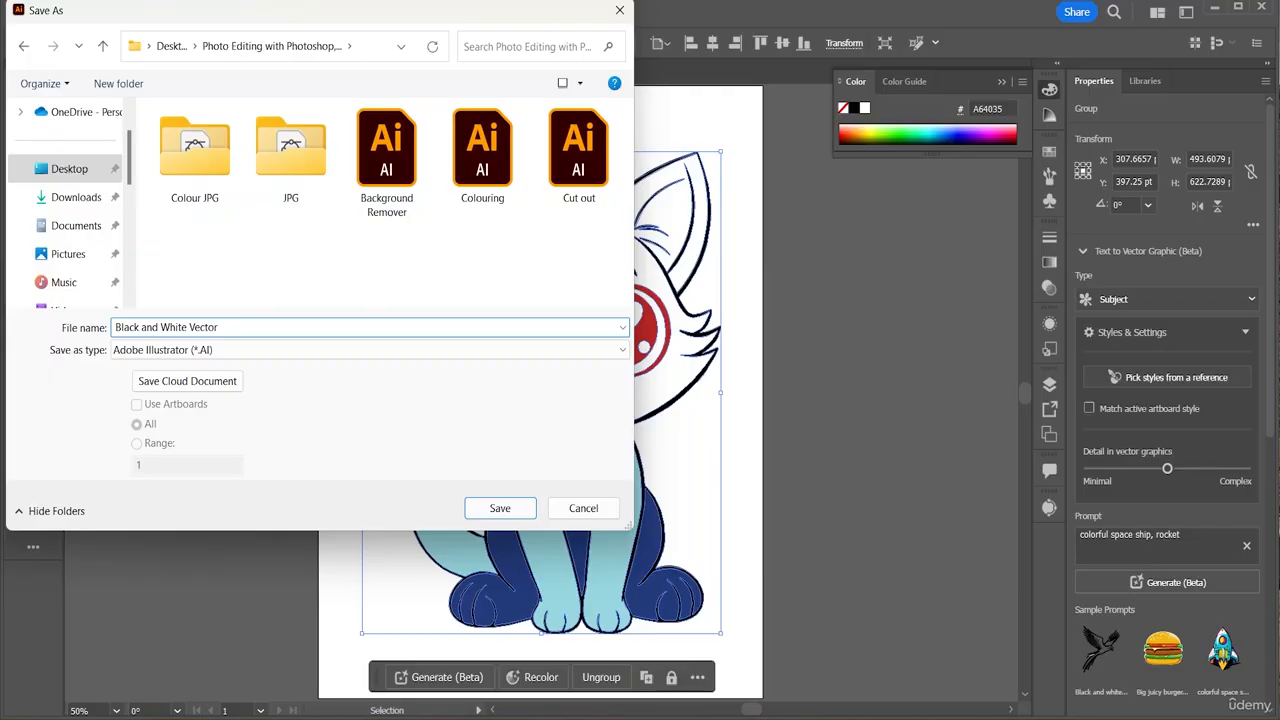
{"action": "left_click", "coordinate": [499, 508]}
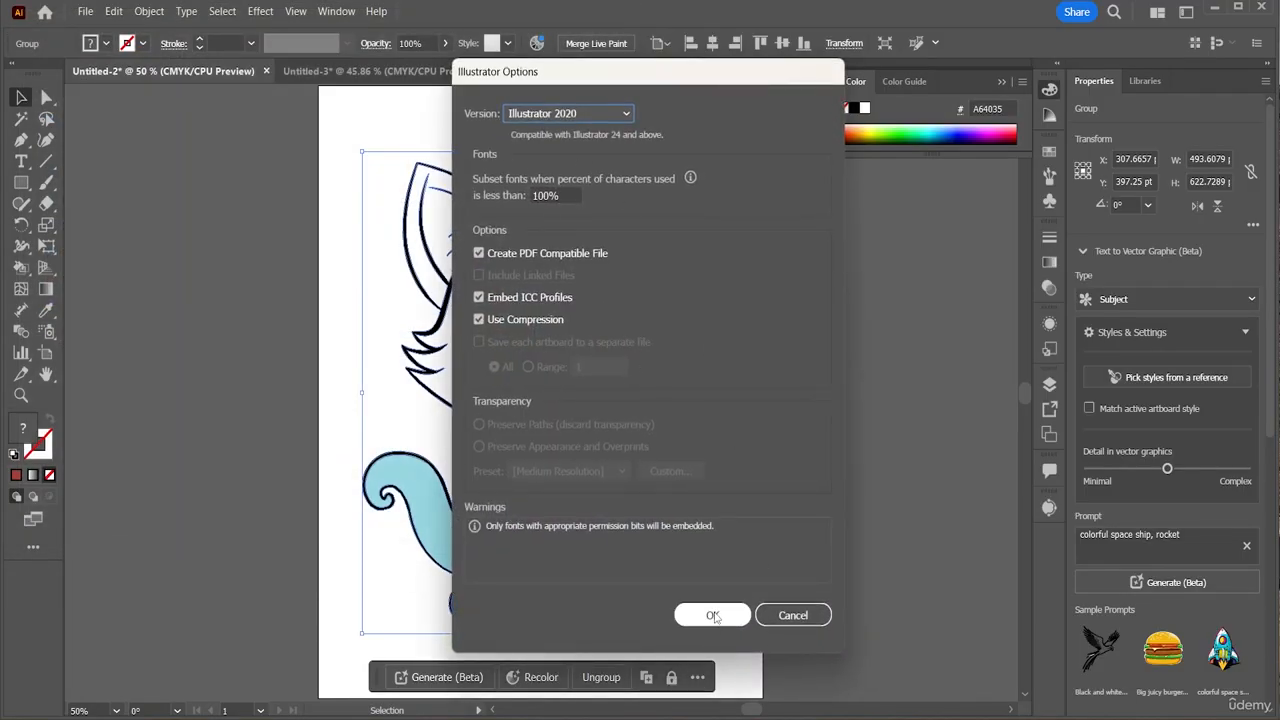
{"action": "left_click", "coordinate": [713, 616]}
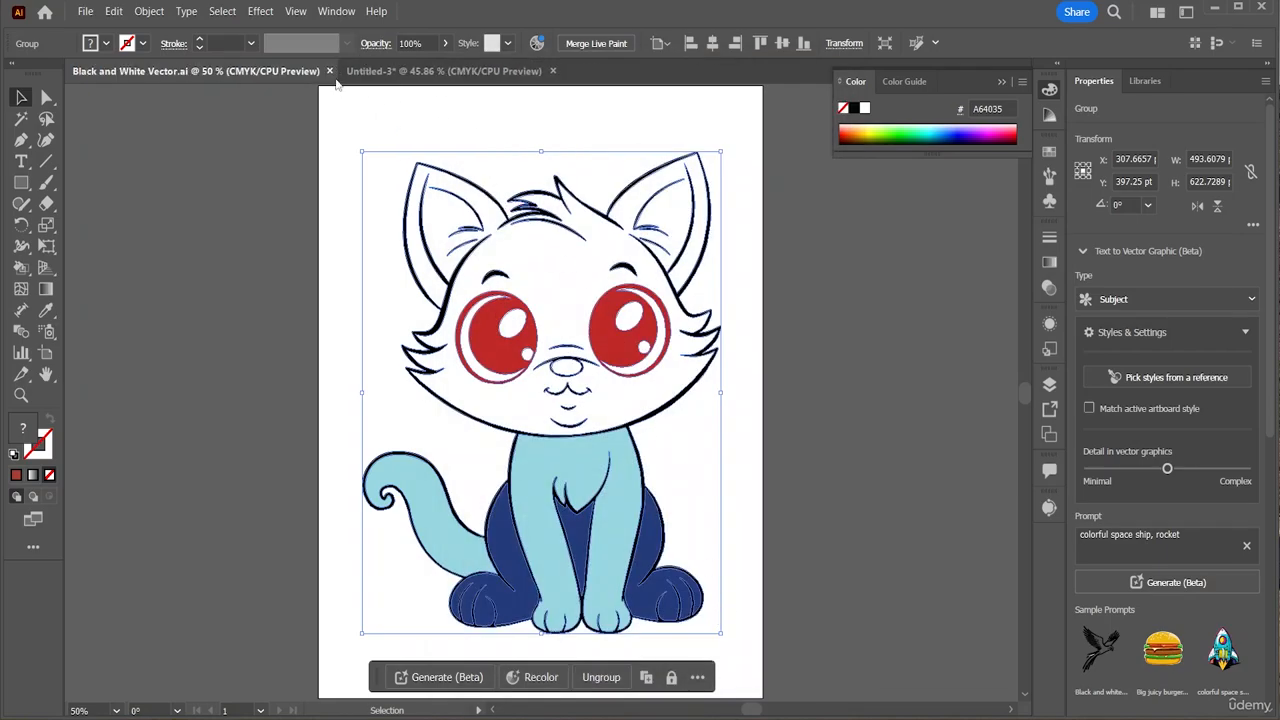
Switch to the tiger document and start Save As, saving to this computer
{"action": "left_click", "coordinate": [393, 74]}
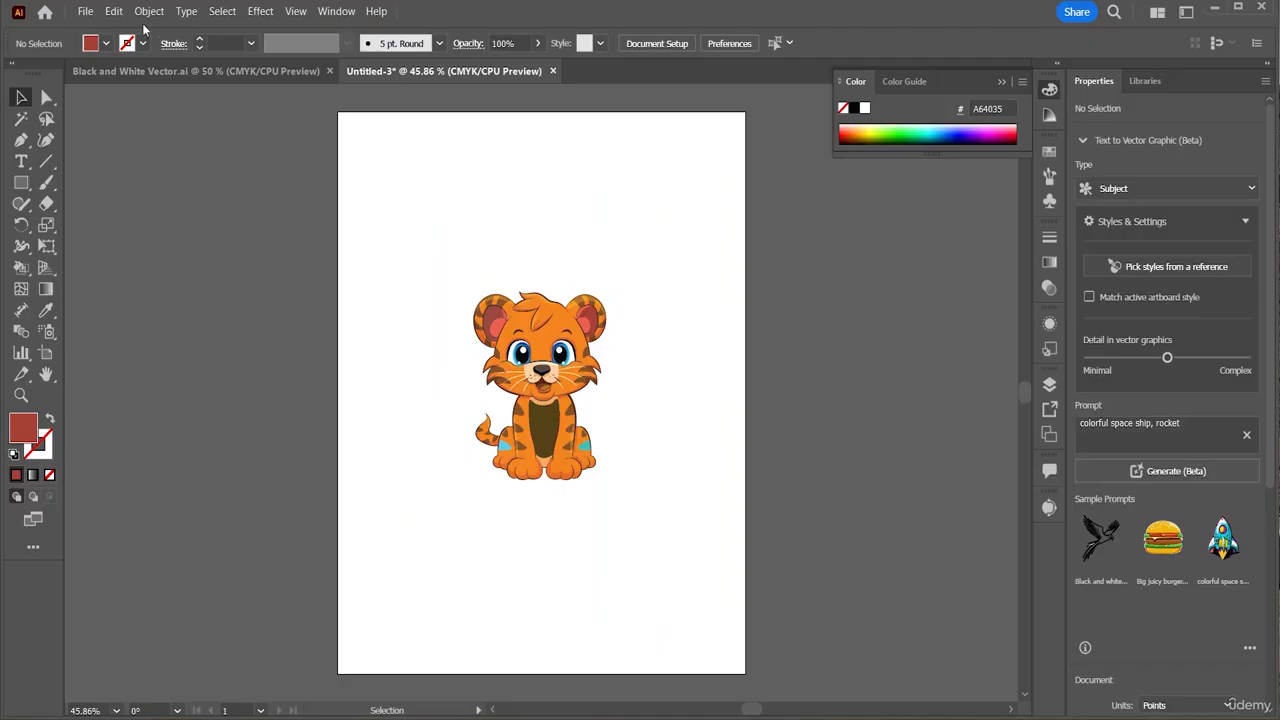
{"action": "left_click", "coordinate": [84, 11]}
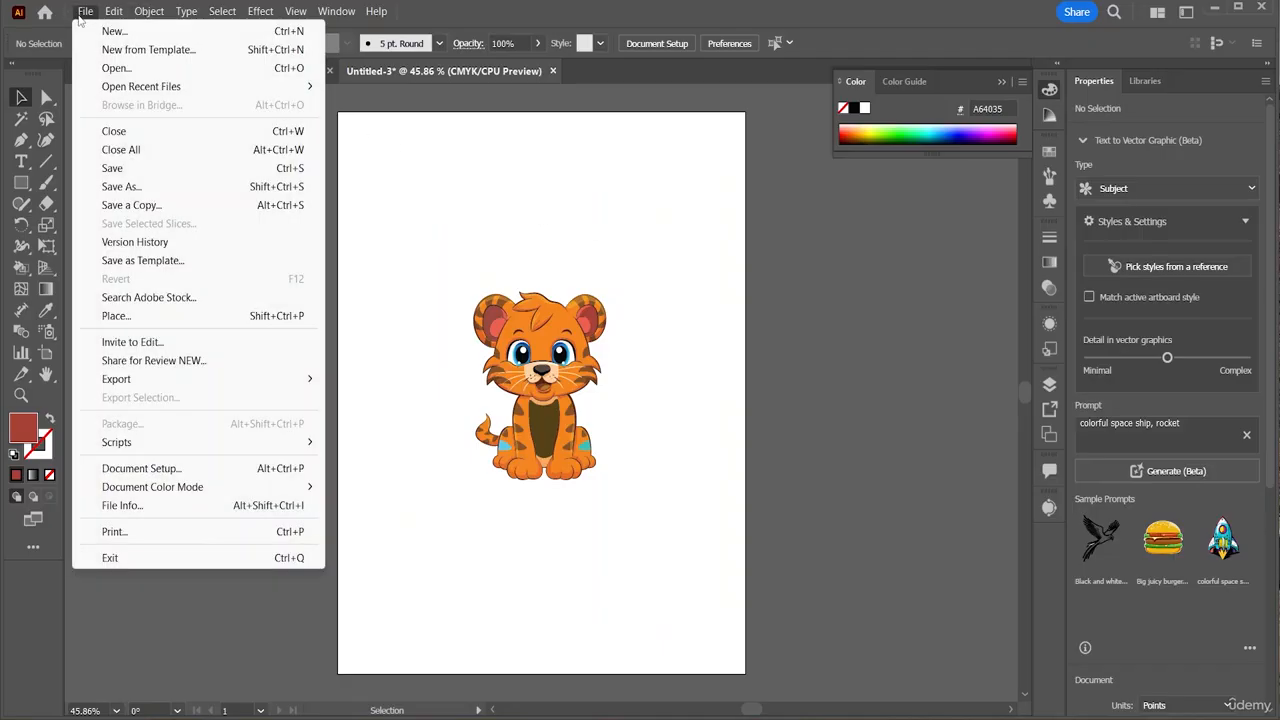
{"action": "left_click", "coordinate": [145, 188]}
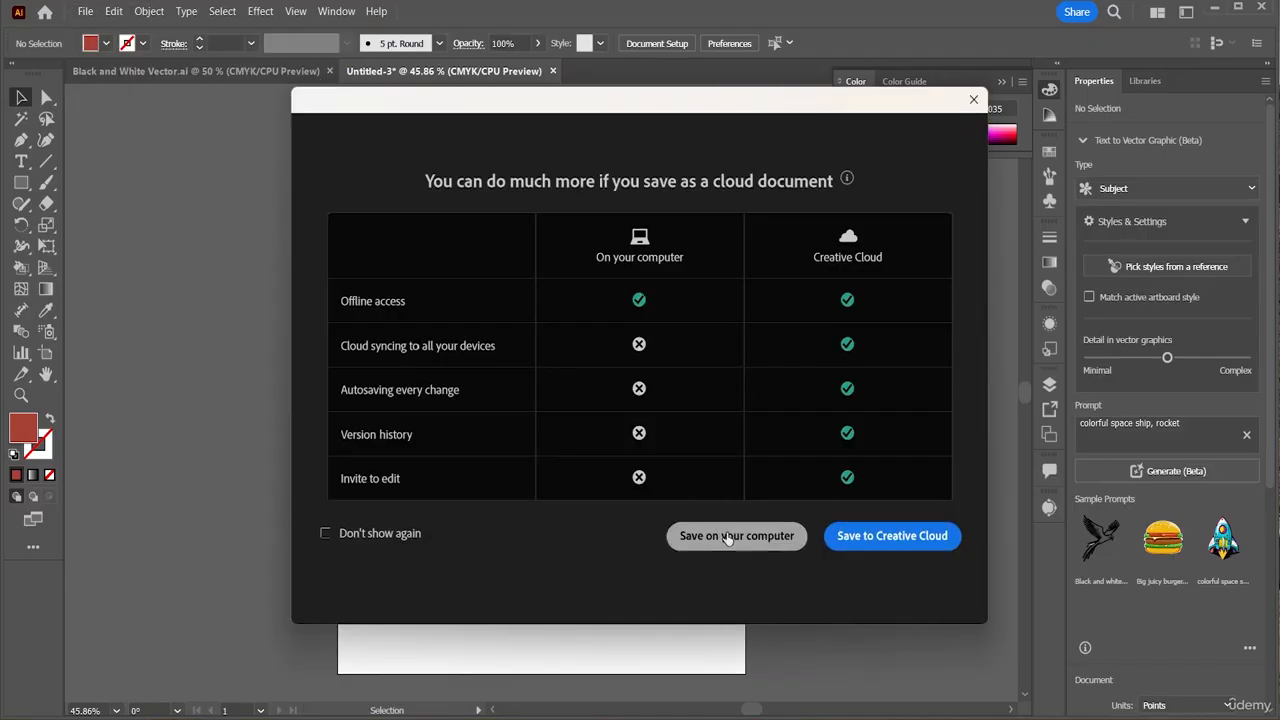
{"action": "left_click", "coordinate": [730, 538]}
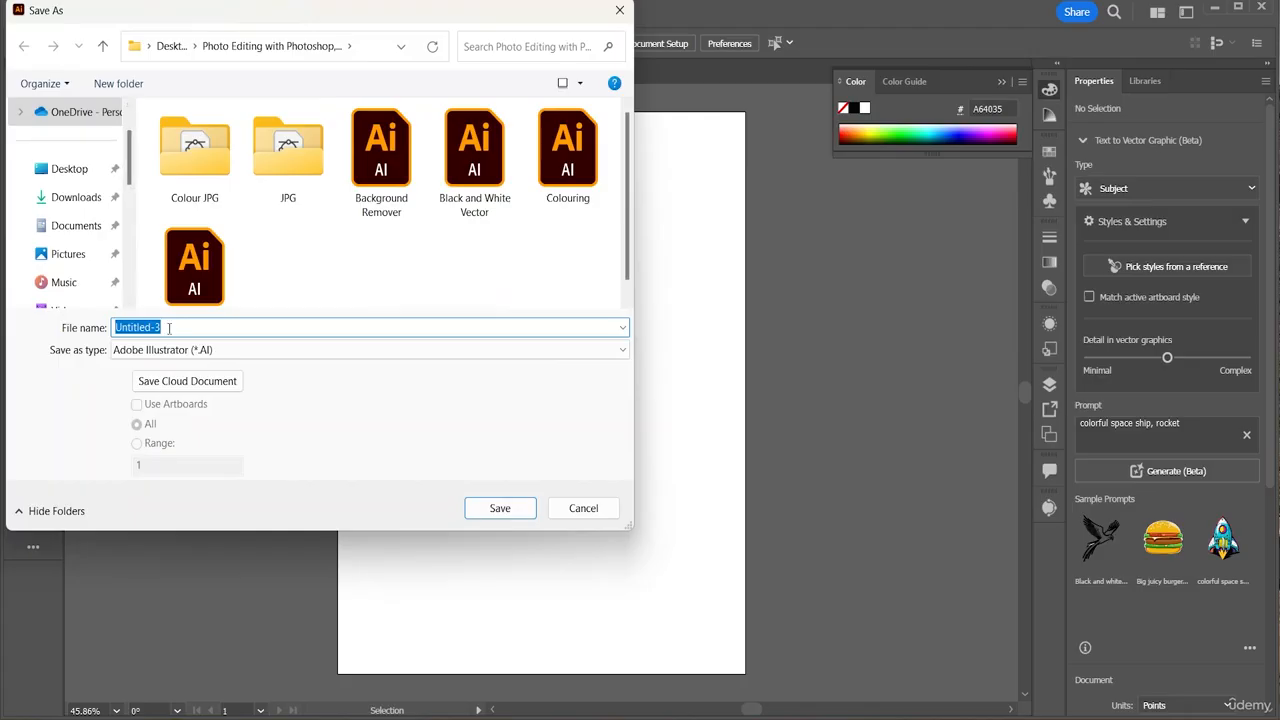
Save it as 'Colour Vector' in the Desktop's Photo Editing folder with Illustrator 2020 options
{"action": "key", "text": "BackSpace"}
{"action": "type", "text": "Co"}
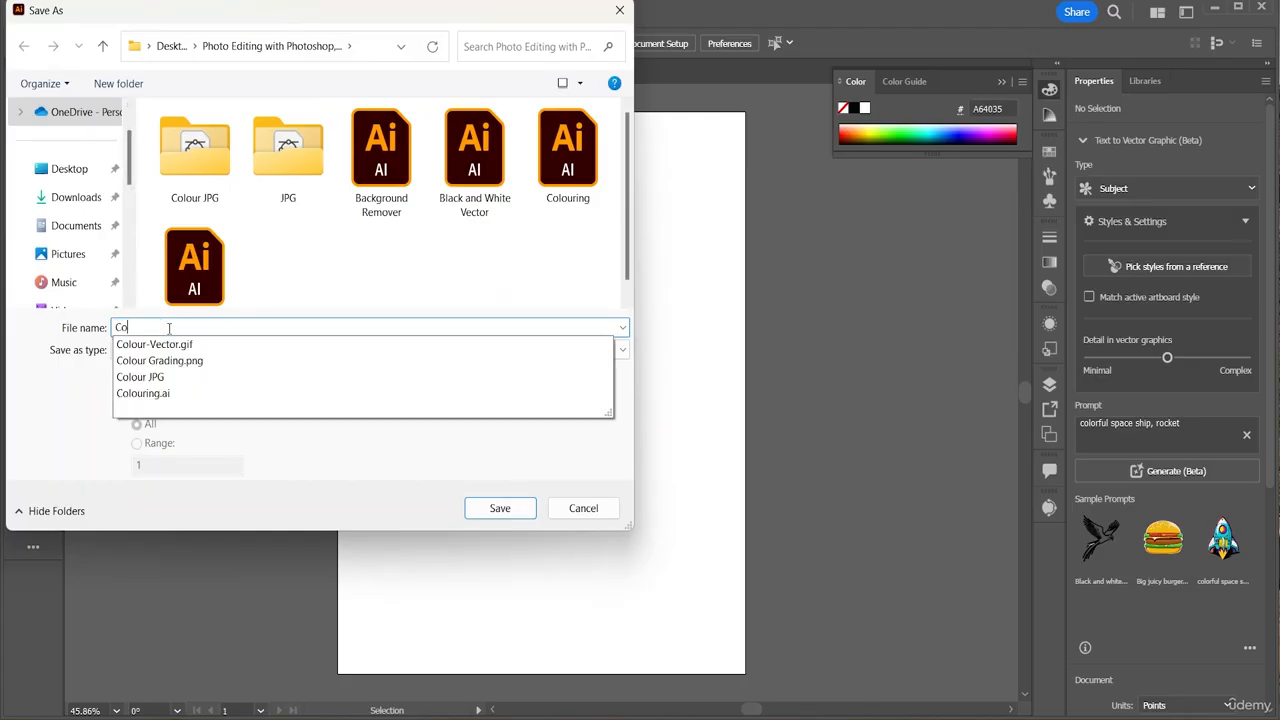
{"action": "type", "text": "lour Vector"}
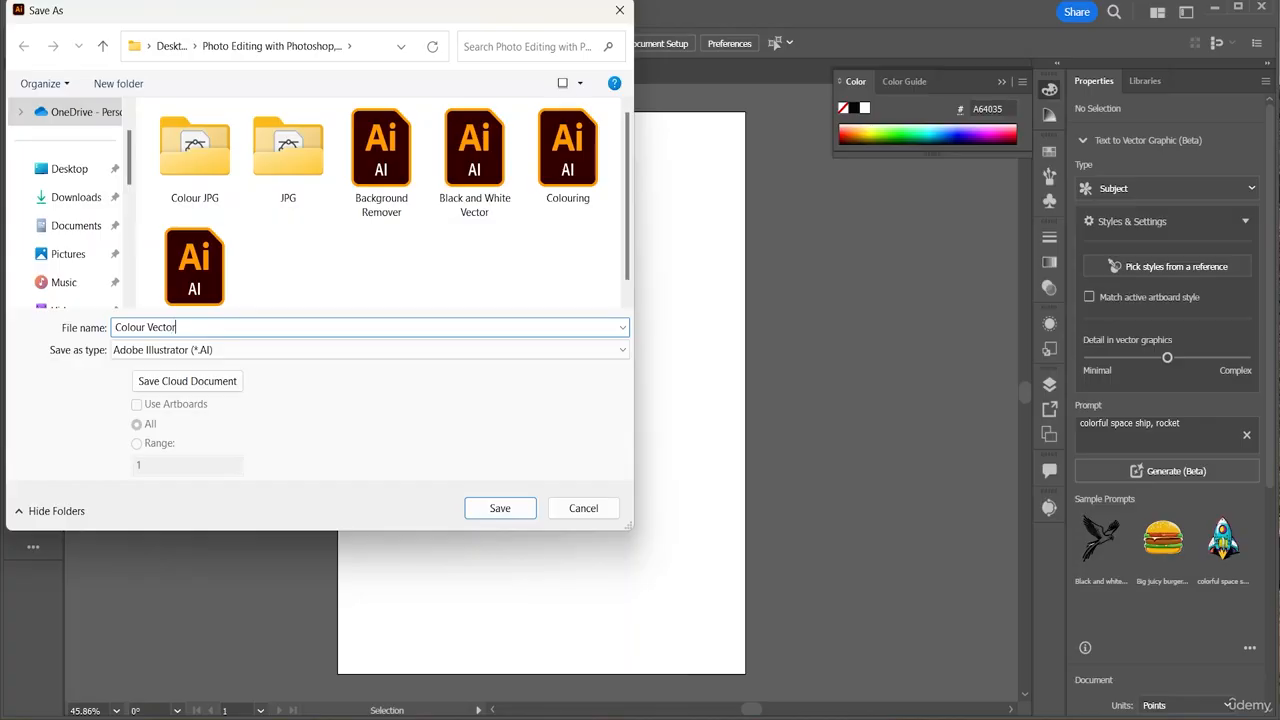
{"action": "left_click", "coordinate": [70, 169]}
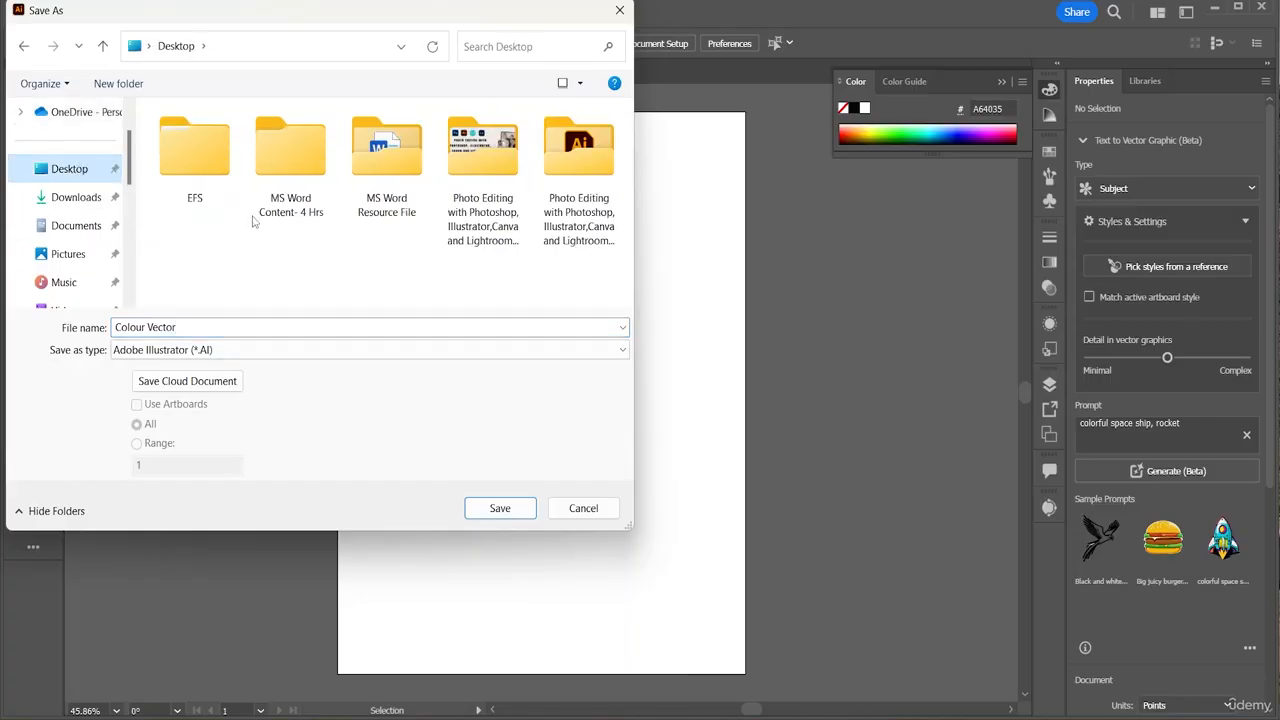
{"action": "left_click", "coordinate": [555, 205]}
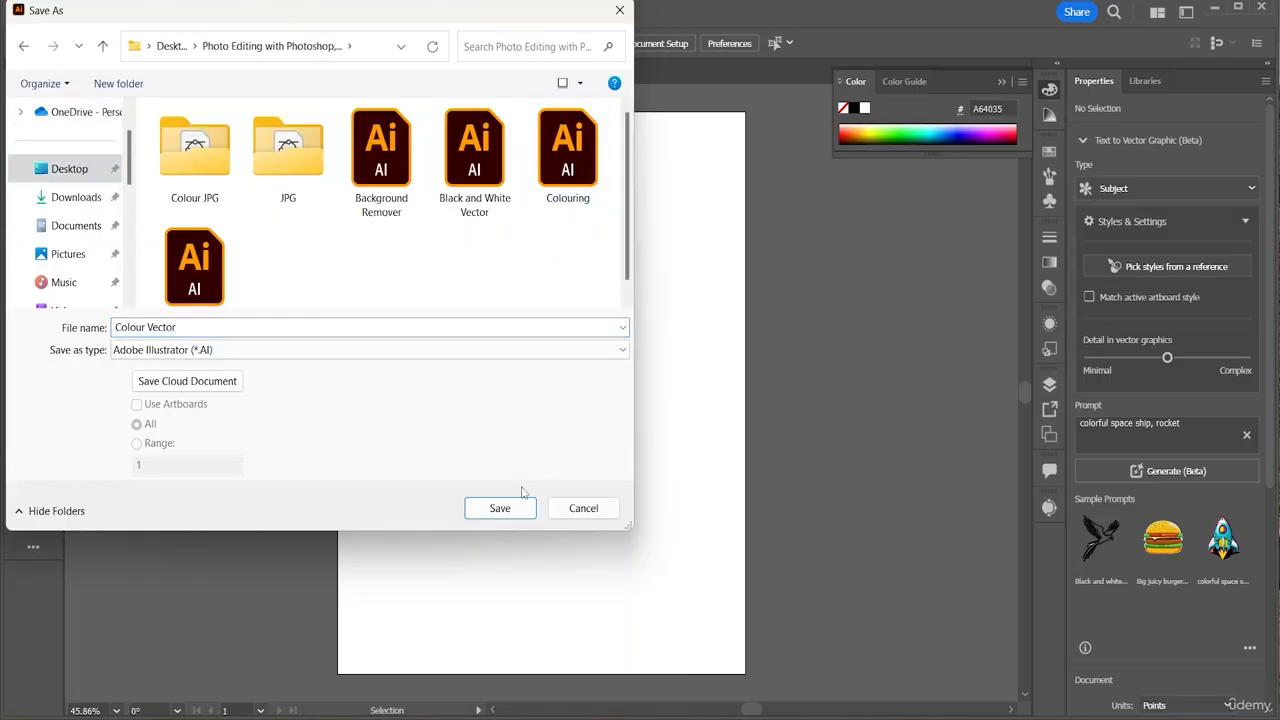
{"action": "left_click", "coordinate": [505, 515]}
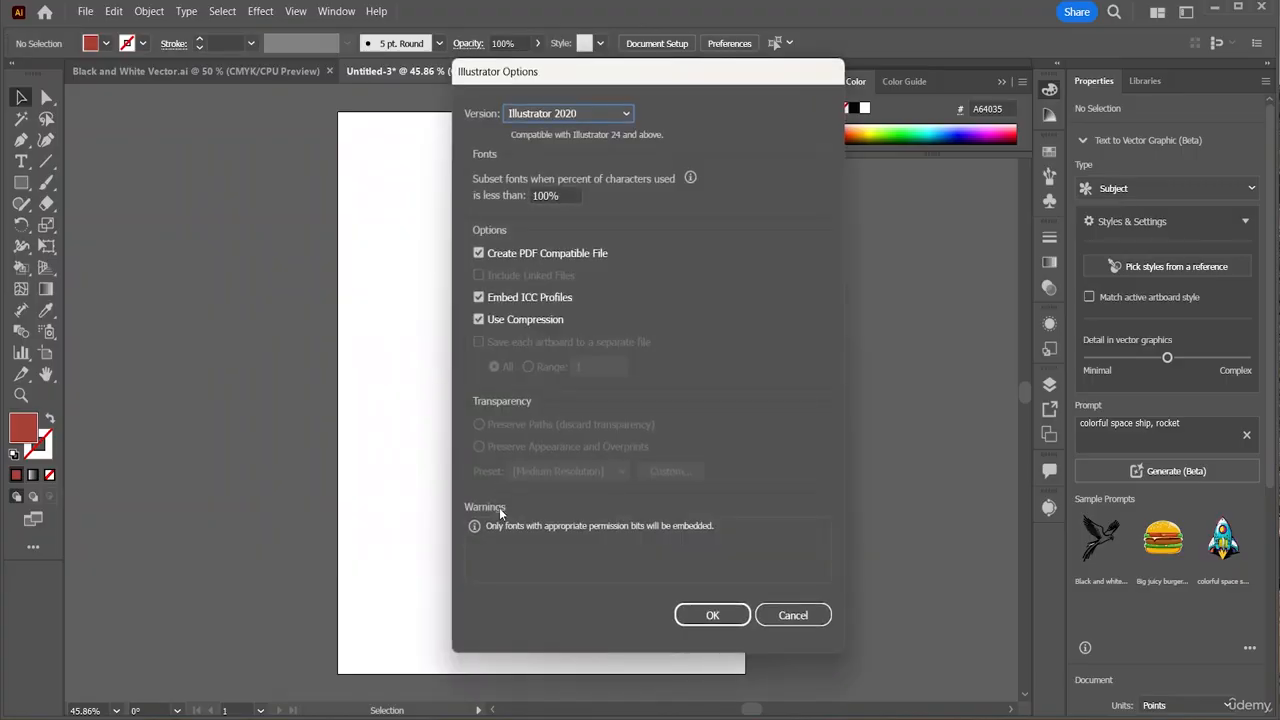
{"action": "left_click", "coordinate": [713, 618]}
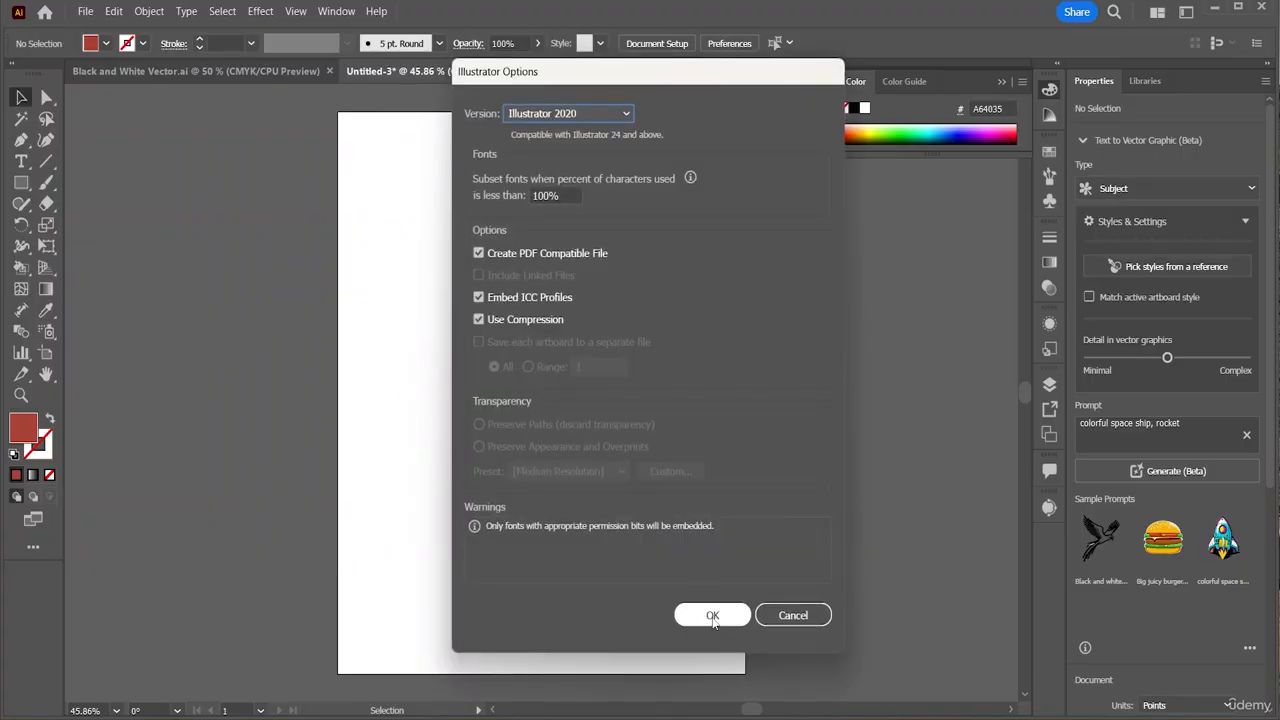